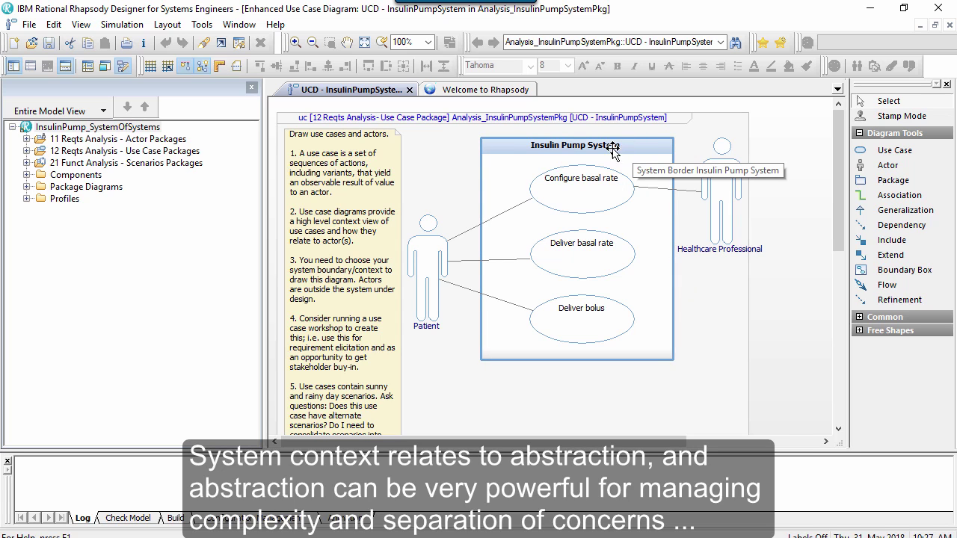
# - Locate the use case diagram in the browser and show its BDD - InsulinPumpSystem and Medtronic hyperlinks
pyautogui.rightClick(452, 172)
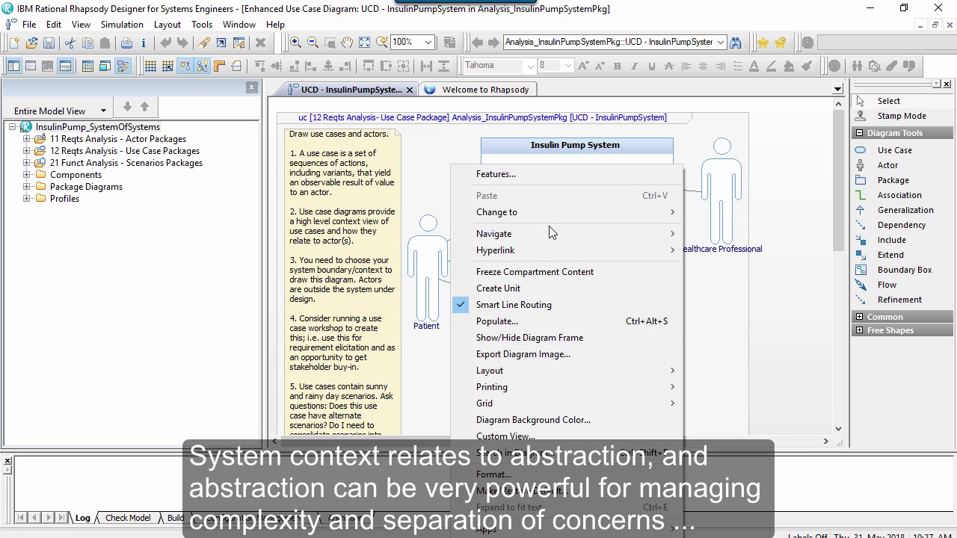
pyautogui.click(712, 234)
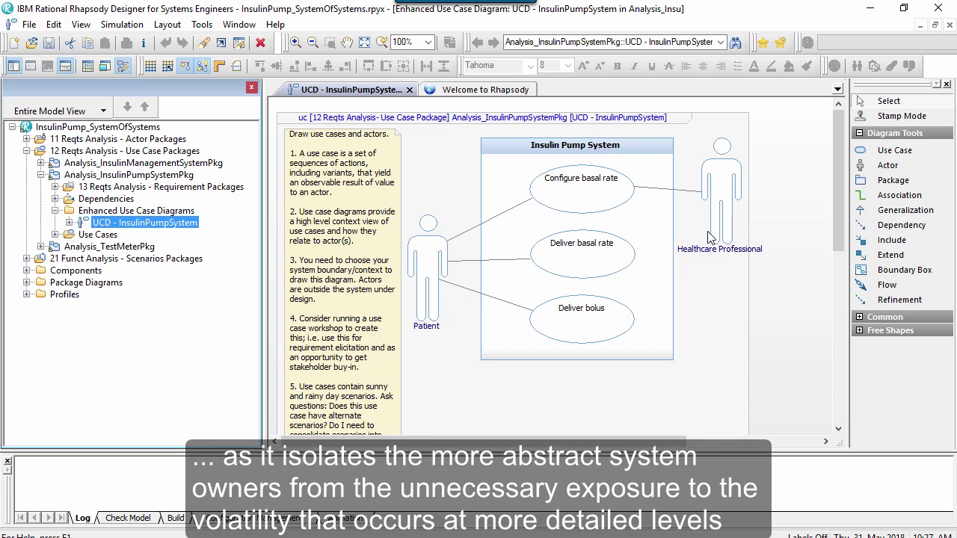
pyautogui.click(69, 223)
pyautogui.click(84, 234)
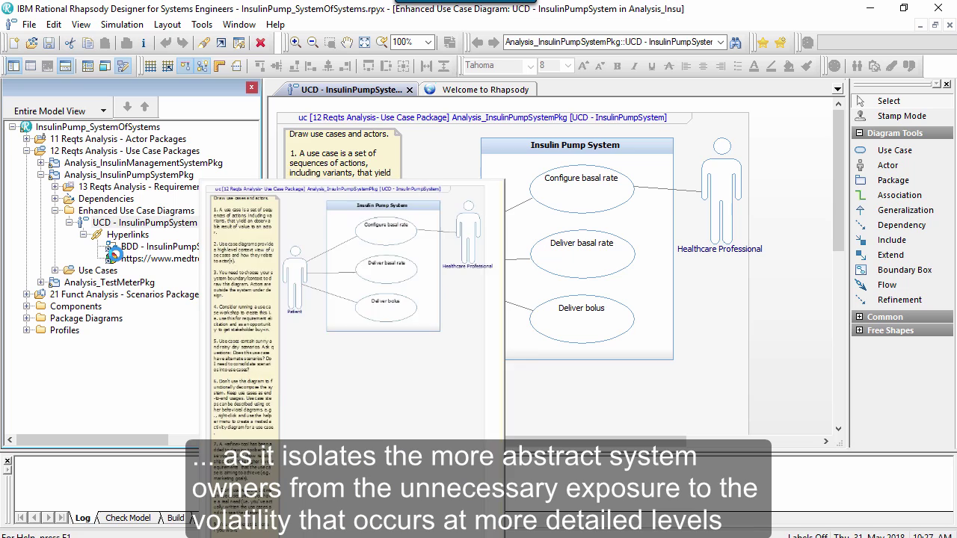
# - Open the Medtronic insulin pump therapy page from the hyperlink, dismiss the chat, and browse it
pyautogui.doubleClick(158, 262)
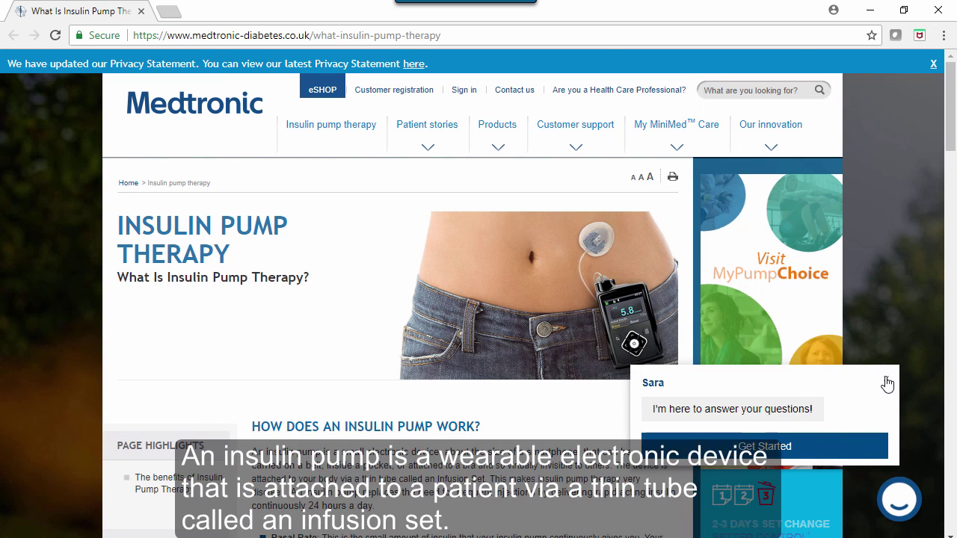
pyautogui.click(886, 379)
pyautogui.scroll(-5, 456, 360)
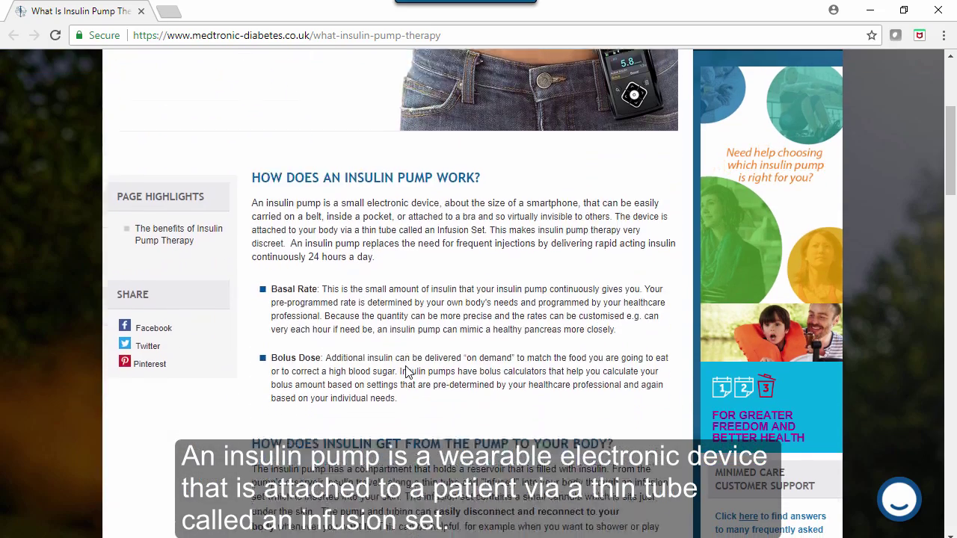
pyautogui.scroll(-8, 409, 373)
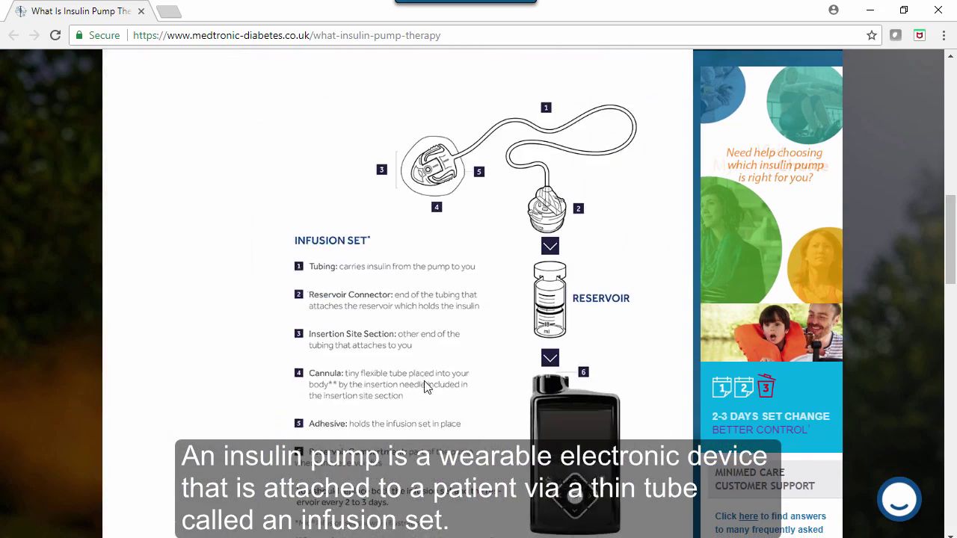
pyautogui.scroll(-8, 468, 395)
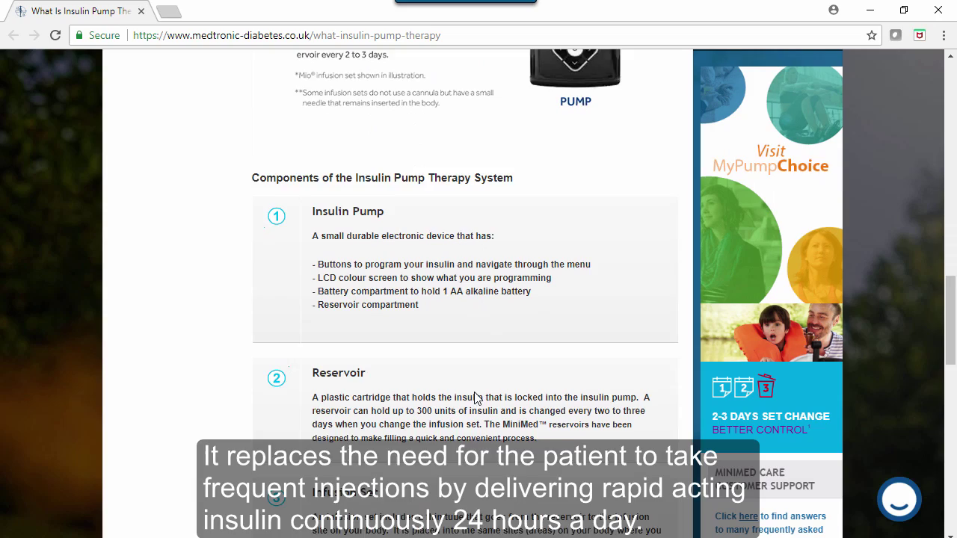
pyautogui.scroll(-1, 479, 399)
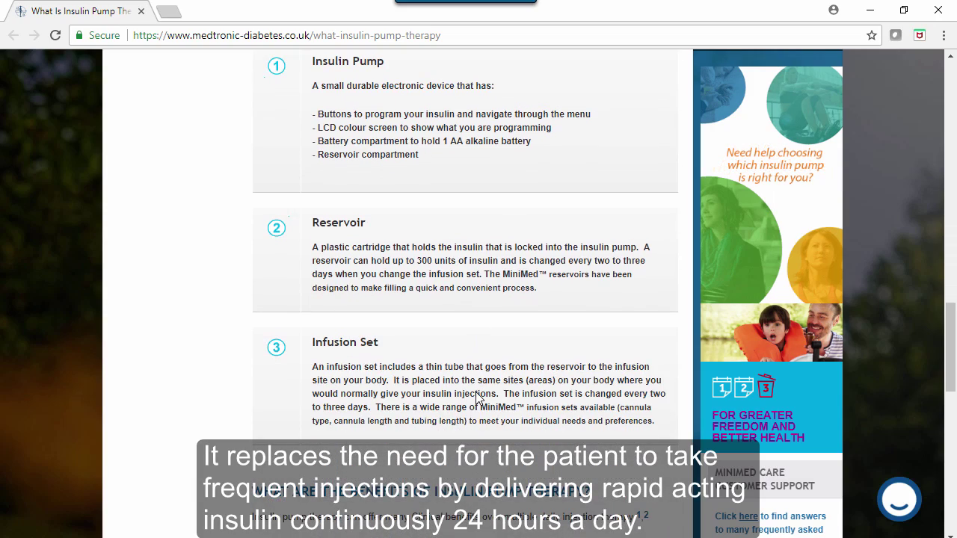
pyautogui.scroll(10, 478, 392)
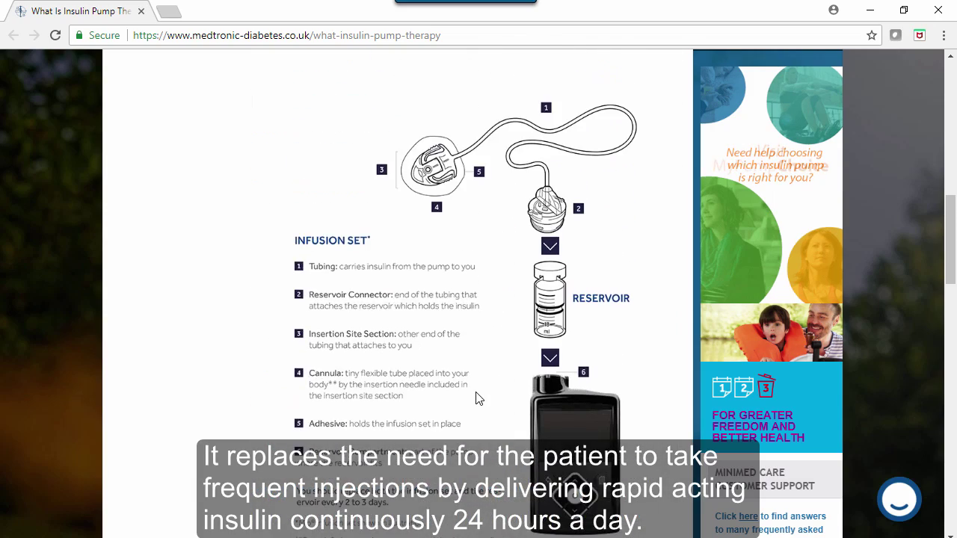
pyautogui.scroll(12, 479, 399)
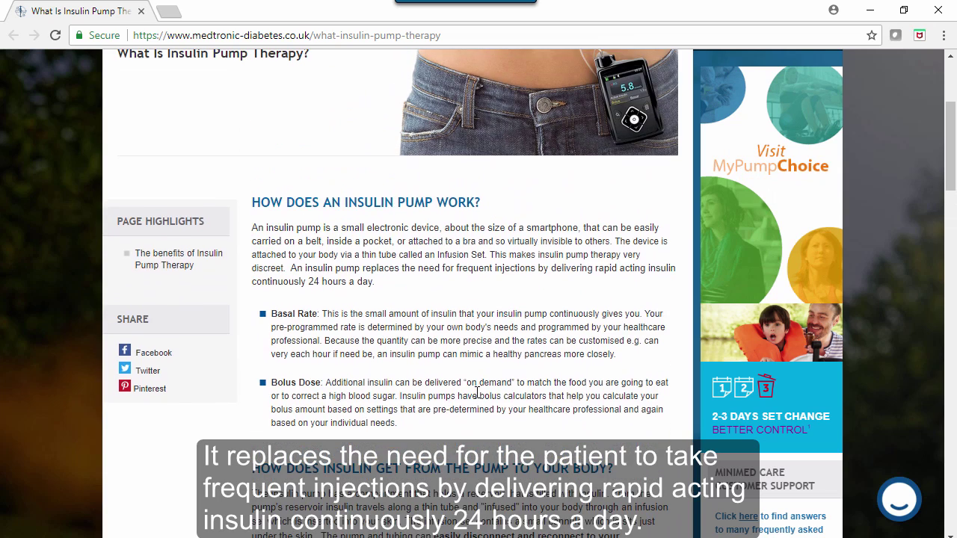
pyautogui.scroll(1, 477, 393)
pyautogui.scroll(-1, 477, 393)
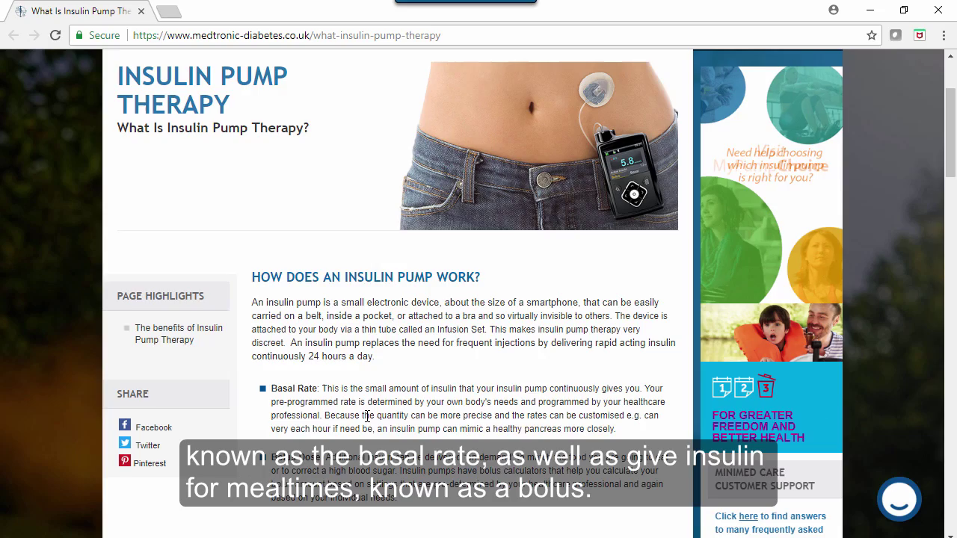
pyautogui.scroll(2, 368, 416)
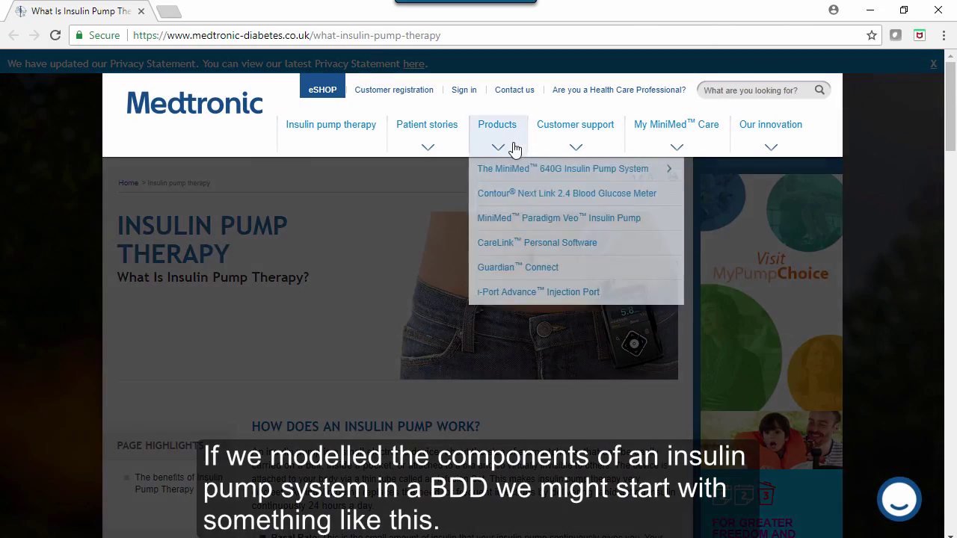
# - Open the MiniMed 640G product page, then return to Rhapsody
pyautogui.click(520, 153)
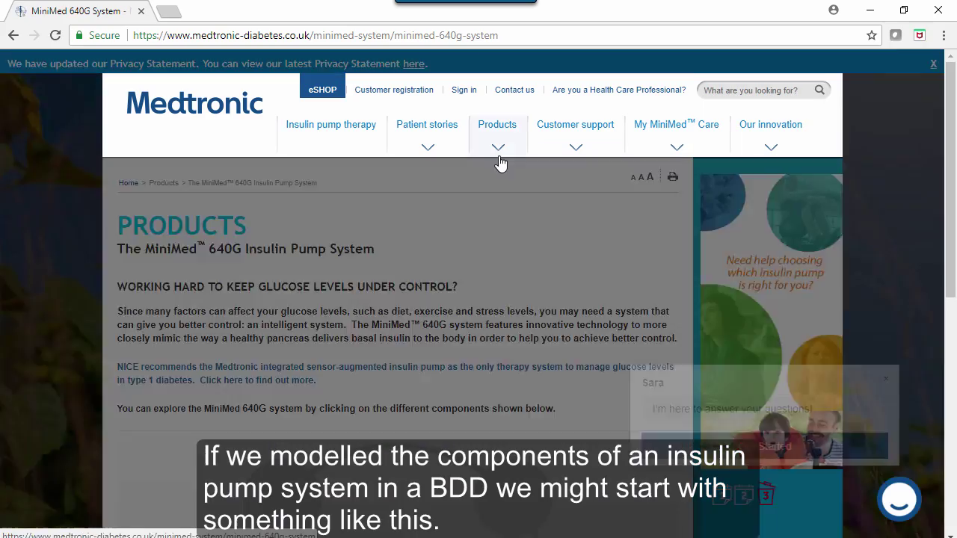
pyautogui.click(496, 167)
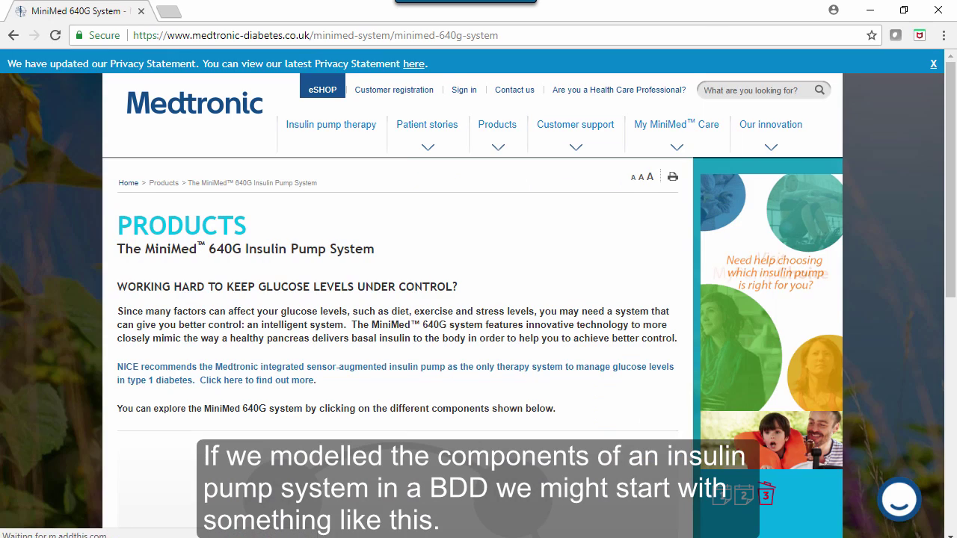
pyautogui.hotkey('alt', 'Tab')
# - Open BDD - InsulinPumpSystem, then UCD - InsulinManagementSystem from Enhanced Use Case Diagrams
pyautogui.doubleClick(200, 247)
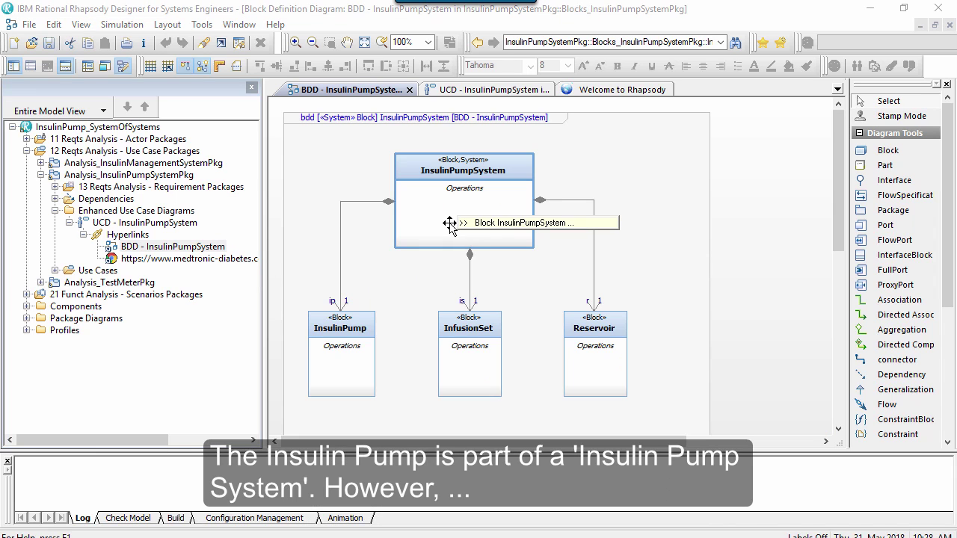
pyautogui.click(41, 163)
pyautogui.click(55, 199)
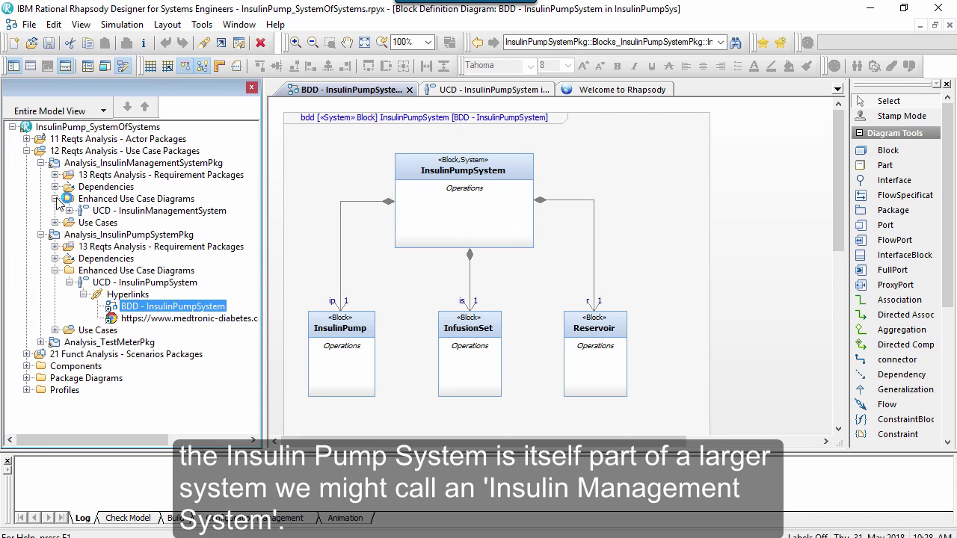
pyautogui.doubleClick(139, 211)
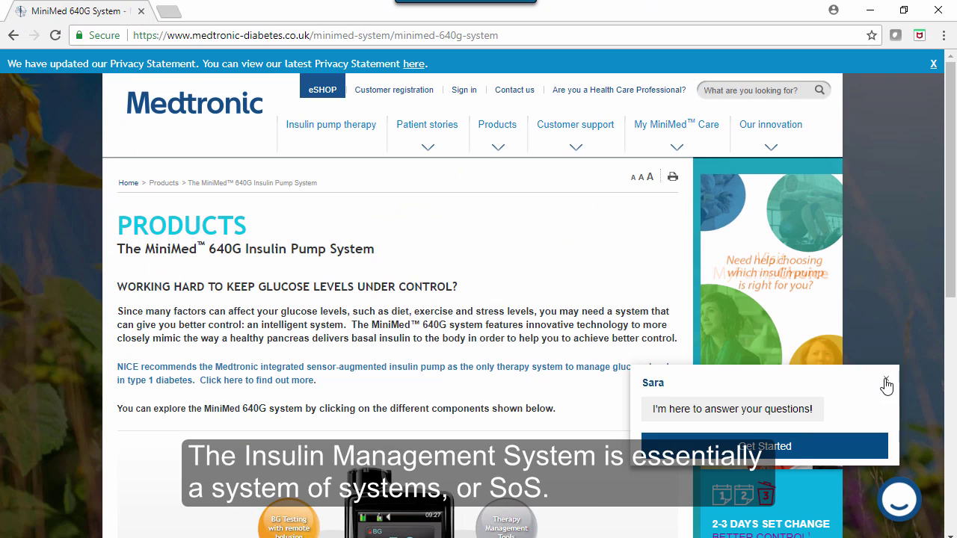
# - View the CGM, blood glucose meter and MiniMed 640G pump details on the product page
pyautogui.click(886, 383)
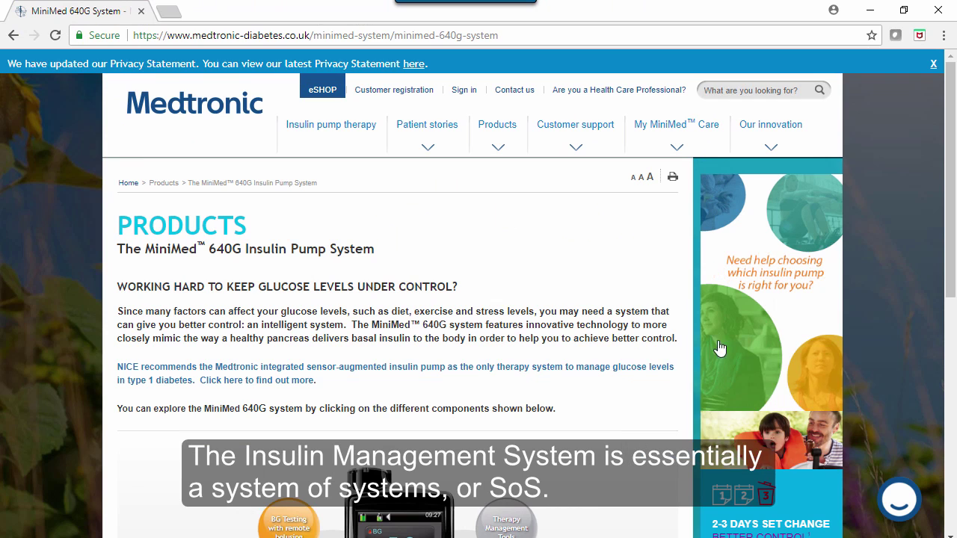
pyautogui.scroll(-4, 553, 314)
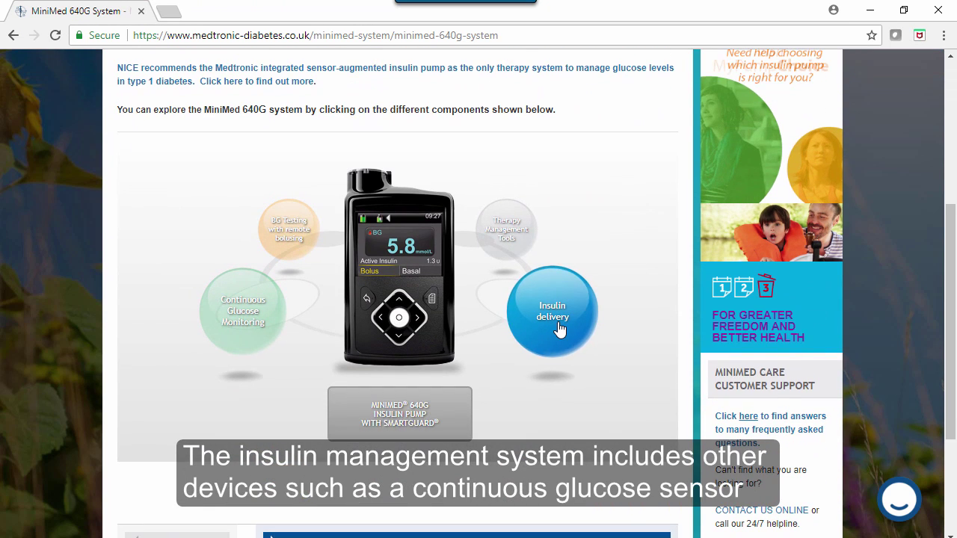
pyautogui.click(263, 311)
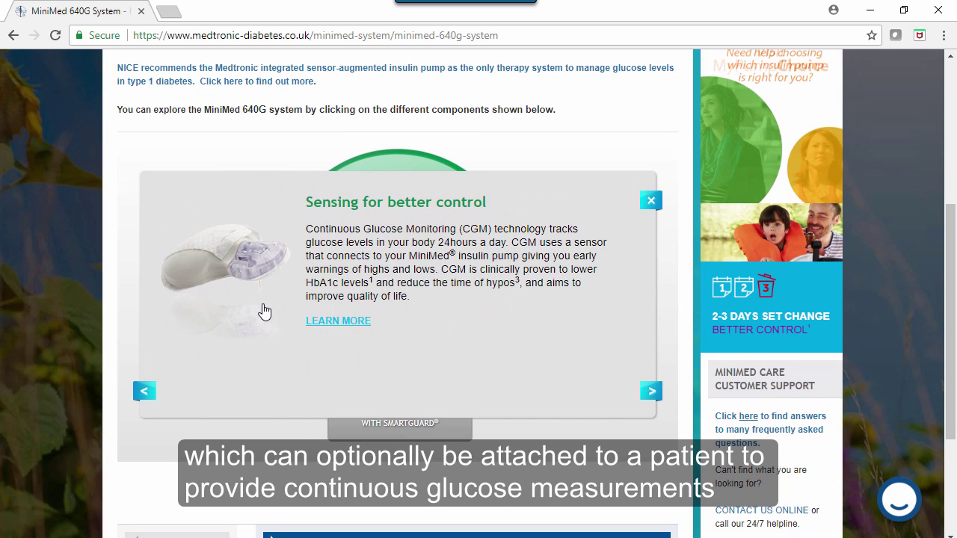
pyautogui.click(651, 202)
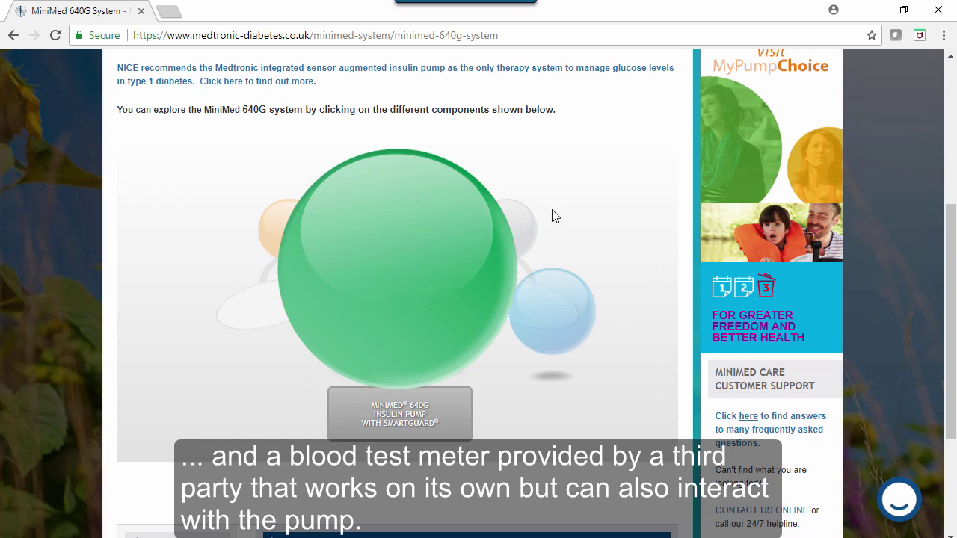
pyautogui.click(282, 233)
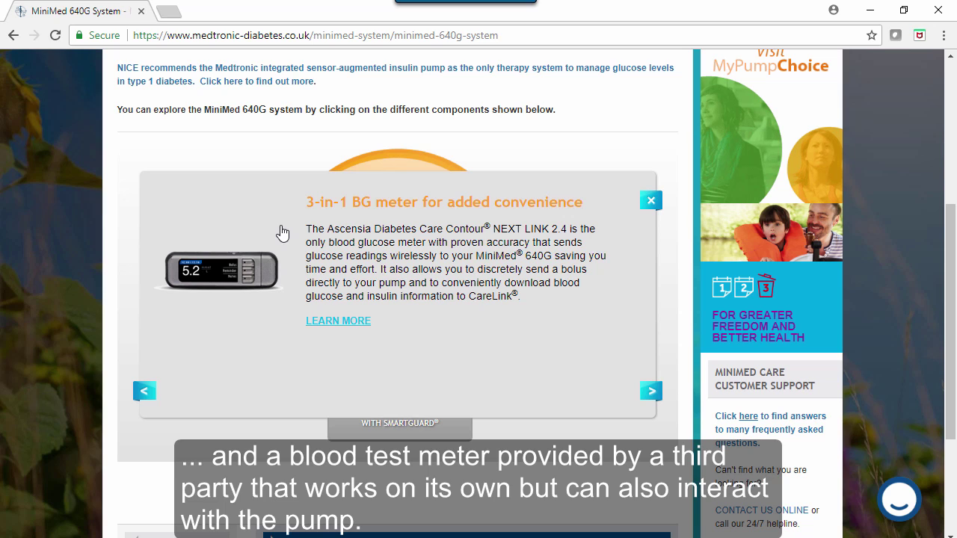
pyautogui.click(656, 205)
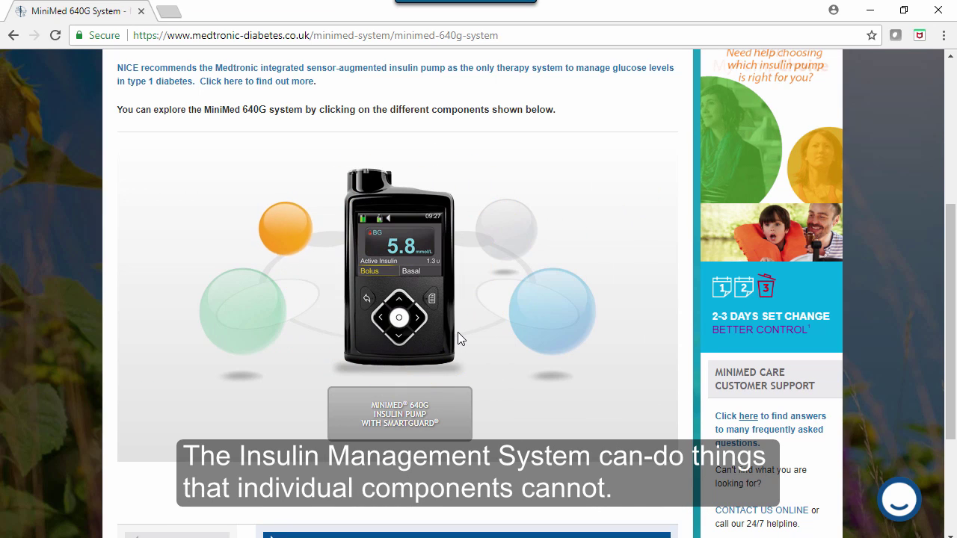
pyautogui.click(456, 336)
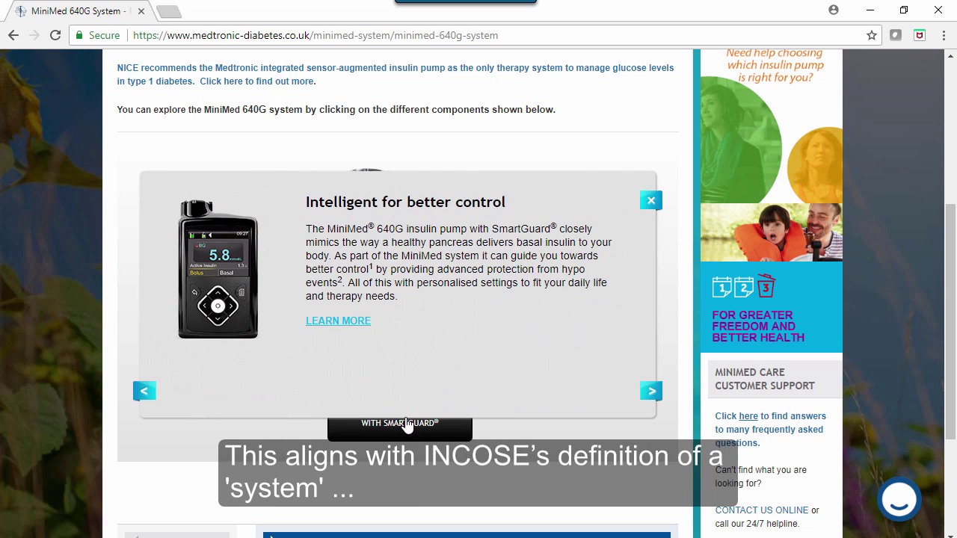
# - Close the pump details and expand InsulinManagementSystemPkg under 21 Funct Analysis - Scenarios Packages
pyautogui.click(651, 203)
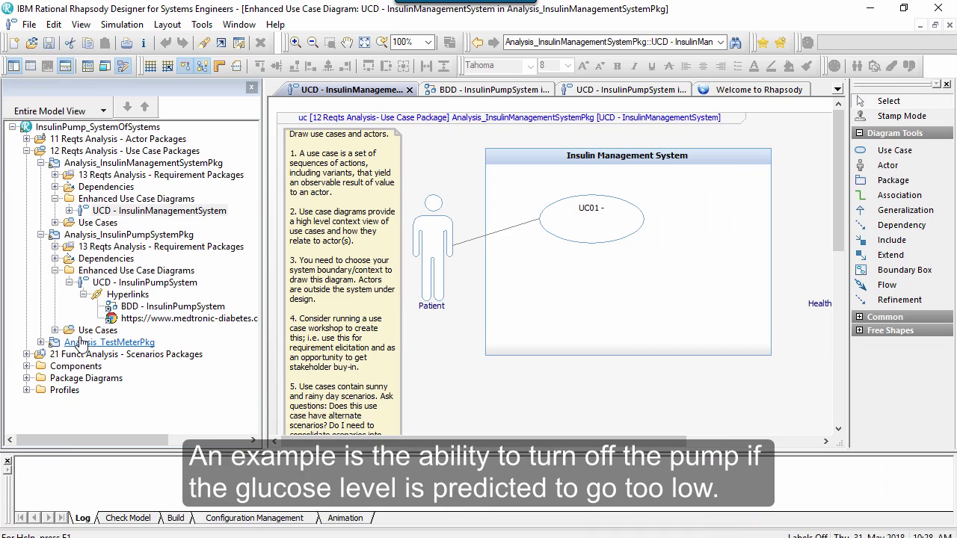
pyautogui.click(27, 354)
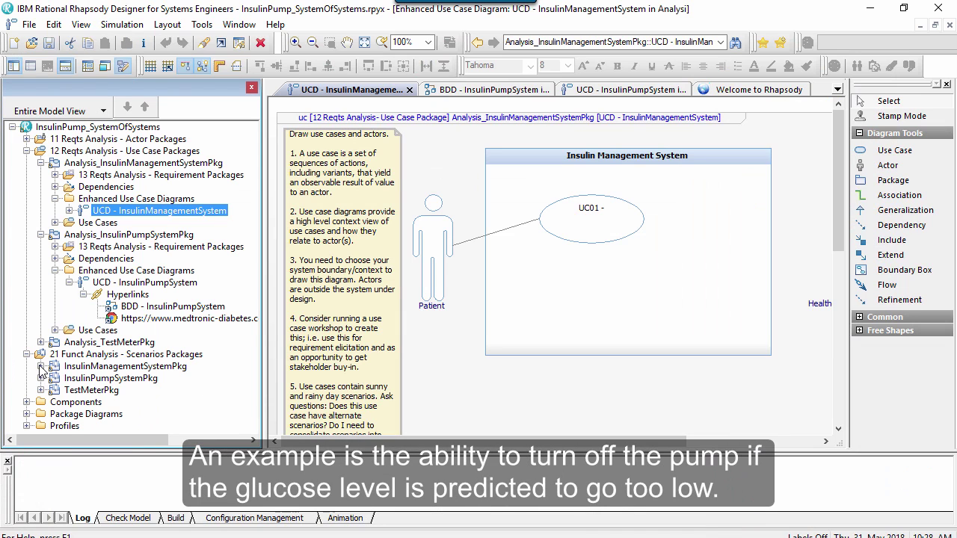
pyautogui.click(41, 366)
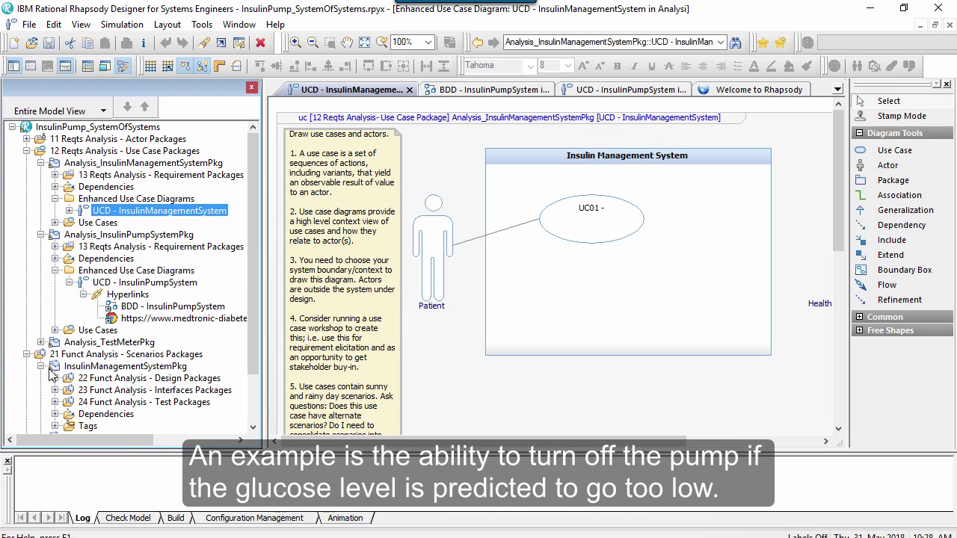
# - Rename the UC01 use case to 'Guard against night-time hypos'
pyautogui.click(590, 210)
pyautogui.click(595, 213)
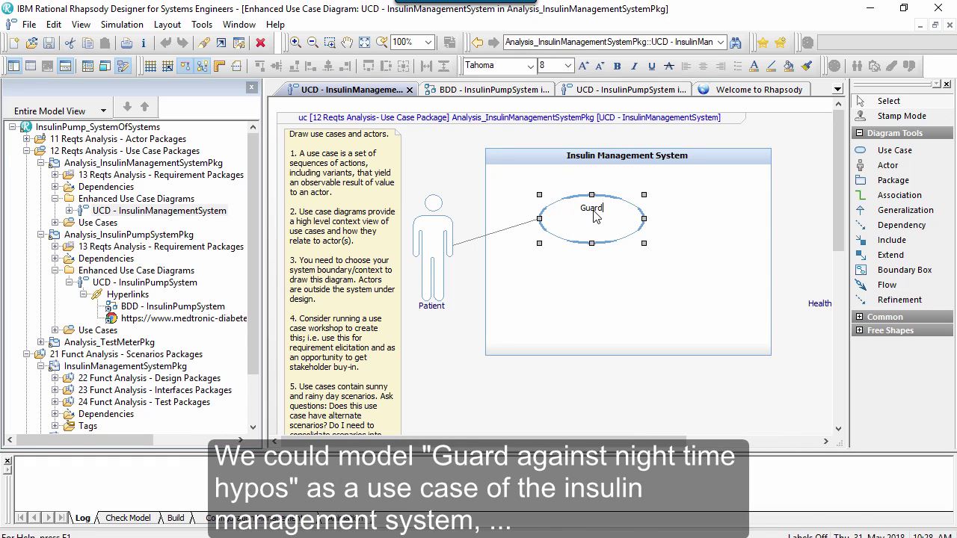
pyautogui.write('Guard against night-time hyp')
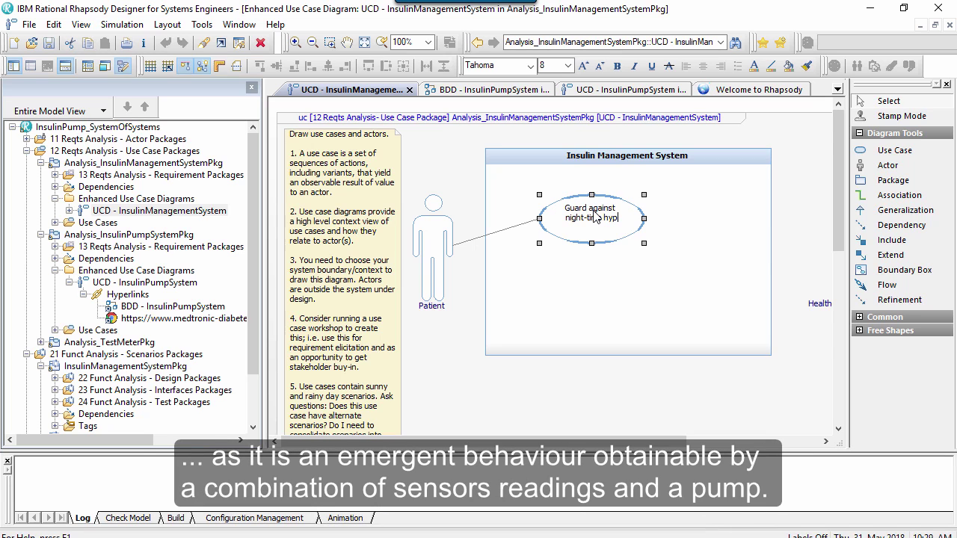
pyautogui.write('os')
pyautogui.click(468, 191)
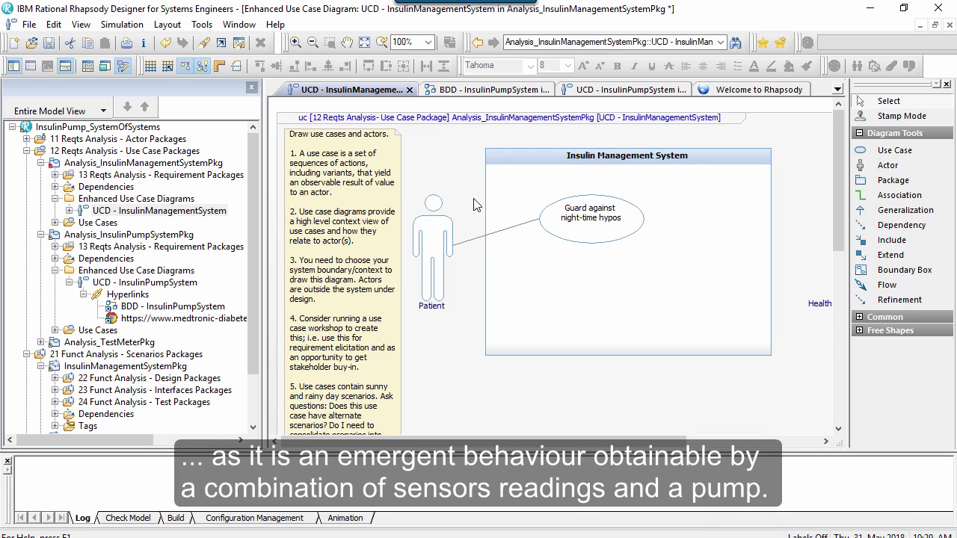
# - Save the project and open the InsulinManagementSystem block definition diagram
pyautogui.hotkey('ctrl', 's')
pyautogui.scroll(-1, 120, 352)
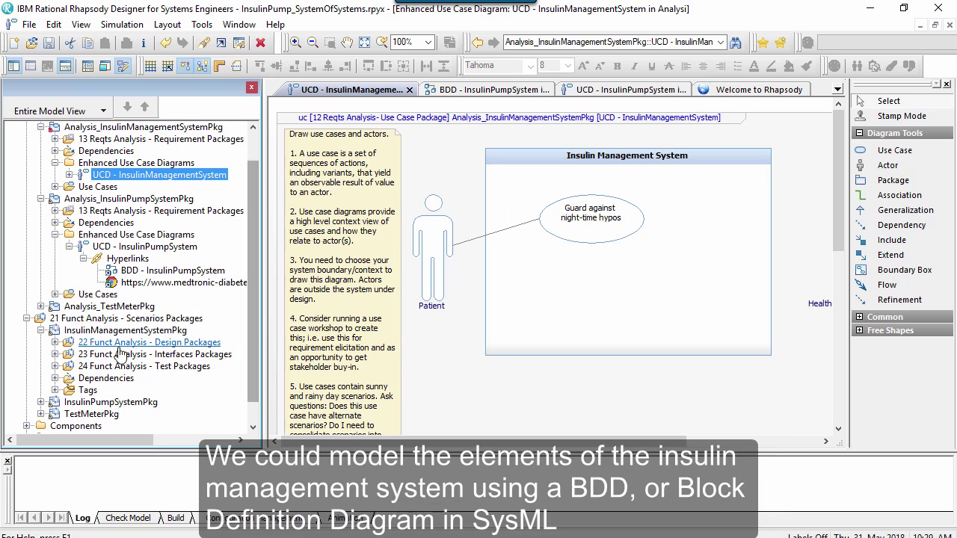
pyautogui.click(55, 343)
pyautogui.click(68, 354)
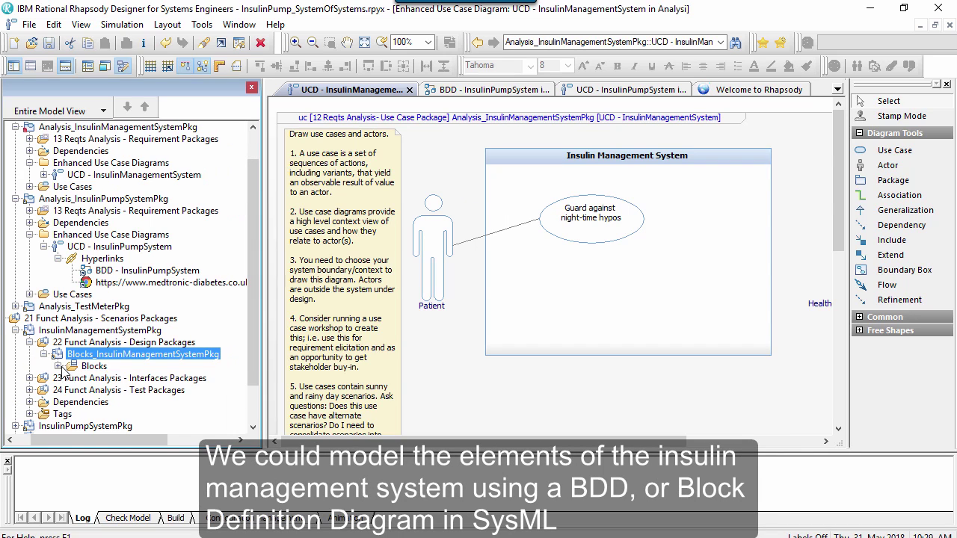
pyautogui.click(60, 367)
pyautogui.click(73, 379)
pyautogui.click(48, 378)
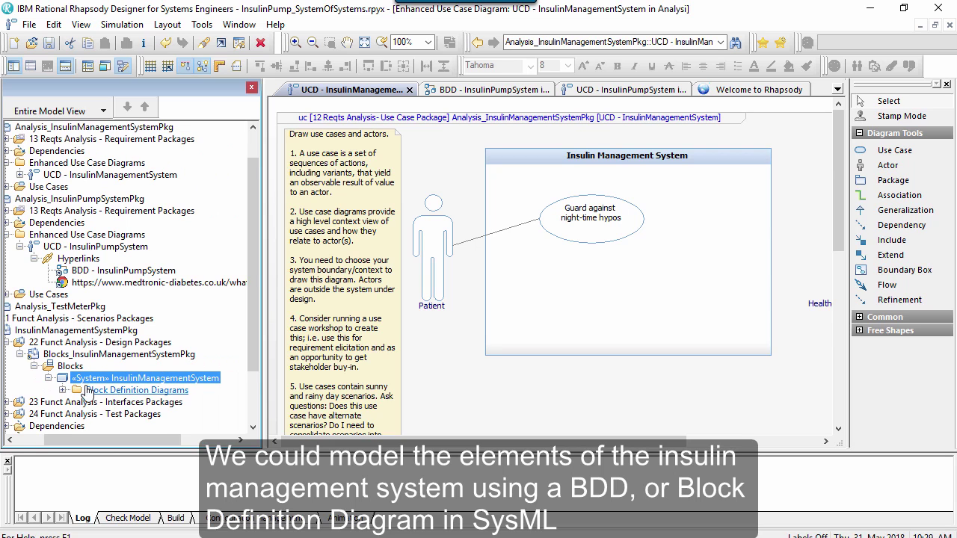
pyautogui.click(64, 391)
pyautogui.doubleClick(112, 403)
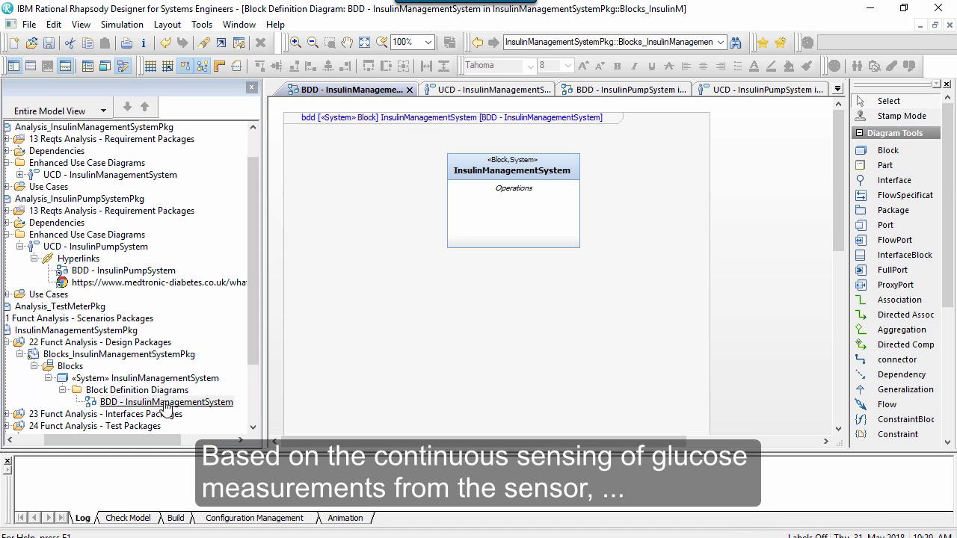
# - Add ContinuousSensor and InsulinPumpSystem blocks below the system block
pyautogui.click(885, 152)
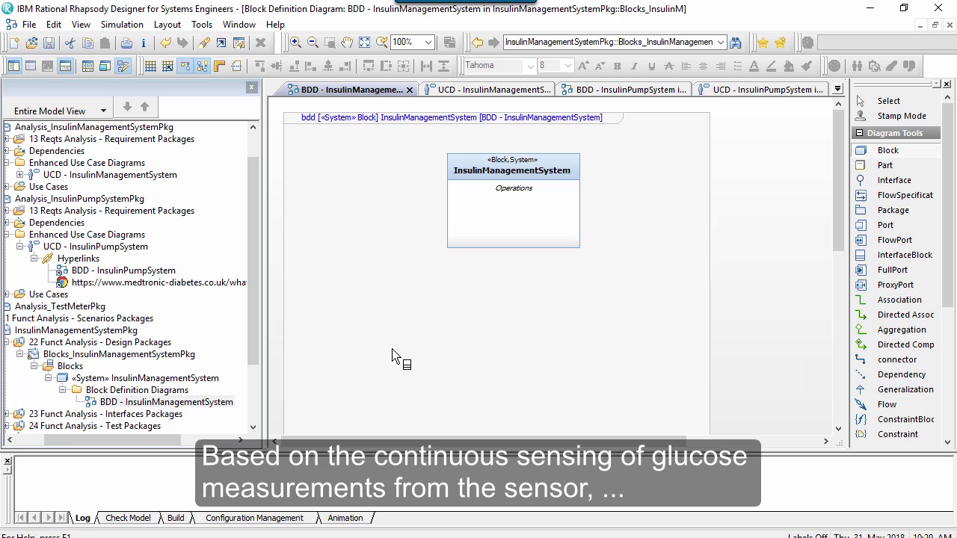
pyautogui.click(394, 355)
pyautogui.write('Continuou')
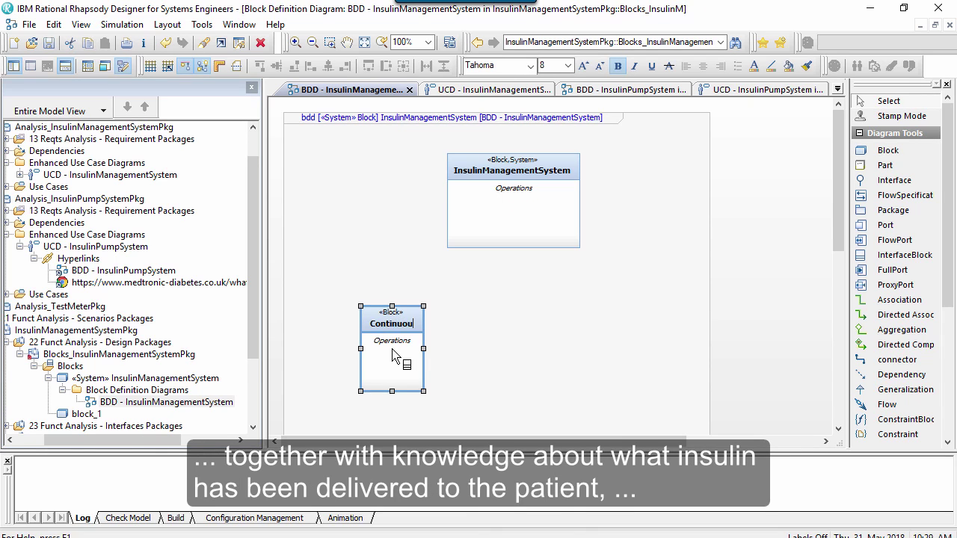
pyautogui.write('sSensor')
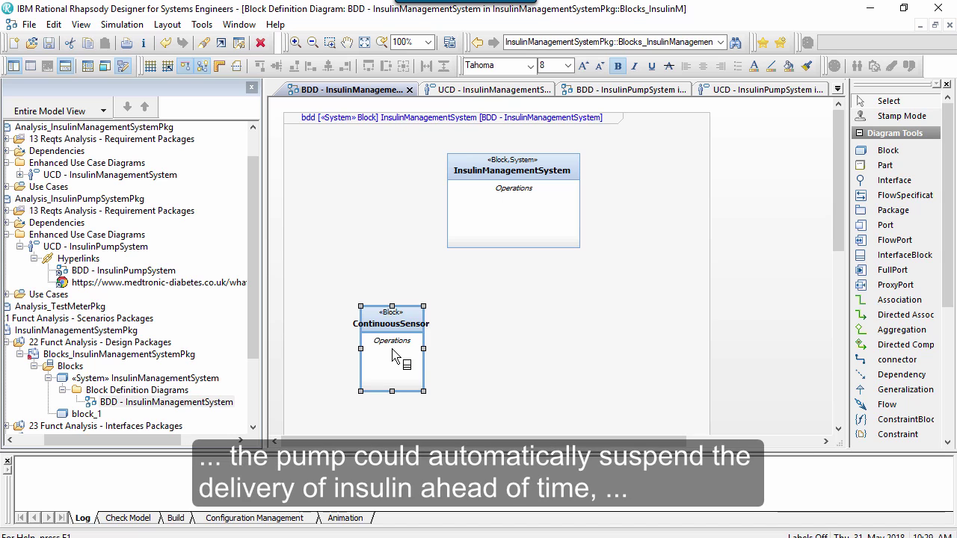
pyautogui.press('Return')
pyautogui.click(452, 328)
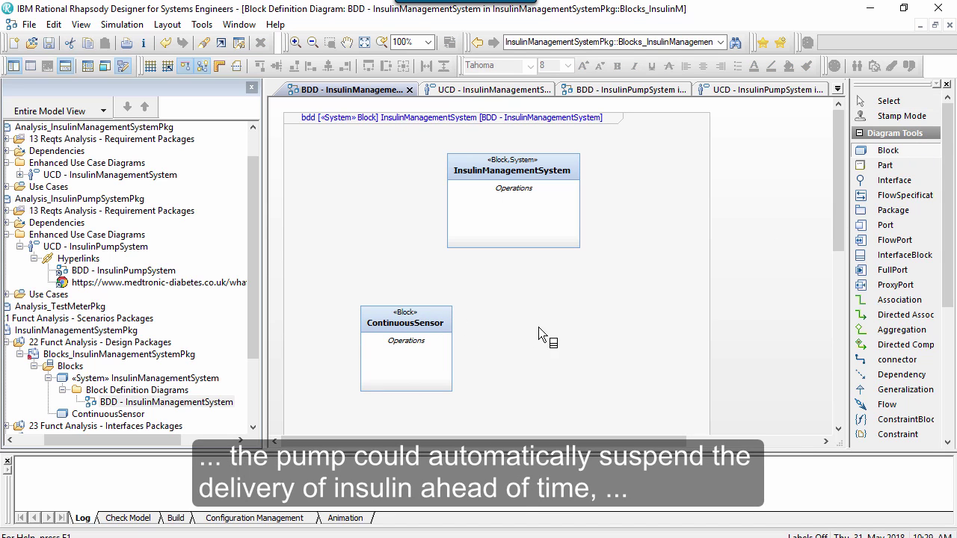
pyautogui.click(544, 351)
pyautogui.write('InsulinPump')
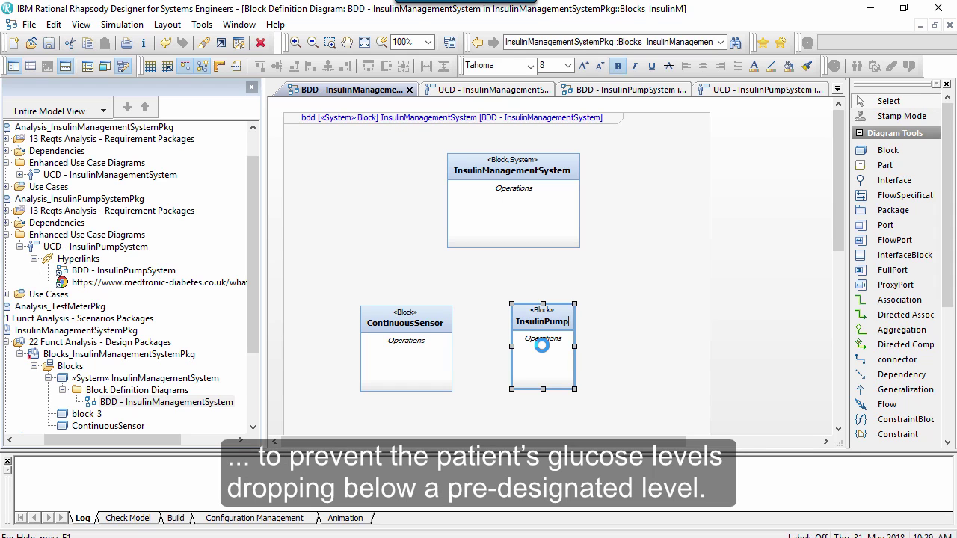
pyautogui.write('System')
pyautogui.press('Return')
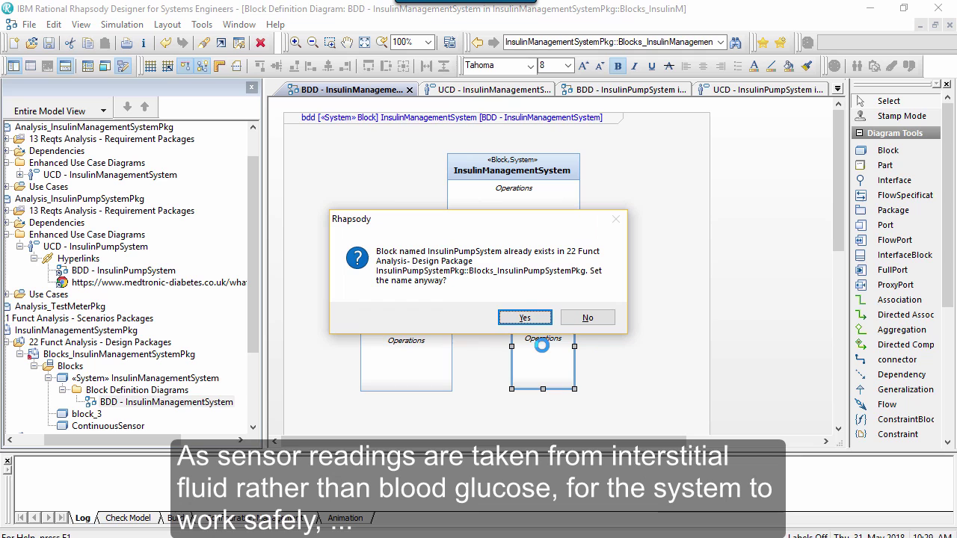
pyautogui.click(524, 317)
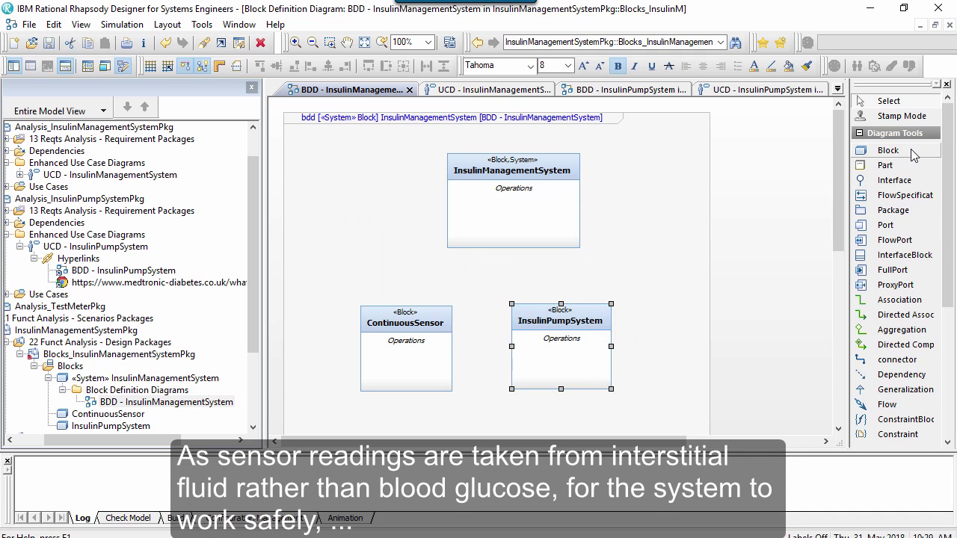
# - Add a TestMeter block on the right, reusing the existing TestMeter
pyautogui.click(699, 341)
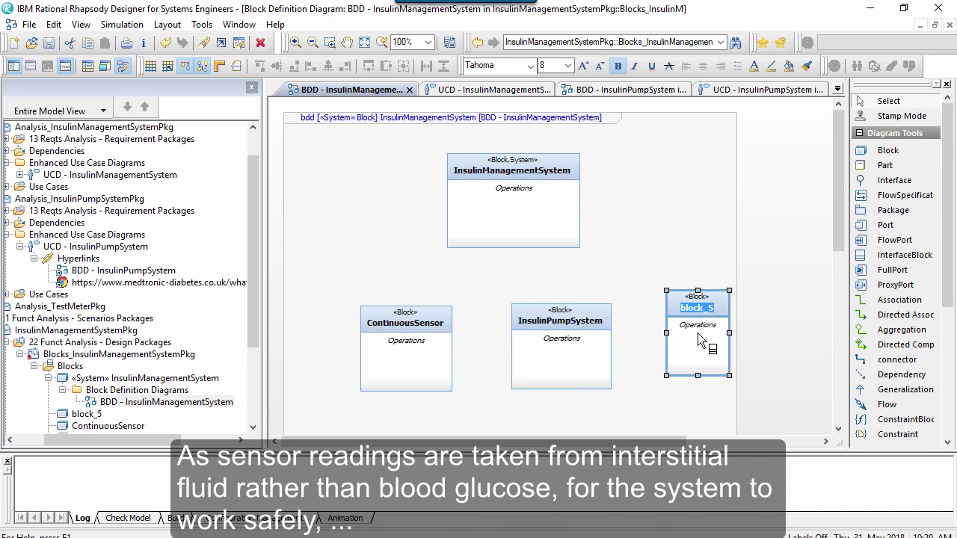
pyautogui.write('TestMeter')
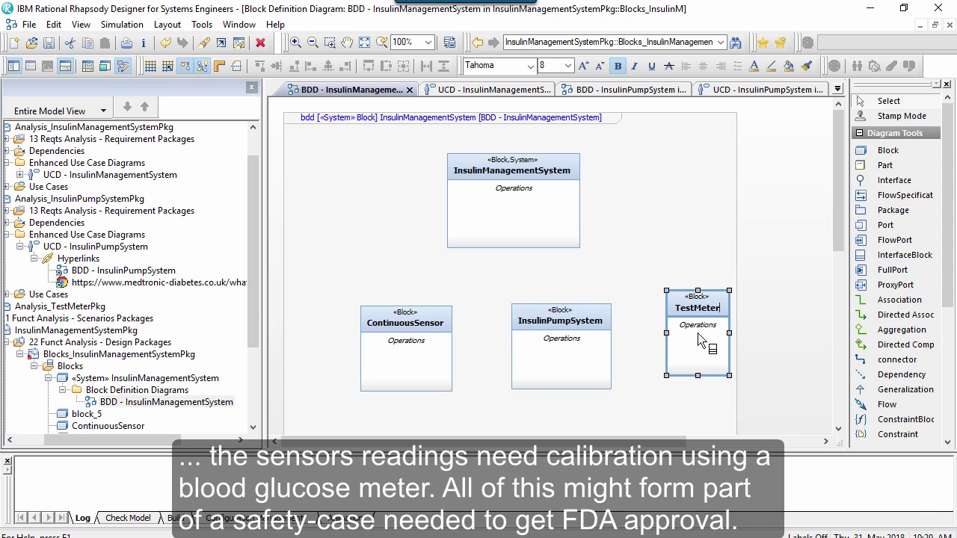
pyautogui.press('Return')
pyautogui.click(526, 313)
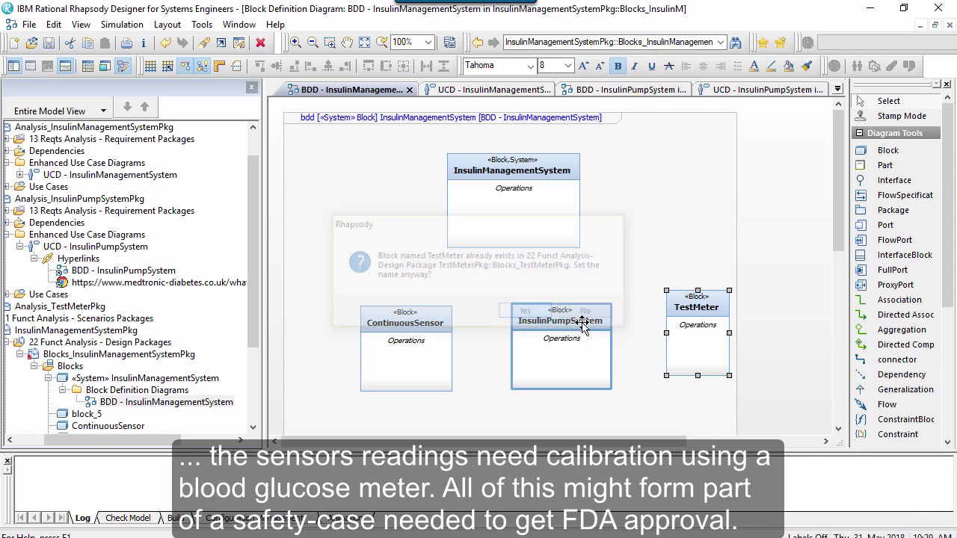
pyautogui.moveTo(688, 333); pyautogui.dragTo(697, 347)
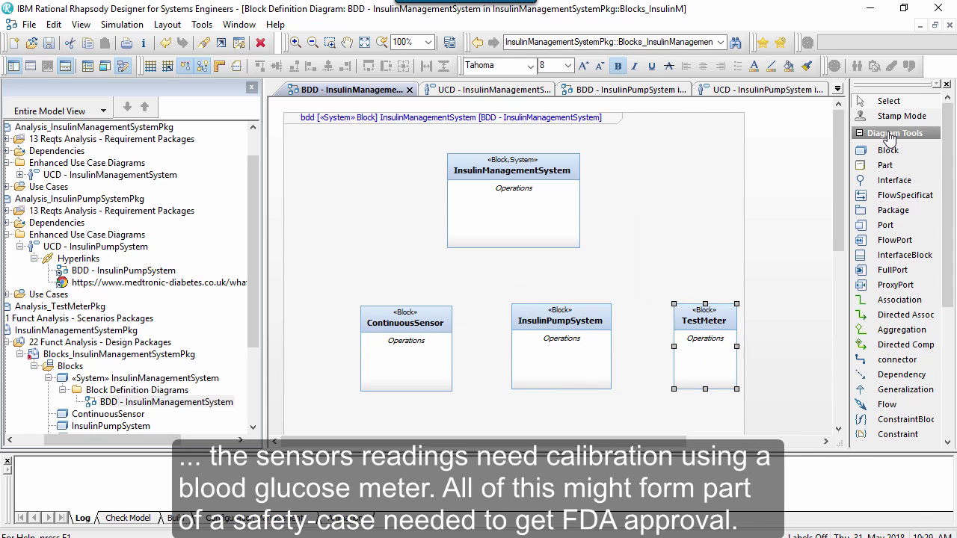
# - Link InsulinManagementSystem to ContinuousSensor, InsulinPumpSystem and TestMeter with directed compositions
pyautogui.click(890, 345)
pyautogui.click(480, 203)
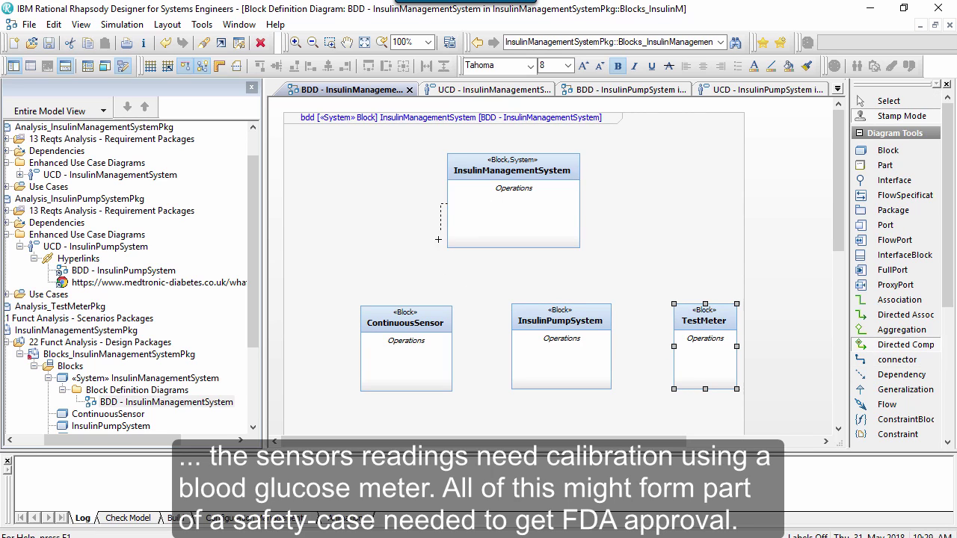
pyautogui.click(409, 310)
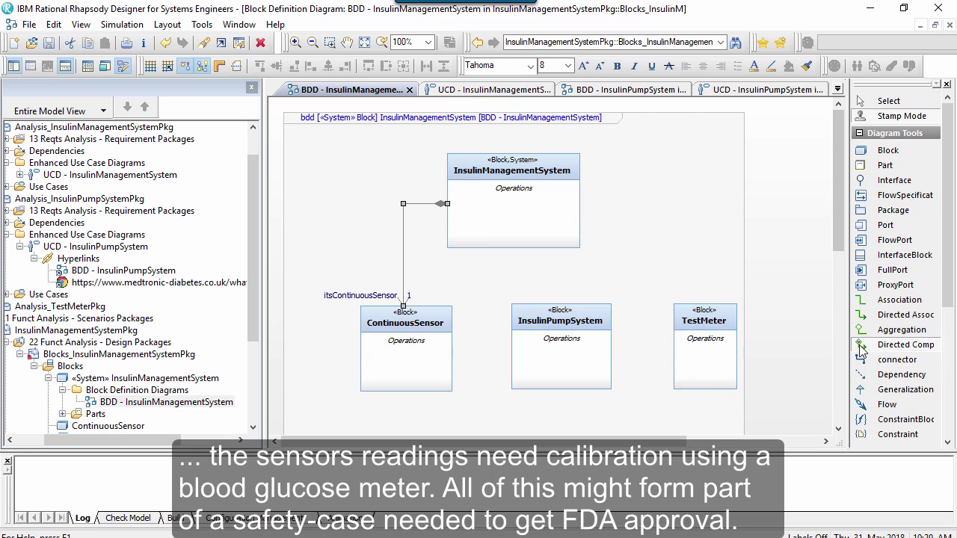
pyautogui.click(556, 235)
pyautogui.click(559, 312)
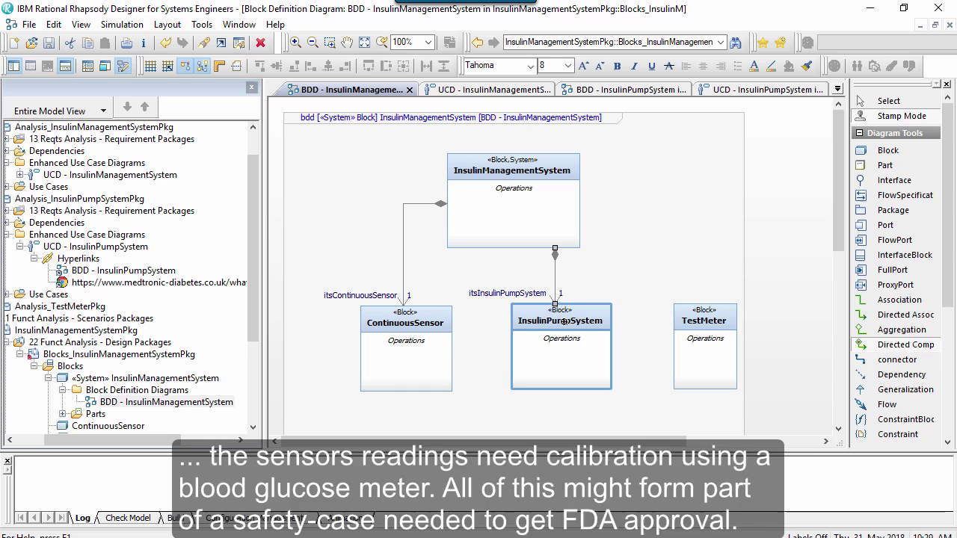
pyautogui.click(860, 346)
pyautogui.click(569, 197)
pyautogui.click(703, 307)
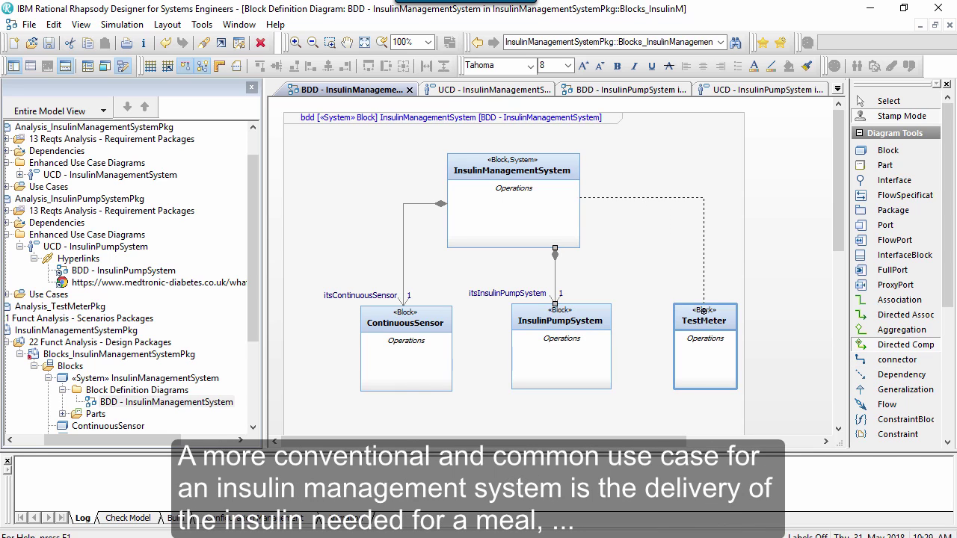
pyautogui.click(887, 102)
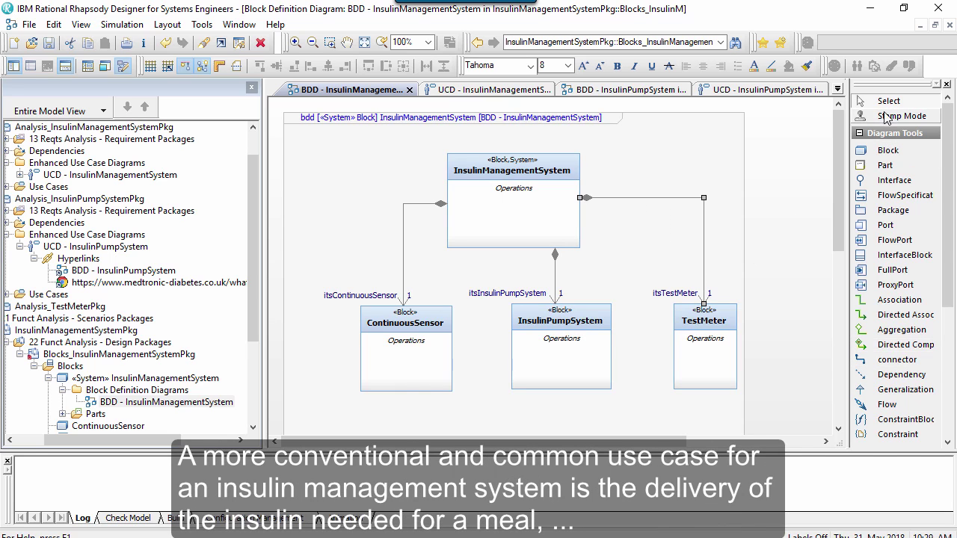
# - Add a 'Deliver insulin for a meal' use case inside the system boundary
pyautogui.click(473, 89)
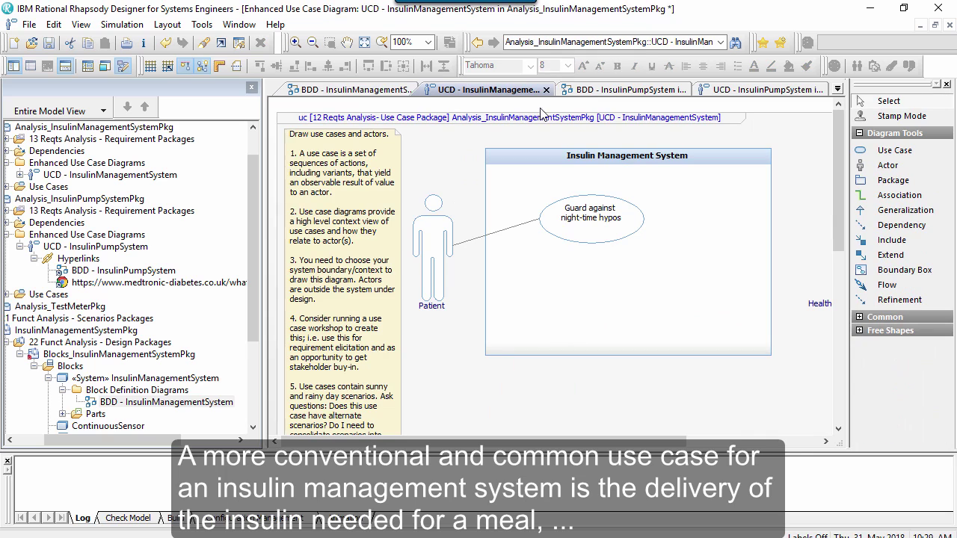
pyautogui.click(890, 151)
pyautogui.click(592, 294)
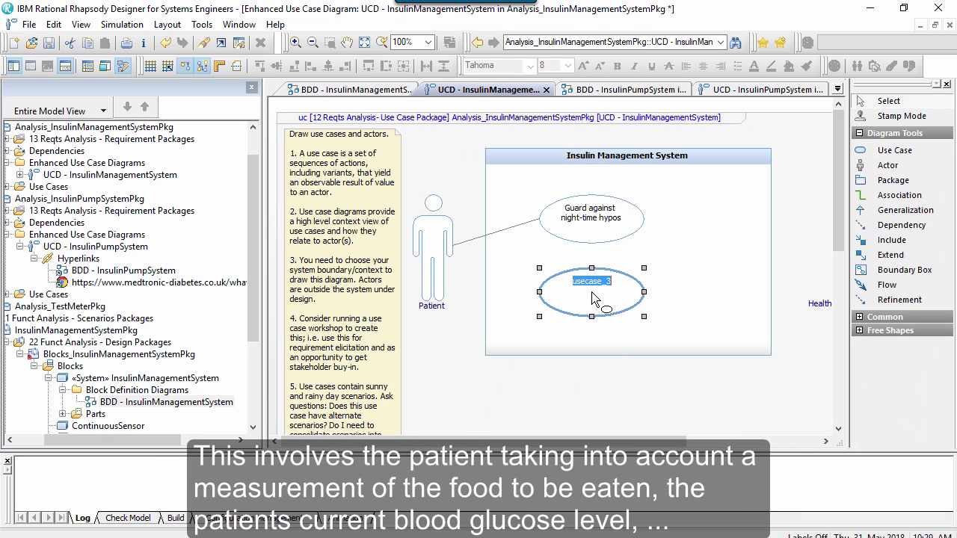
pyautogui.write('Deliver')
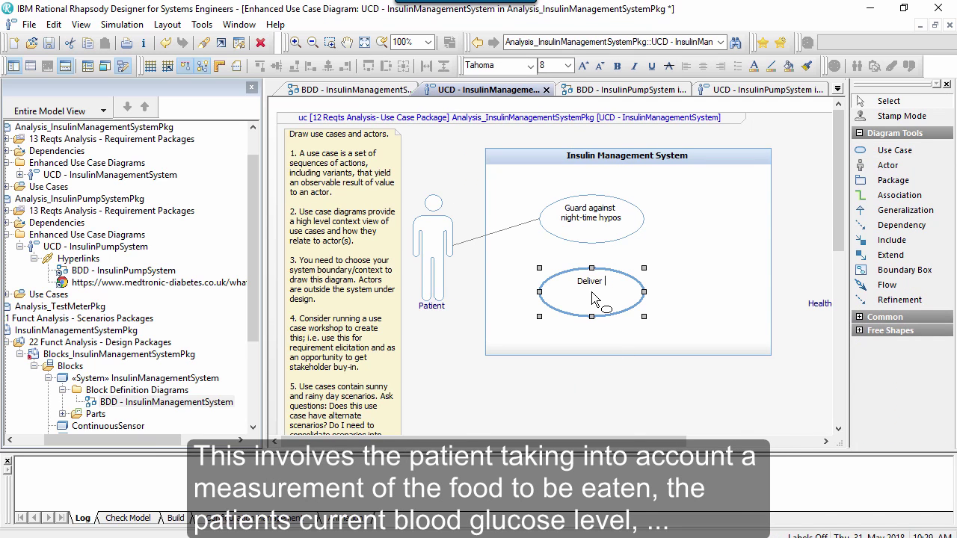
pyautogui.write(' insulin for a meal')
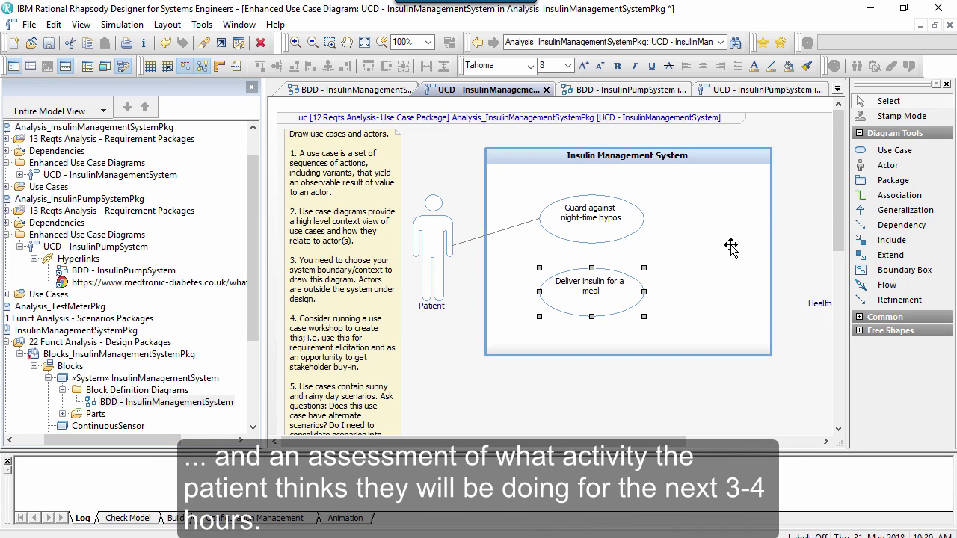
# - Associate the Patient actor with the meal insulin use case
pyautogui.click(900, 195)
pyautogui.click(431, 279)
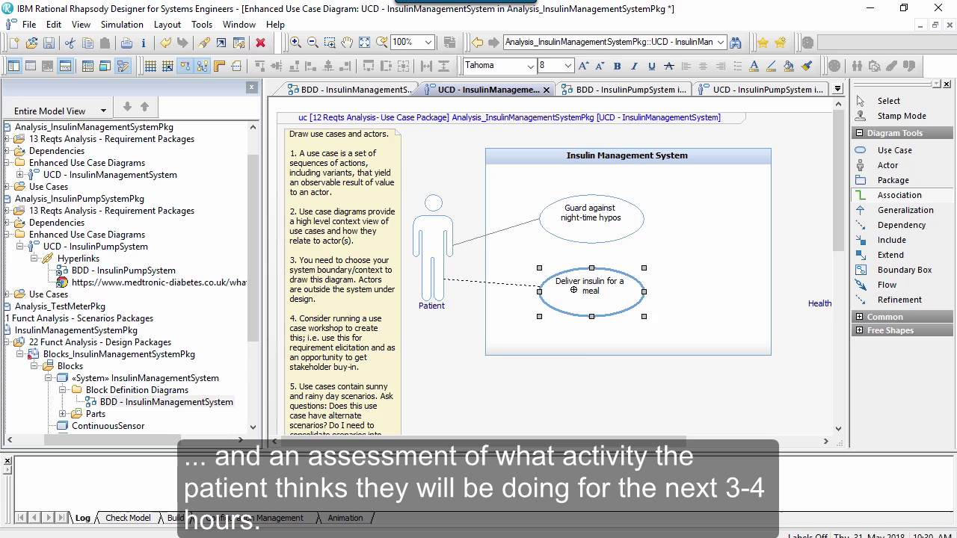
pyautogui.click(574, 288)
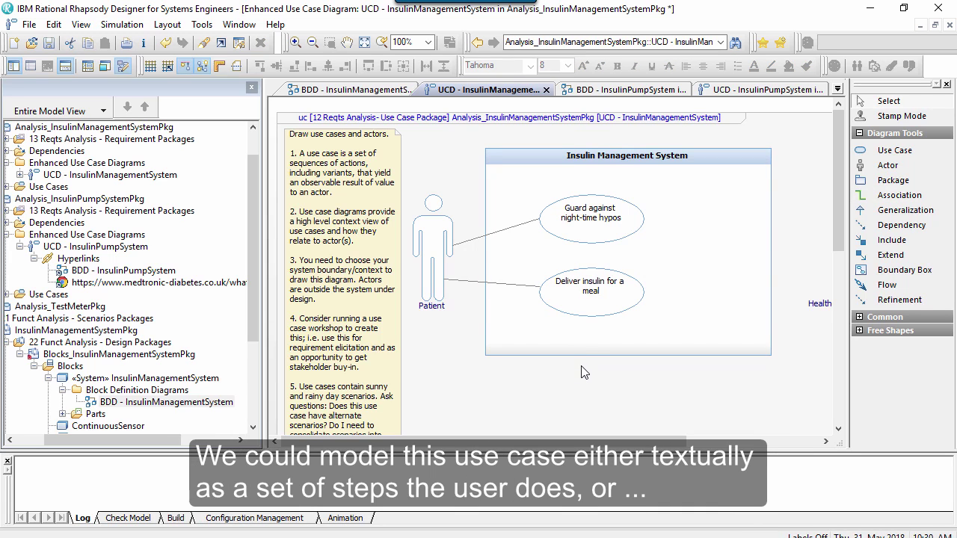
# - Create the meal use case's activity diagram with a measureBloodGlucose call operation
pyautogui.doubleClick(602, 286)
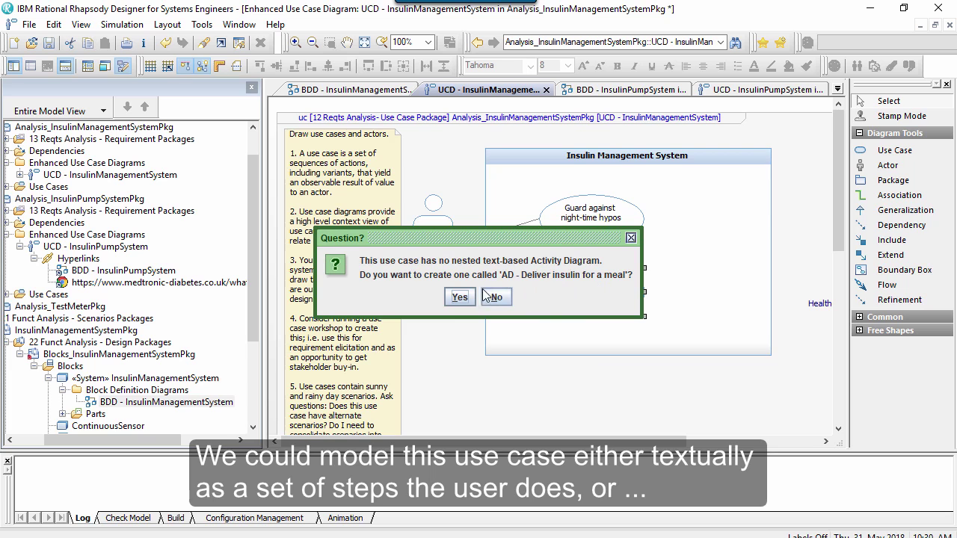
pyautogui.click(461, 299)
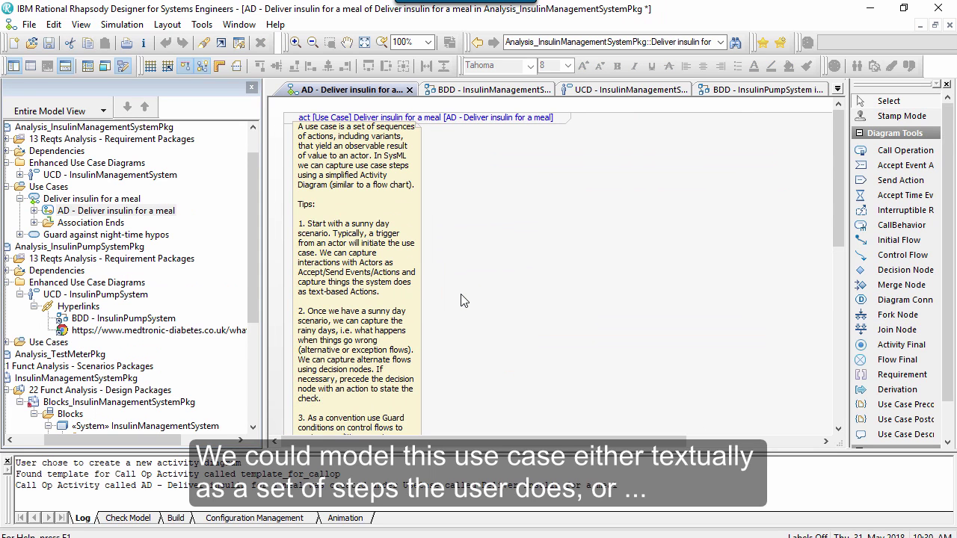
pyautogui.click(887, 152)
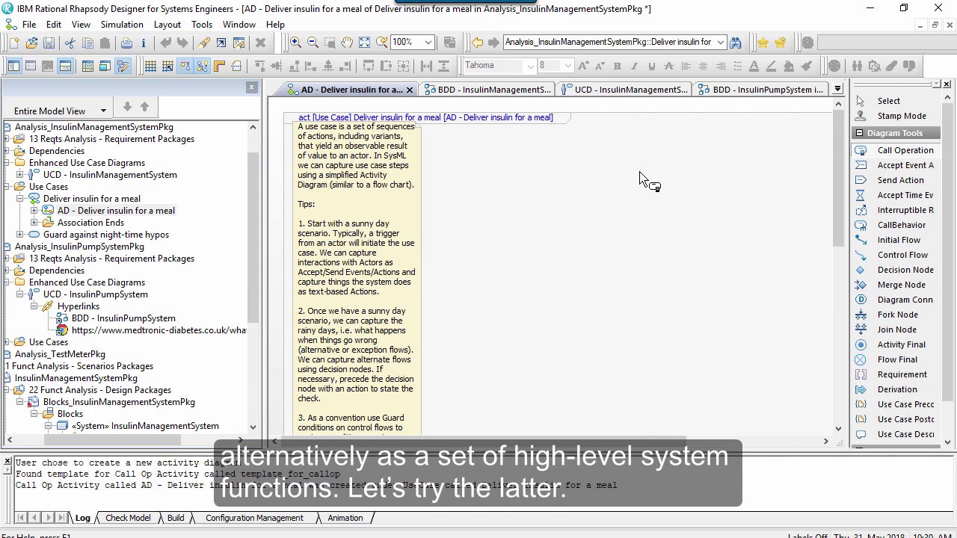
pyautogui.click(563, 190)
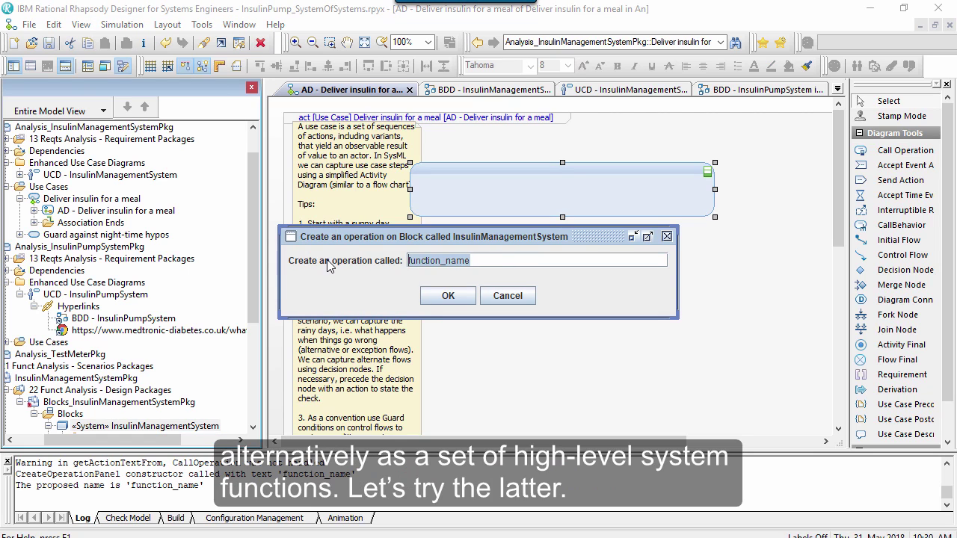
pyautogui.write('measureBloodGlucose')
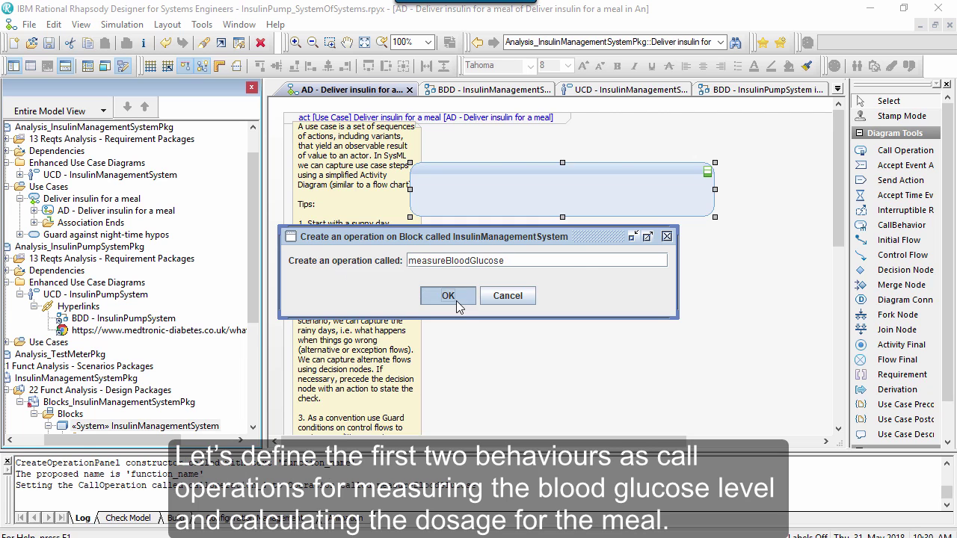
pyautogui.click(456, 300)
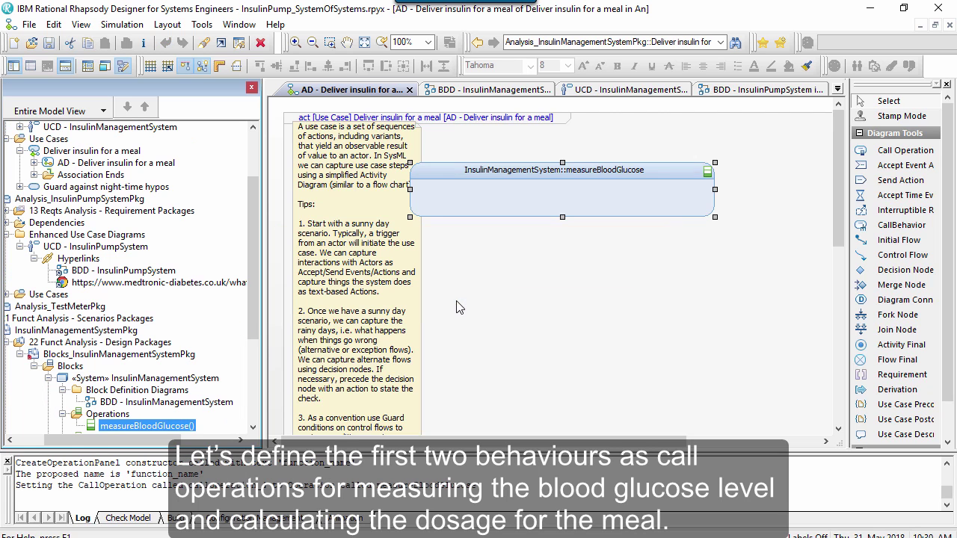
# - Add a calculateDosageForAMeal call operation aligned under measureBloodGlucose
pyautogui.click(879, 158)
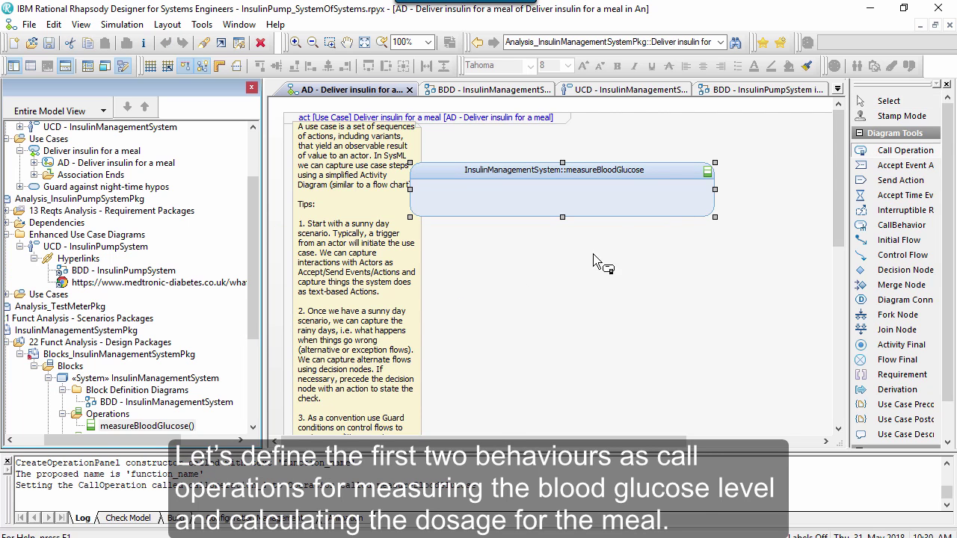
pyautogui.click(508, 280)
pyautogui.moveTo(472, 261); pyautogui.dragTo(303, 256)
pyautogui.write('calculateDosageForAMeal')
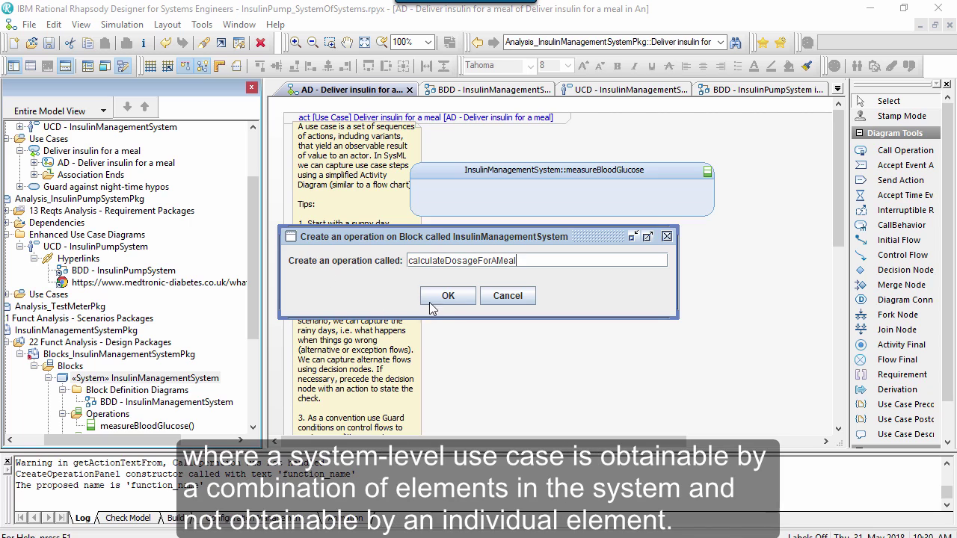
pyautogui.click(447, 296)
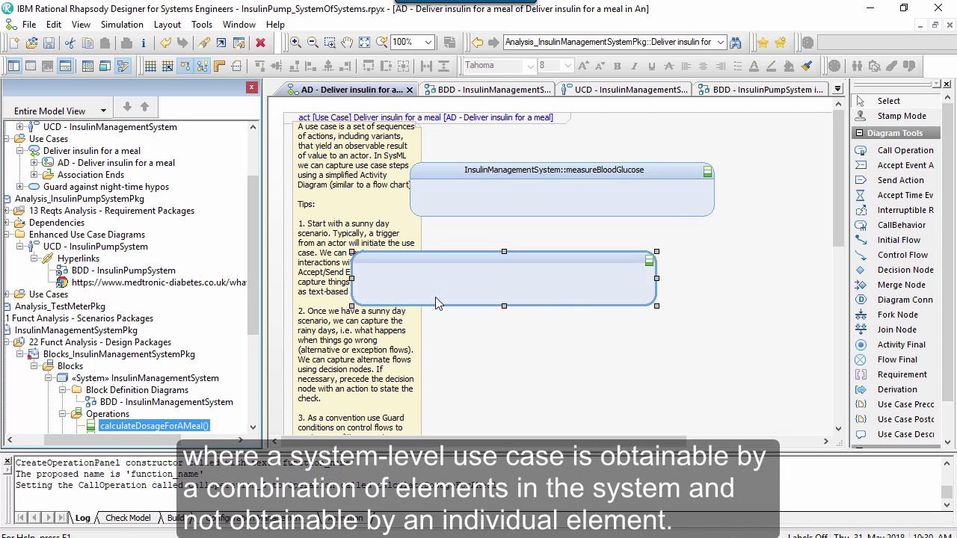
pyautogui.moveTo(486, 291); pyautogui.dragTo(544, 290)
# - Add a deliverInsulin call operation below and even out the vertical spacing
pyautogui.click(526, 366)
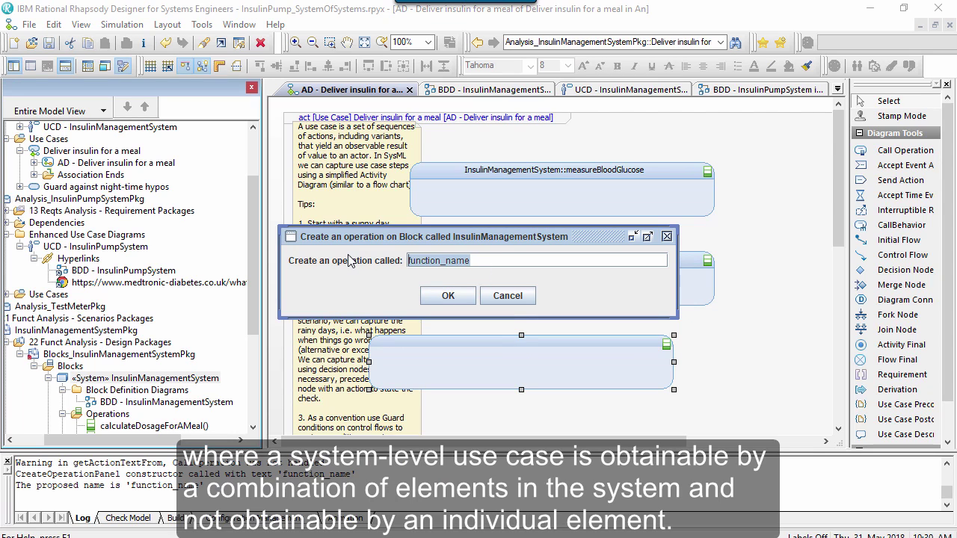
pyautogui.write('deliver')
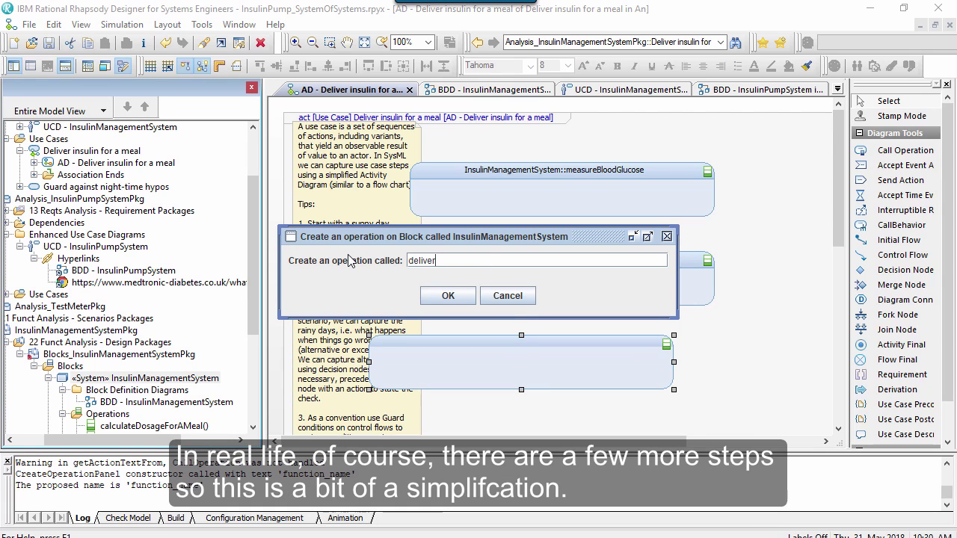
pyautogui.write('Insulin')
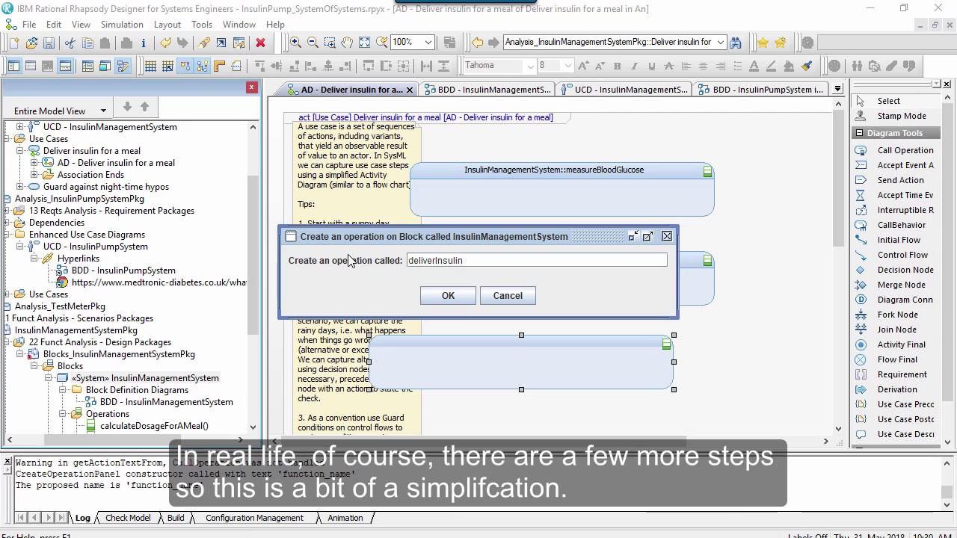
pyautogui.click(444, 297)
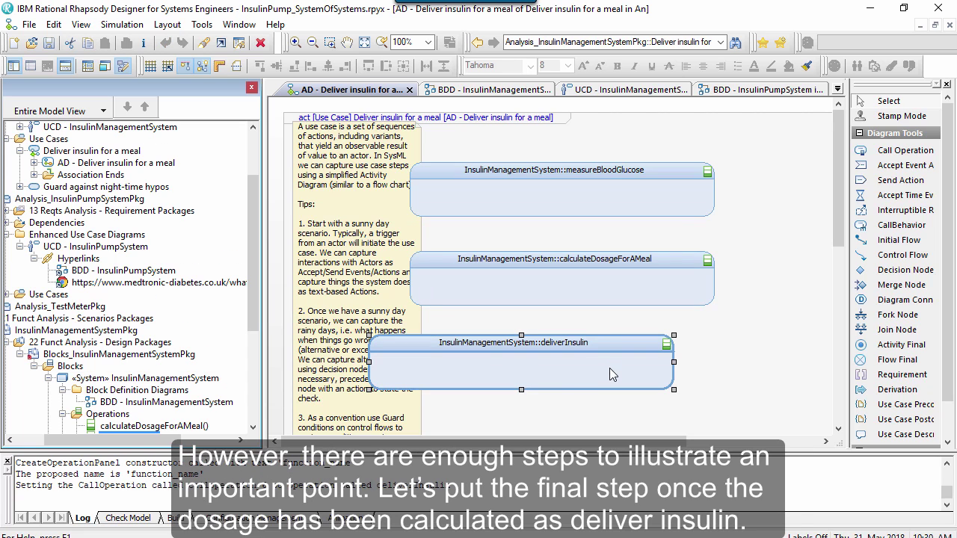
pyautogui.moveTo(600, 392); pyautogui.dragTo(599, 392)
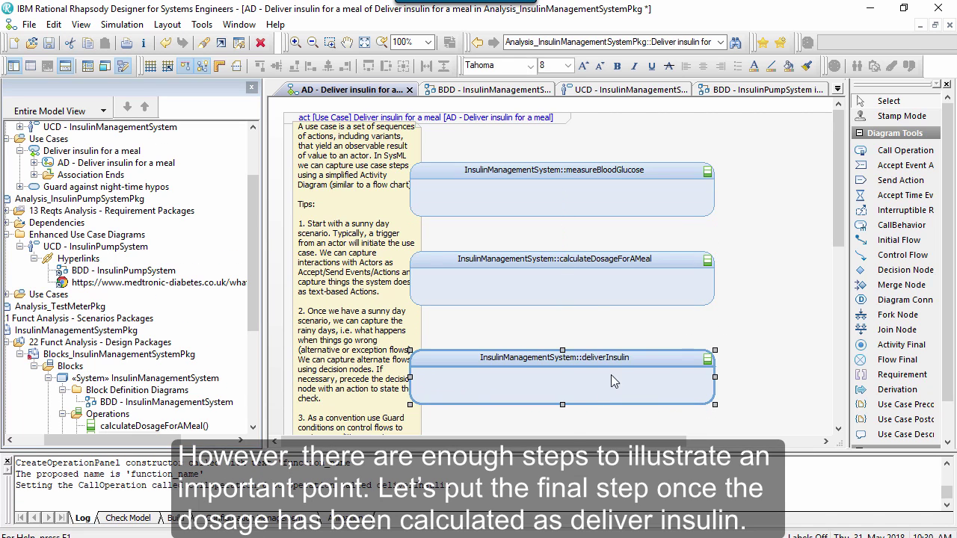
pyautogui.click(589, 301)
pyautogui.moveTo(581, 305); pyautogui.dragTo(581, 316)
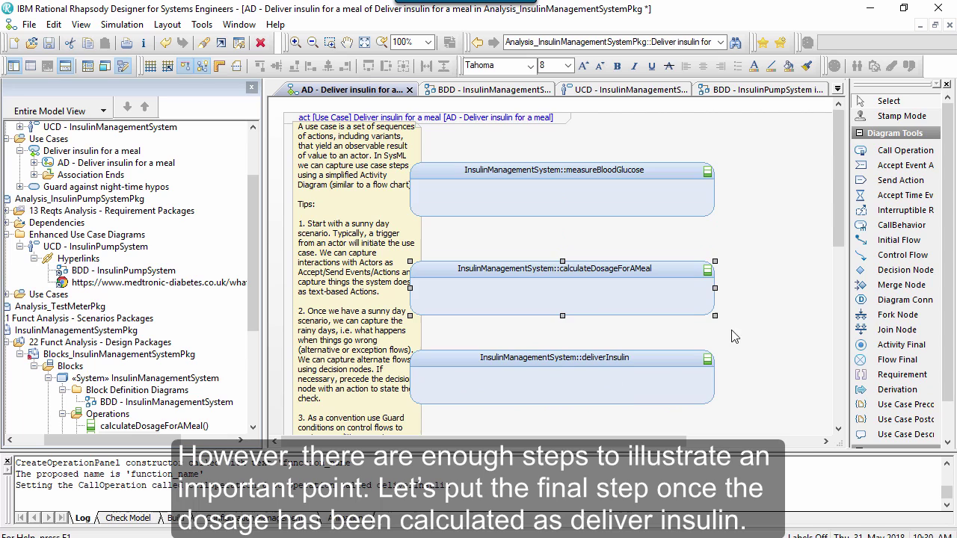
# - Draw an initial flow into measureBloodGlucose
pyautogui.click(765, 322)
pyautogui.click(875, 240)
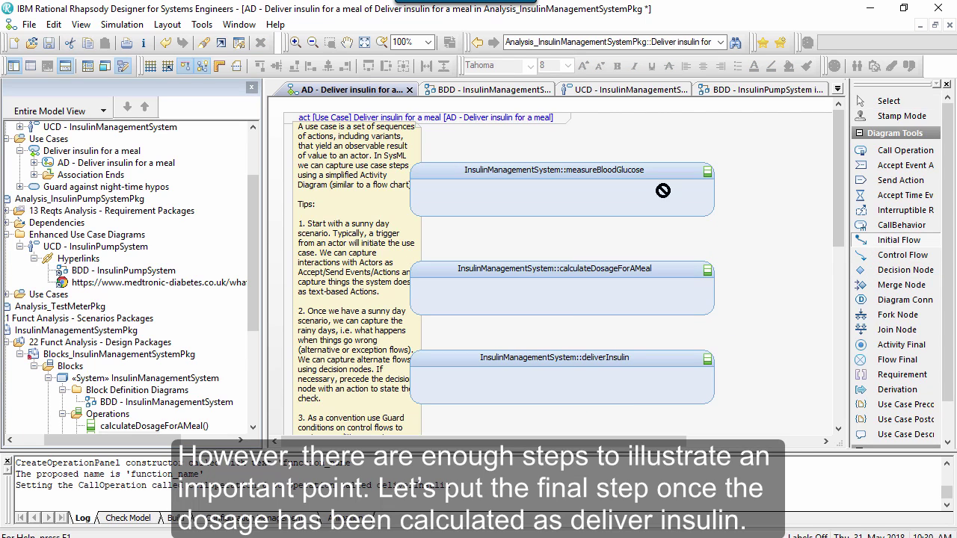
pyautogui.click(560, 146)
pyautogui.click(563, 175)
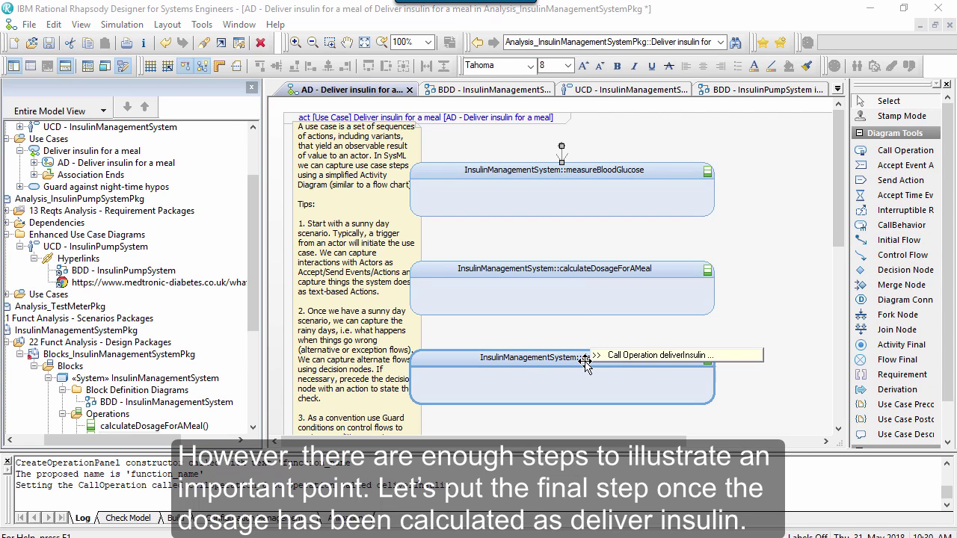
# - Chain measureBloodGlucose to calculateDosageForAMeal to deliverInsulin with control flows
pyautogui.click(897, 255)
pyautogui.click(560, 269)
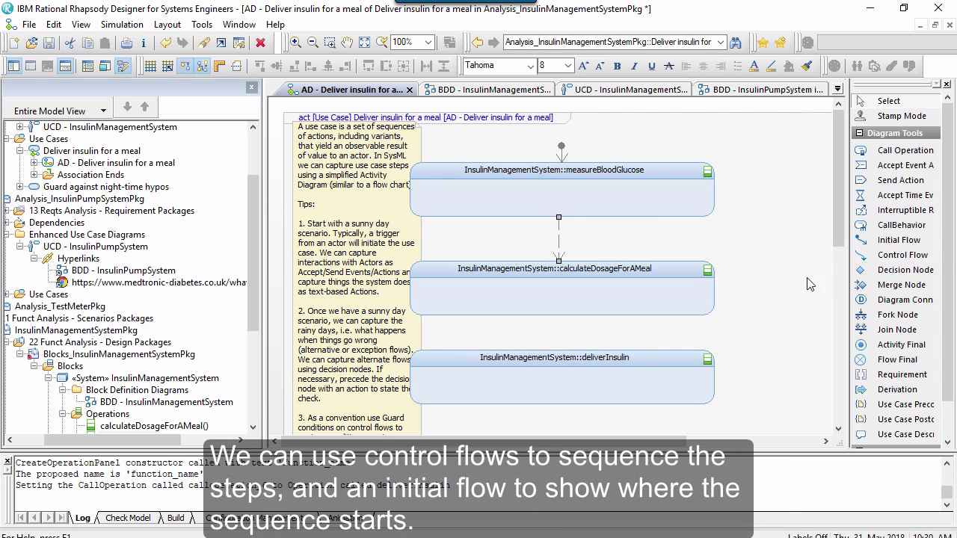
pyautogui.click(553, 303)
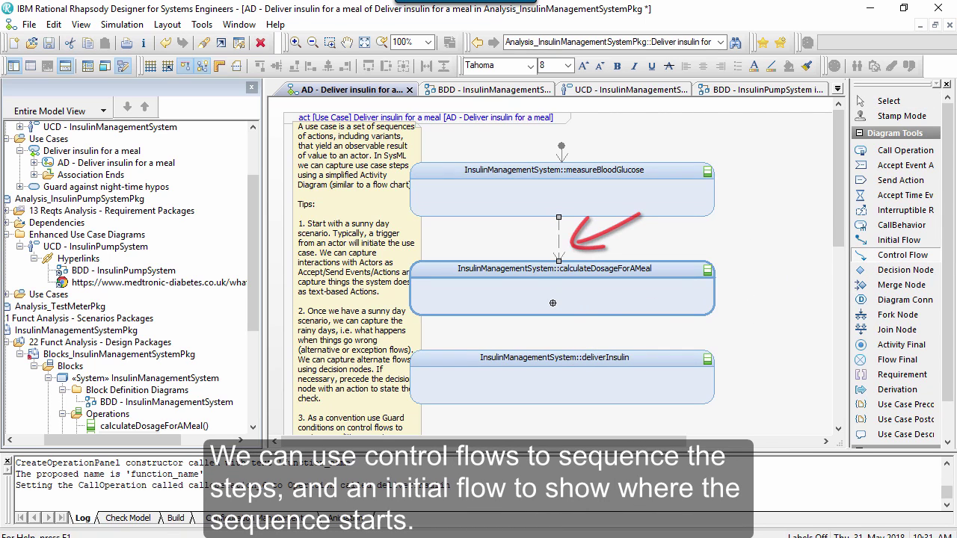
pyautogui.click(553, 363)
pyautogui.click(258, 313)
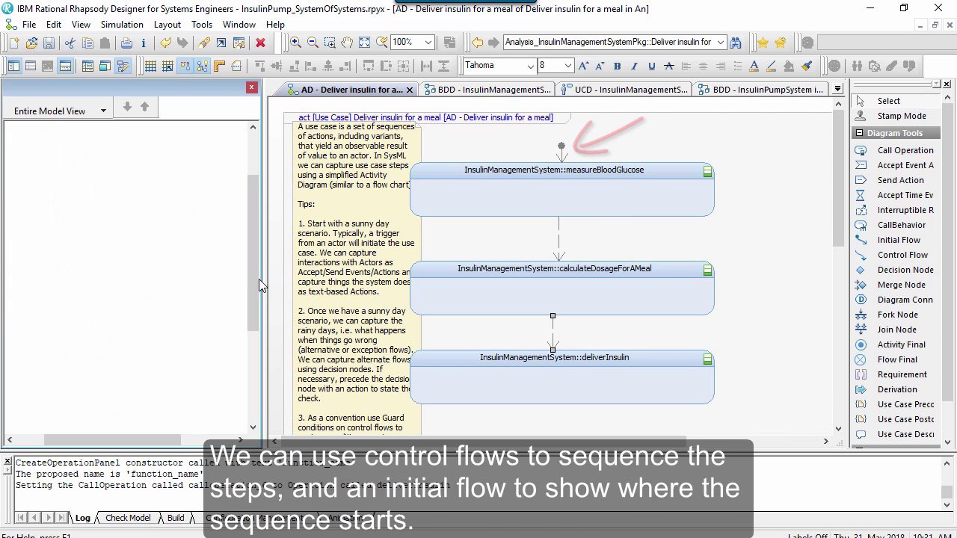
pyautogui.scroll(-5, 251, 302)
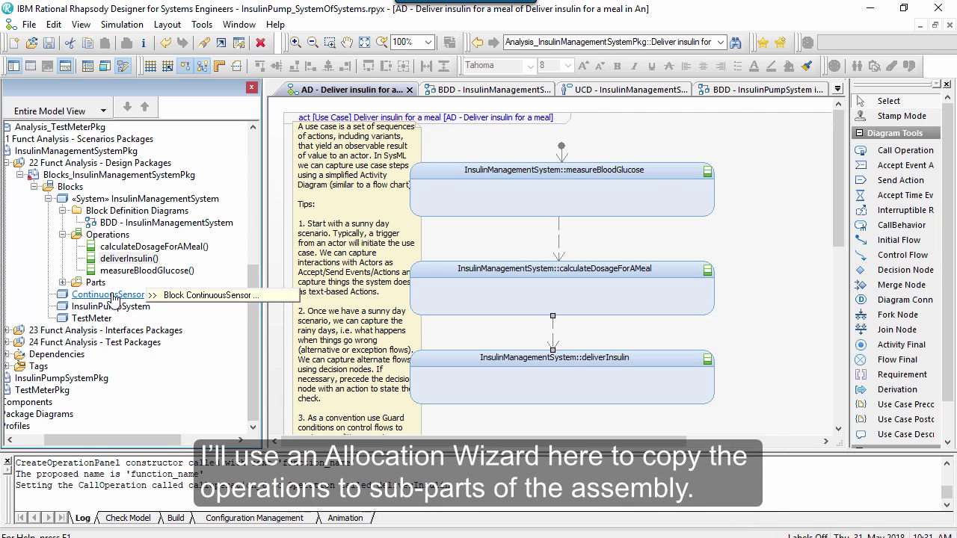
# - Start the Allocation Wizard on the InsulinManagementSystem block and list its operations
pyautogui.click(139, 199)
pyautogui.rightClick(141, 199)
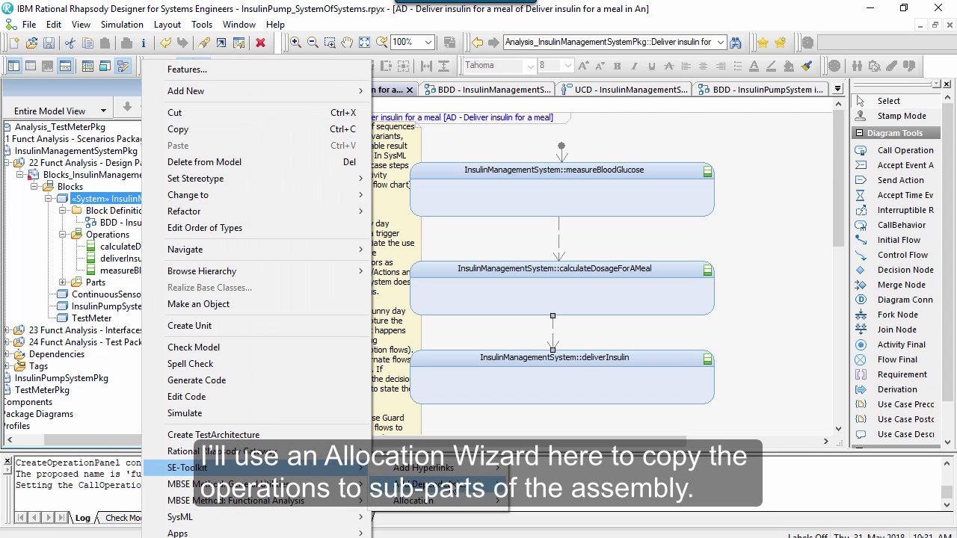
pyautogui.moveTo(330, 468)
pyautogui.click(555, 501)
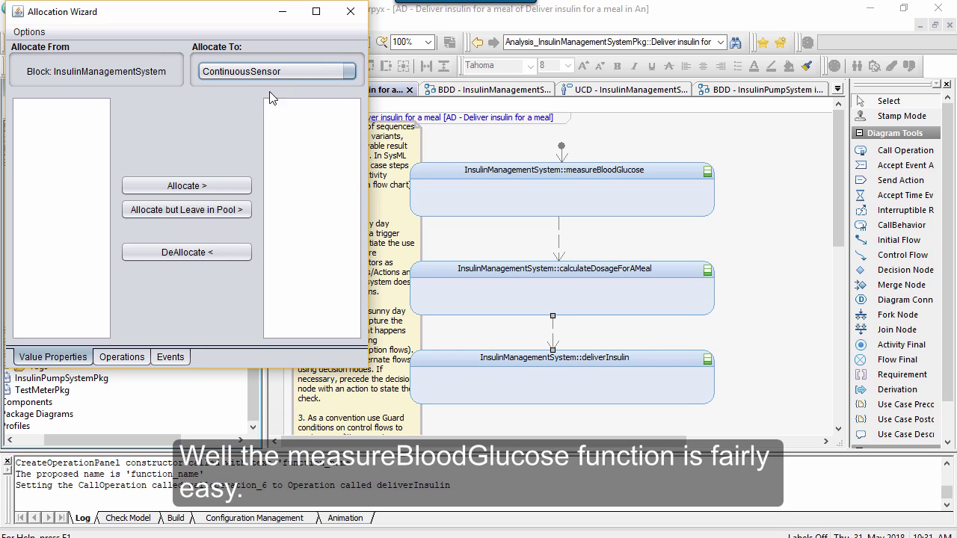
pyautogui.click(112, 357)
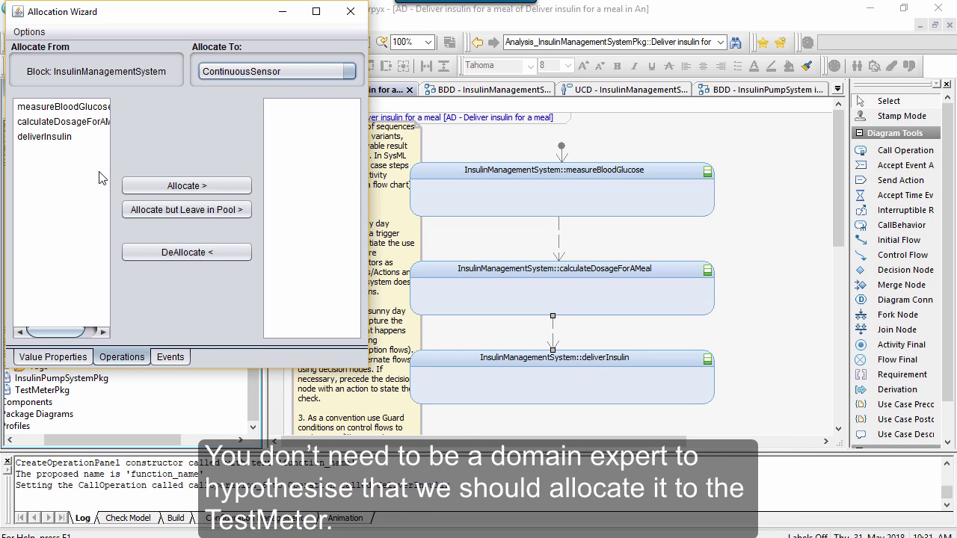
# - Allocate measureBloodGlucose to TestMeter and verify it under TestMeter's operations
pyautogui.click(264, 71)
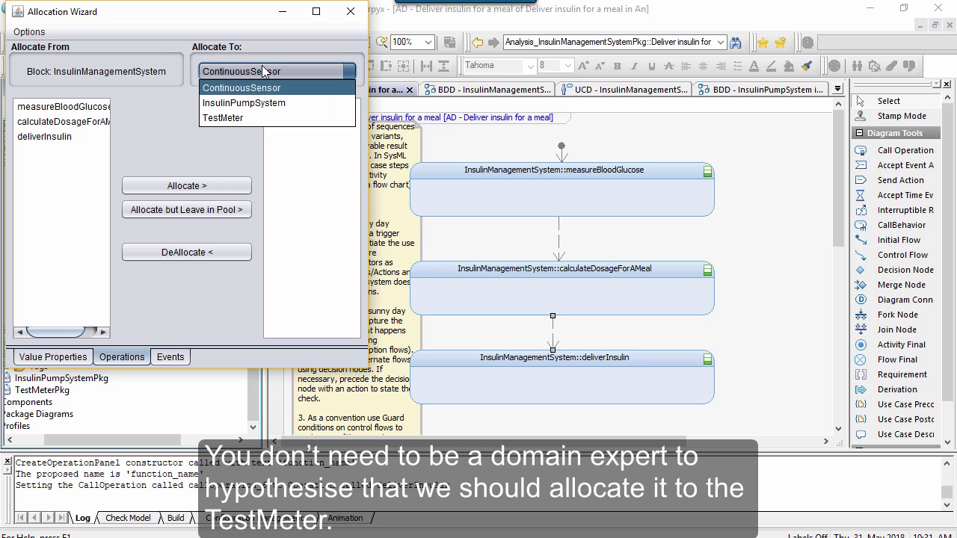
pyautogui.click(256, 118)
pyautogui.click(63, 106)
pyautogui.click(198, 187)
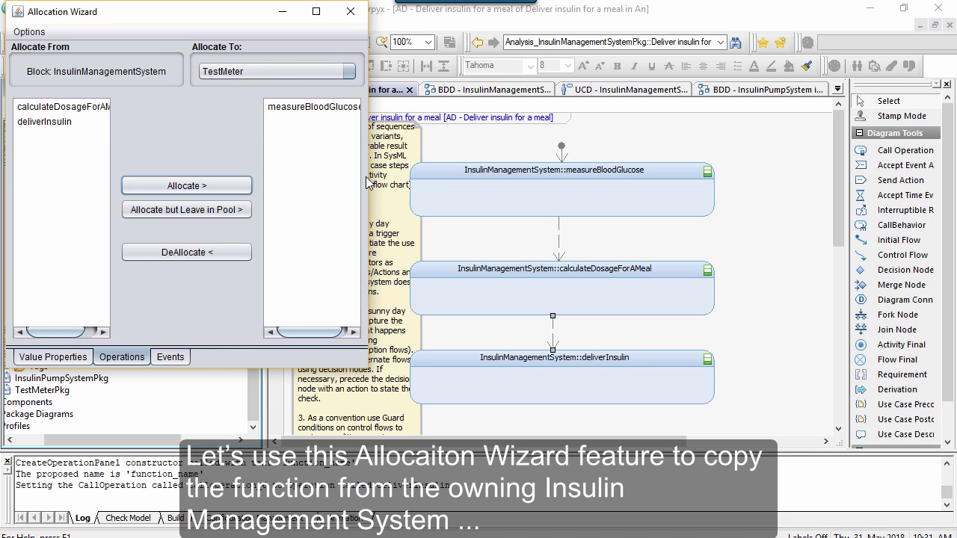
pyautogui.moveTo(367, 181); pyautogui.dragTo(478, 181)
pyautogui.moveTo(277, 11); pyautogui.dragTo(626, 86)
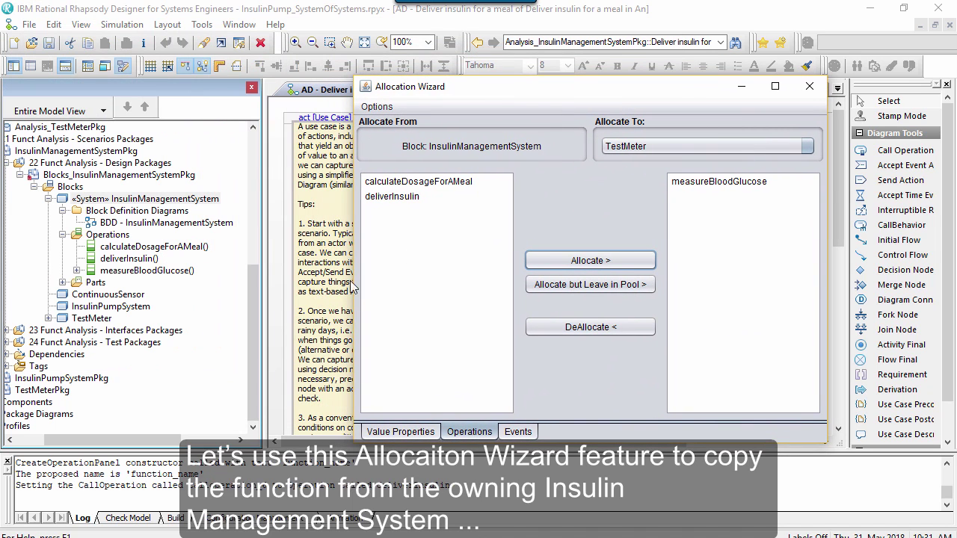
pyautogui.click(252, 301)
pyautogui.click(49, 318)
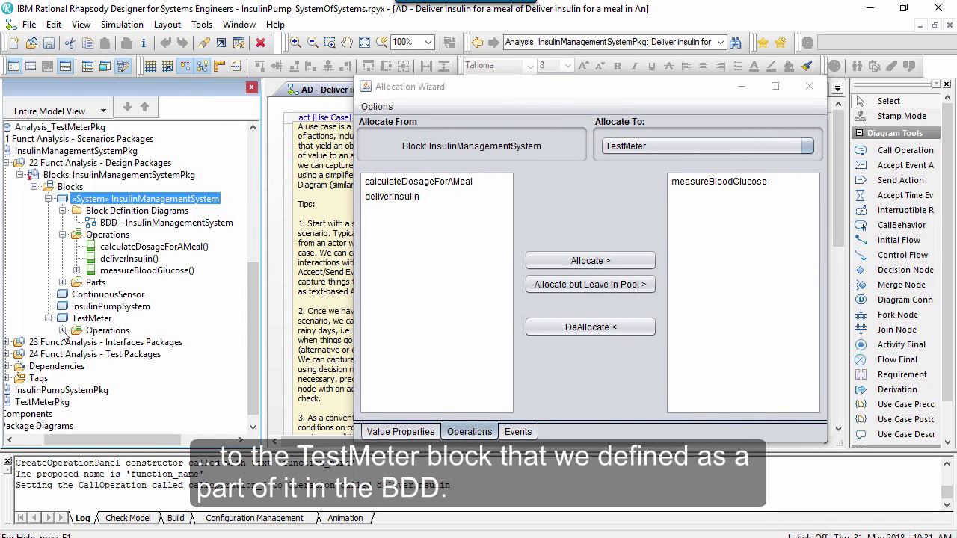
pyautogui.click(63, 330)
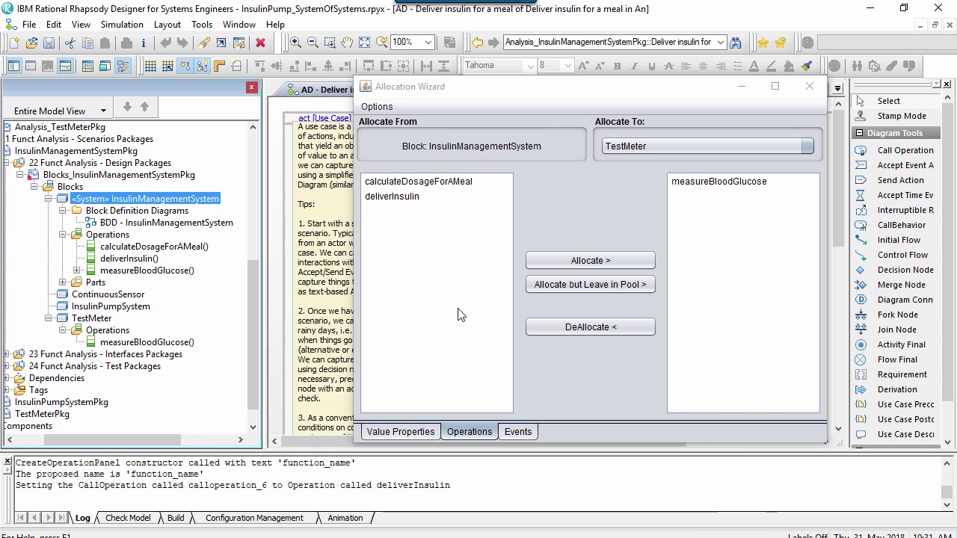
# - Allocate deliverInsulin to InsulinPumpSystem and verify it in the tree
pyautogui.click(671, 148)
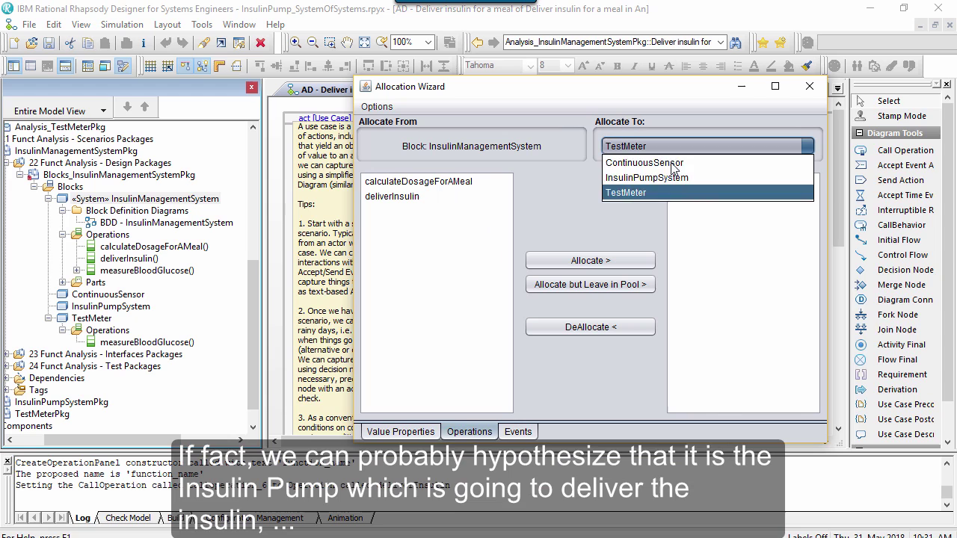
pyautogui.click(673, 178)
pyautogui.click(406, 198)
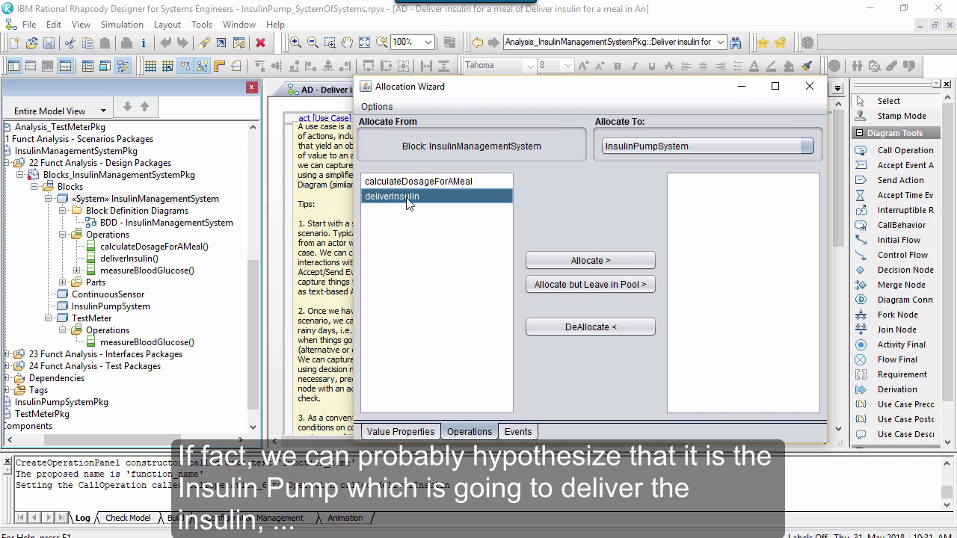
pyautogui.click(588, 261)
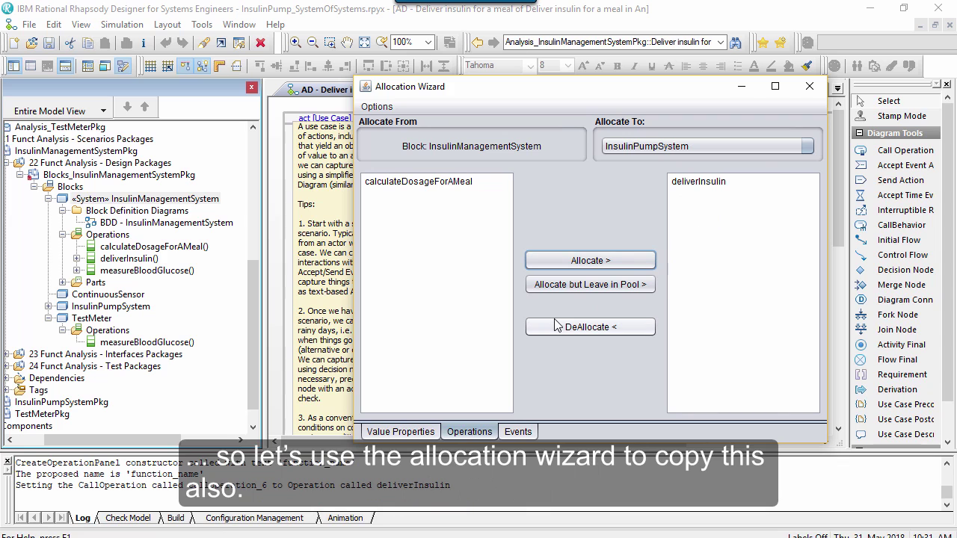
pyautogui.click(48, 306)
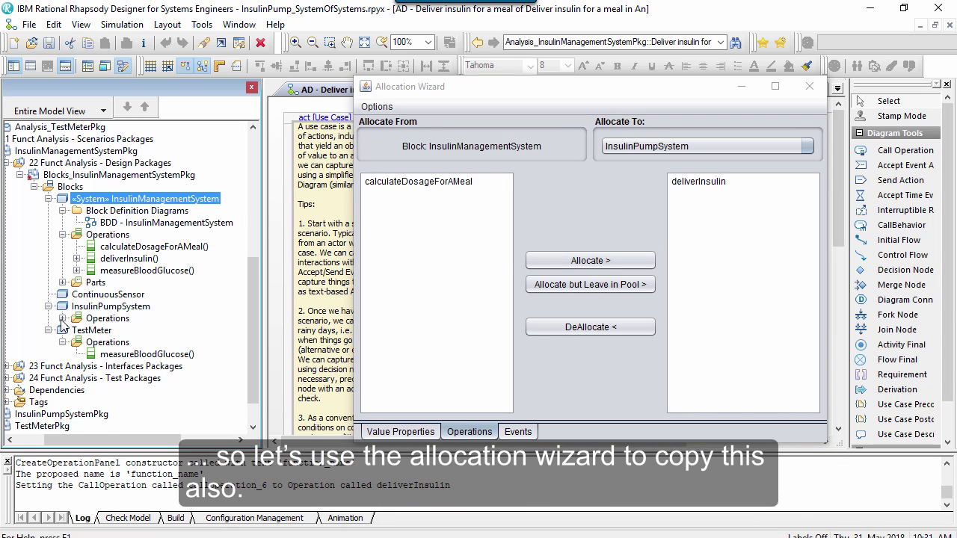
pyautogui.click(63, 319)
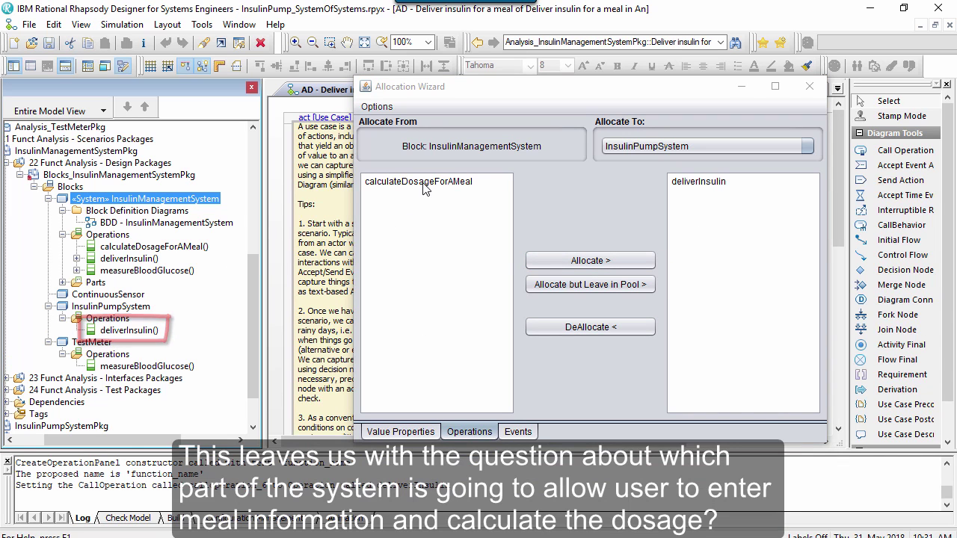
# - Allocate calculateDosageForAMeal to InsulinPumpSystem and close the wizard
pyautogui.click(424, 184)
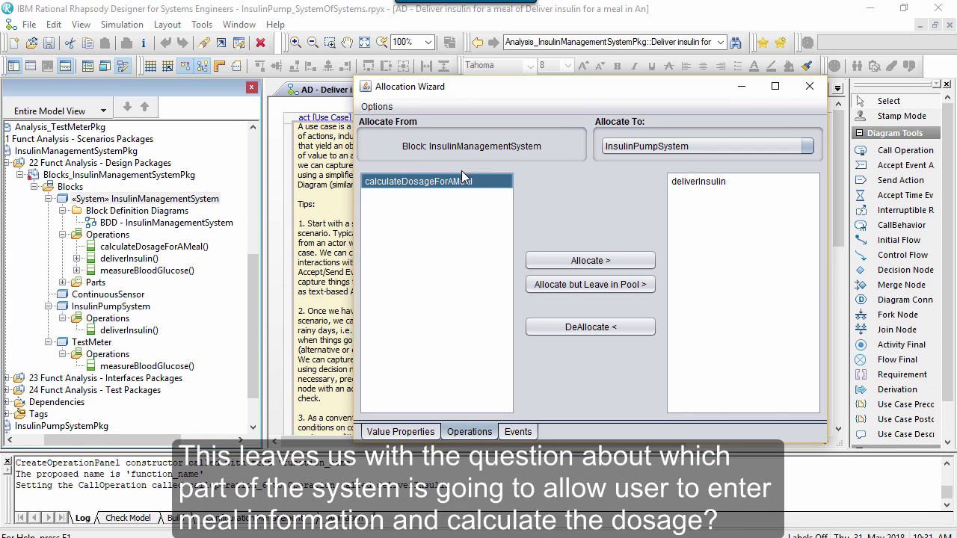
pyautogui.click(648, 149)
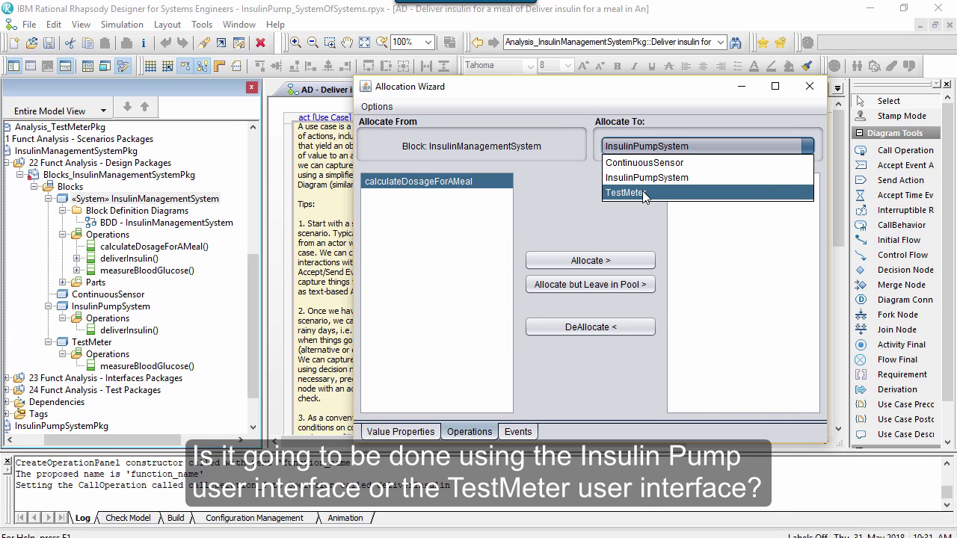
pyautogui.click(647, 178)
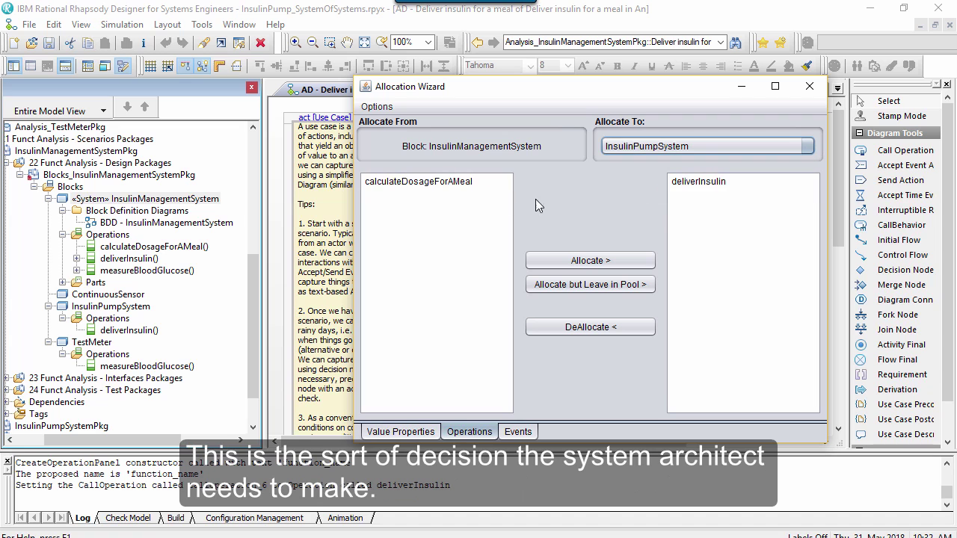
pyautogui.click(471, 182)
pyautogui.click(588, 260)
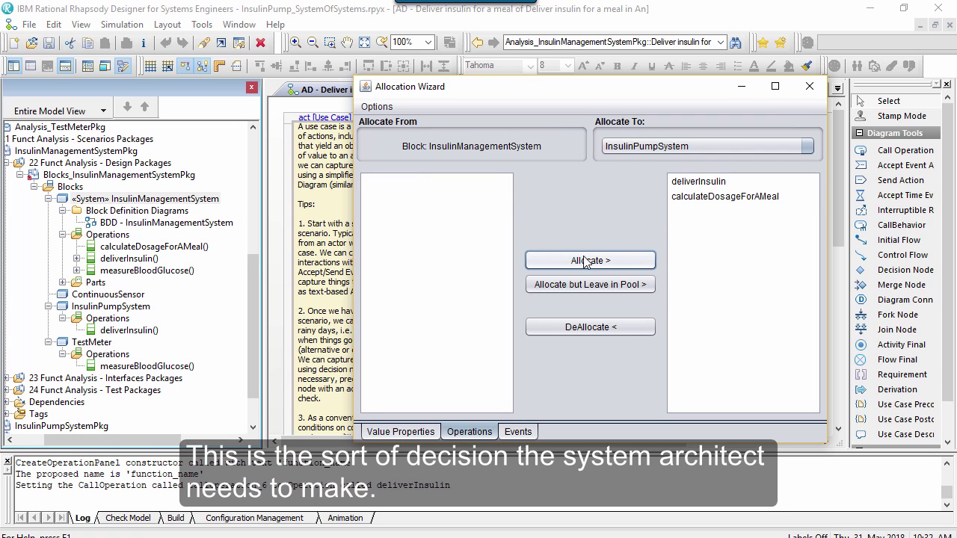
pyautogui.click(809, 86)
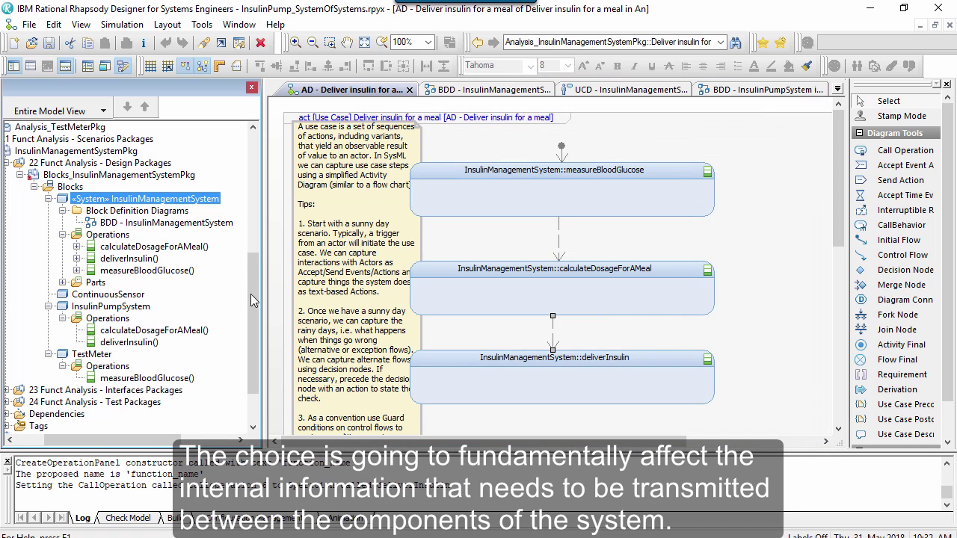
# - Place TestMeter::measureBloodGlucose over the old action and add InsulinPumpSystem::calculateDosageForAMeal below it
pyautogui.moveTo(251, 300); pyautogui.dragTo(258, 323)
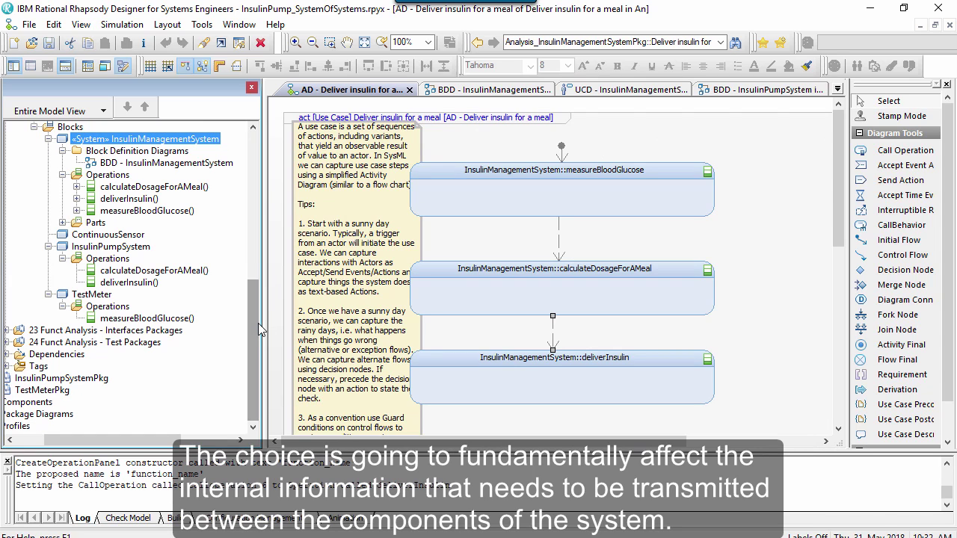
pyautogui.moveTo(146, 318); pyautogui.dragTo(626, 246)
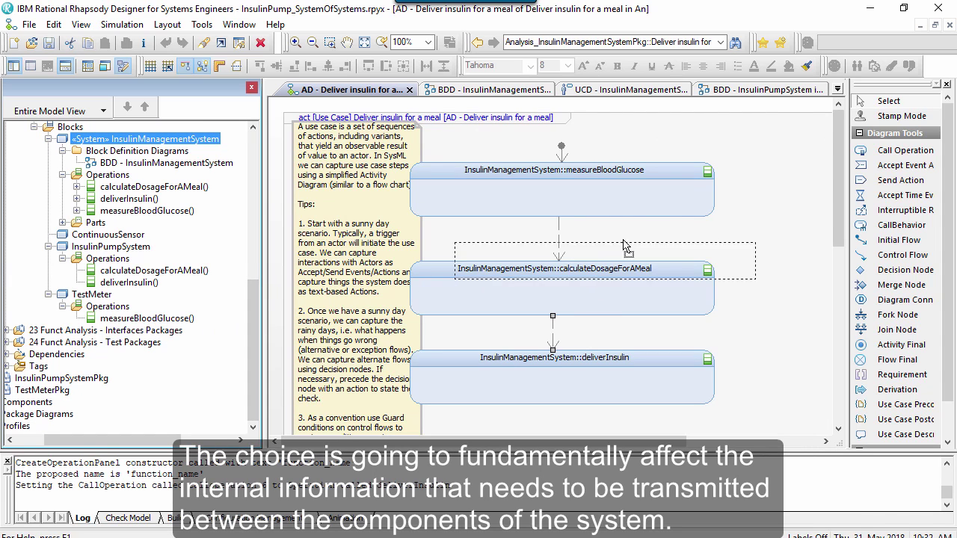
pyautogui.moveTo(700, 200); pyautogui.dragTo(701, 200)
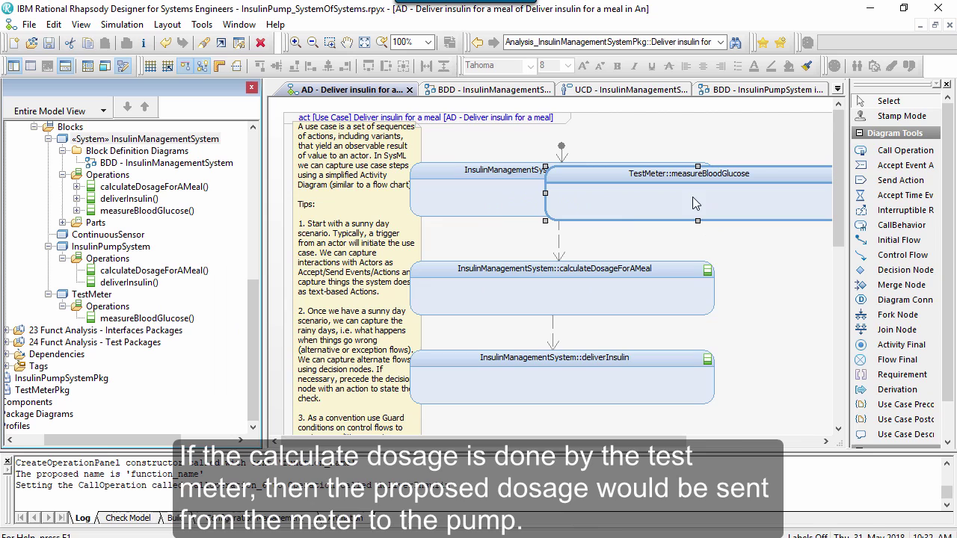
pyautogui.moveTo(196, 270); pyautogui.dragTo(702, 293)
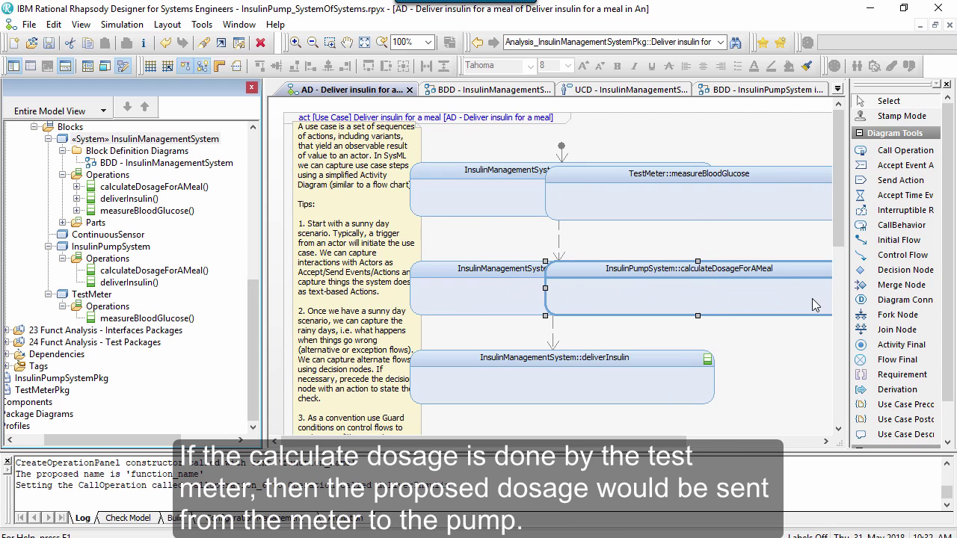
# - Connect measureBloodGlucose to calculateDosageForAMeal with a red control flow
pyautogui.click(883, 256)
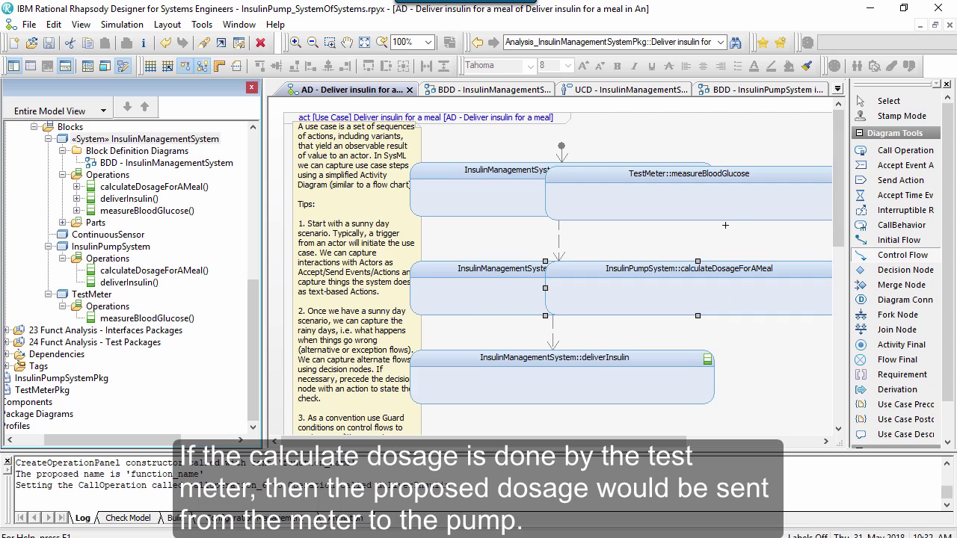
pyautogui.click(710, 272)
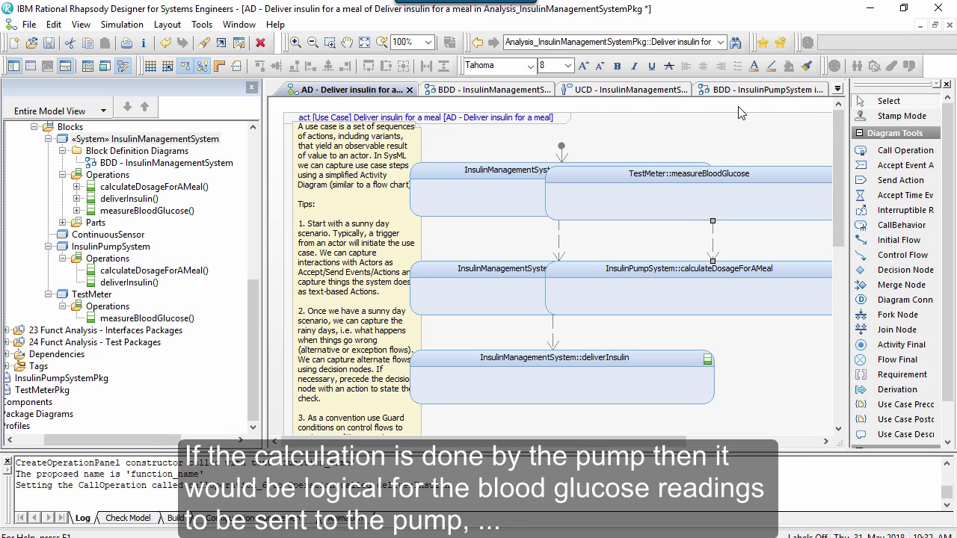
pyautogui.click(771, 70)
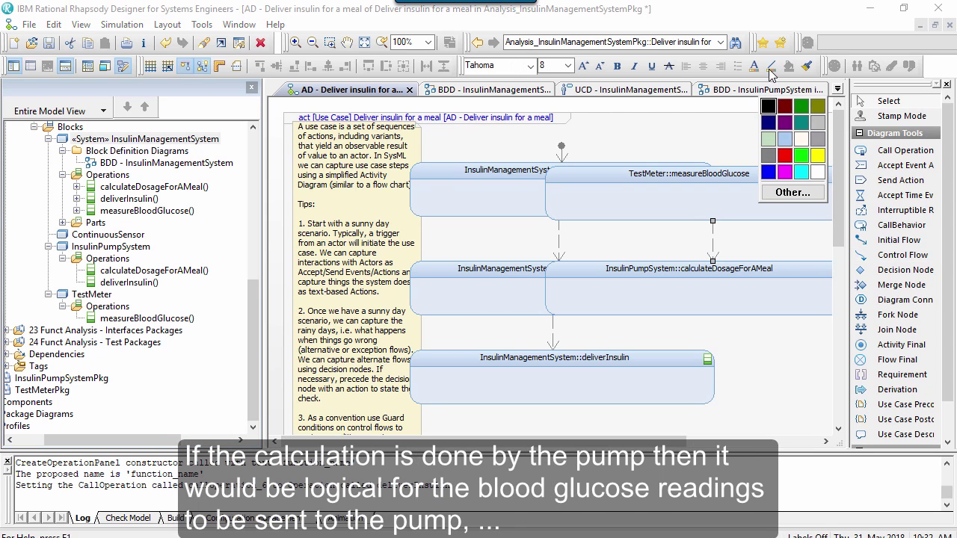
pyautogui.click(785, 155)
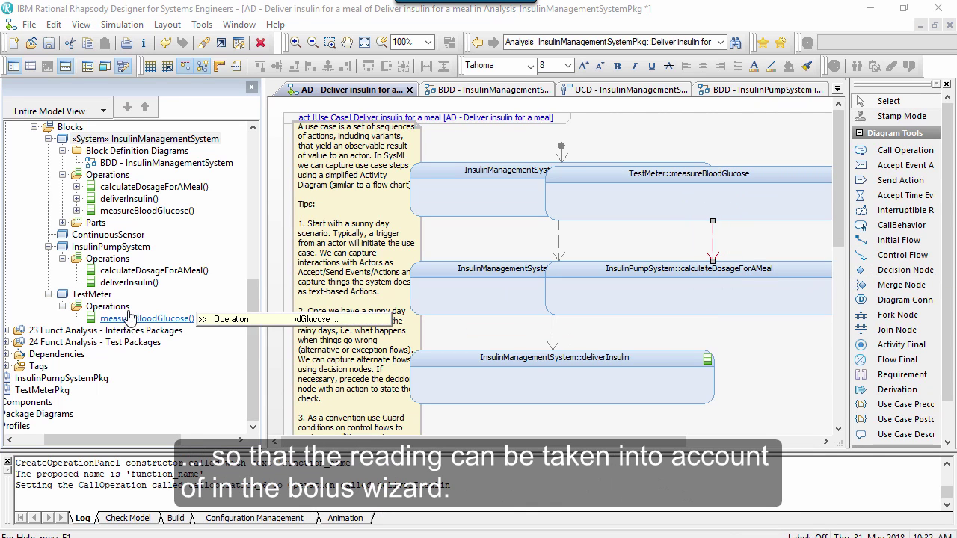
# - Add InsulinPumpSystem::deliverInsulin and link calculateDosageForAMeal to it with a control flow
pyautogui.moveTo(145, 138); pyautogui.dragTo(703, 377)
pyautogui.click(903, 255)
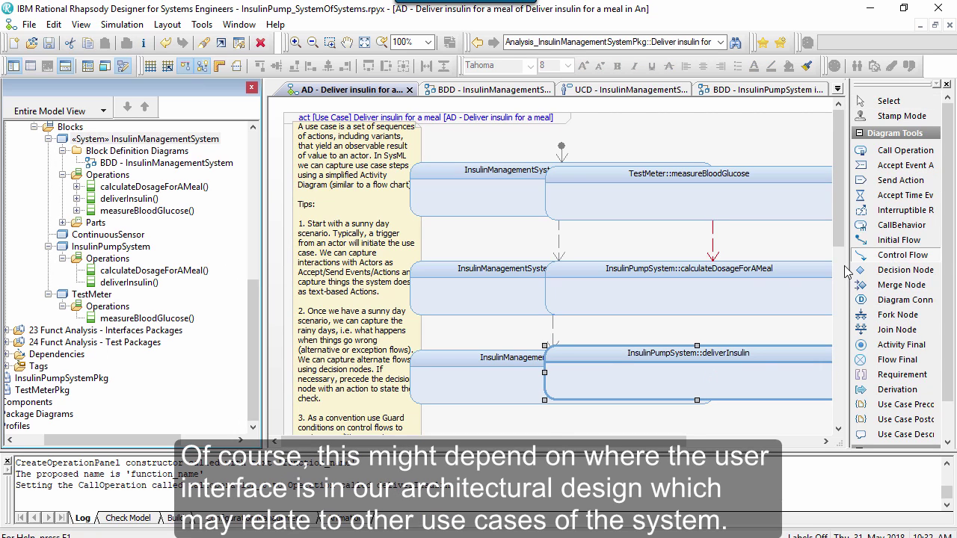
pyautogui.click(710, 308)
pyautogui.click(714, 358)
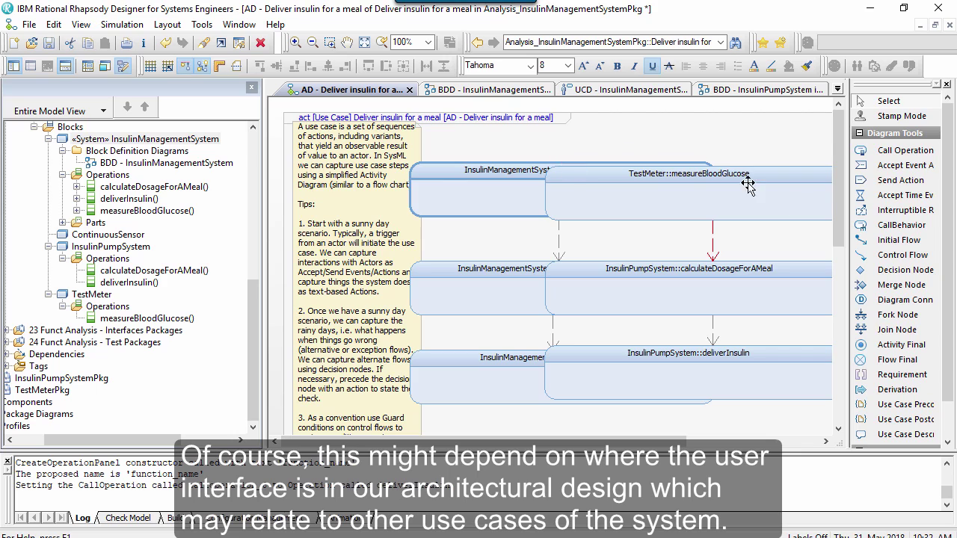
# - Draw an initial flow into TestMeter::measureBloodGlucose
pyautogui.click(899, 240)
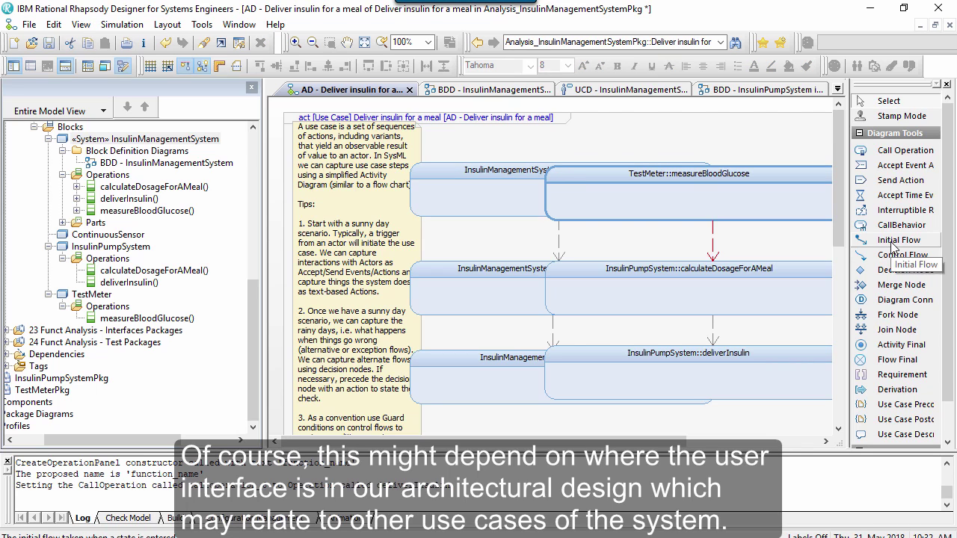
pyautogui.click(710, 165)
pyautogui.click(550, 215)
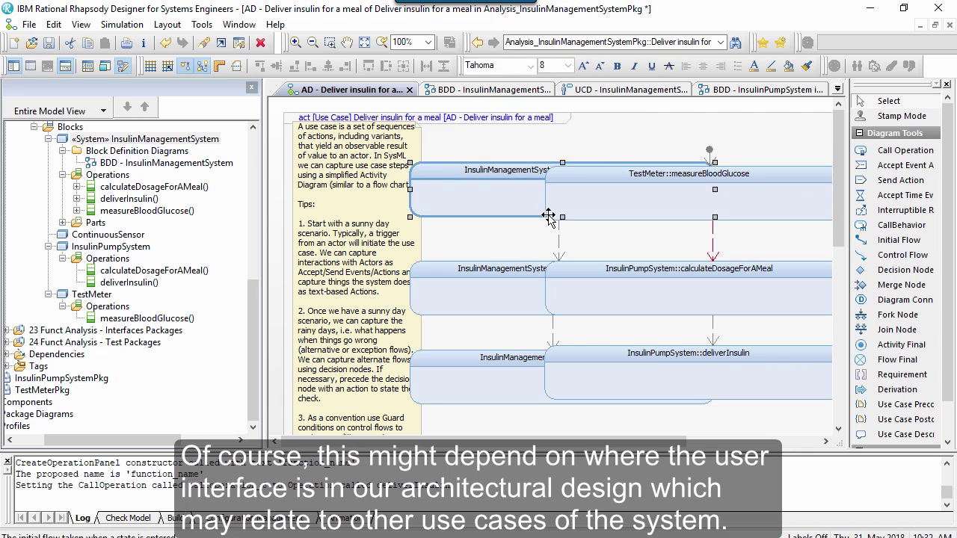
# - Delete the old InsulinManagementSystem actions from the activity diagram
pyautogui.click(552, 292)
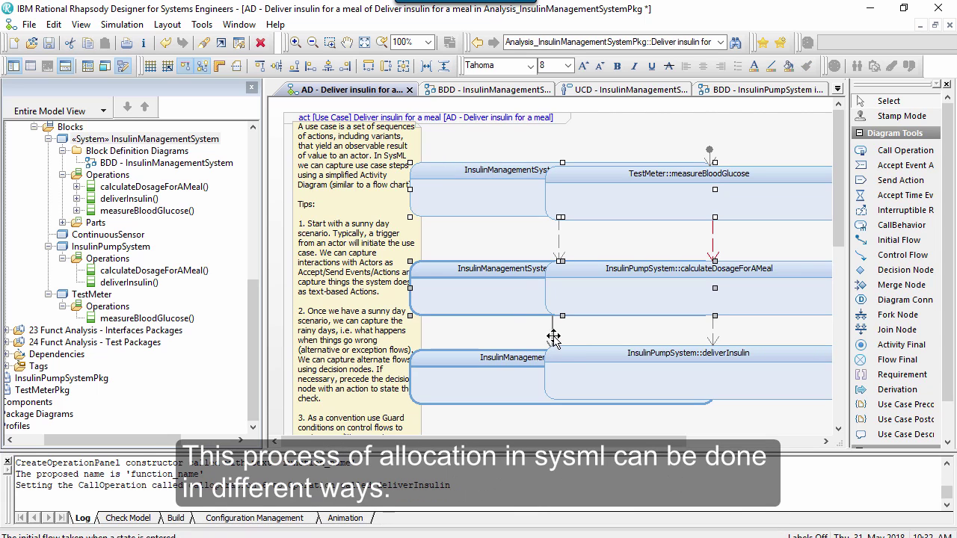
pyautogui.click(497, 376)
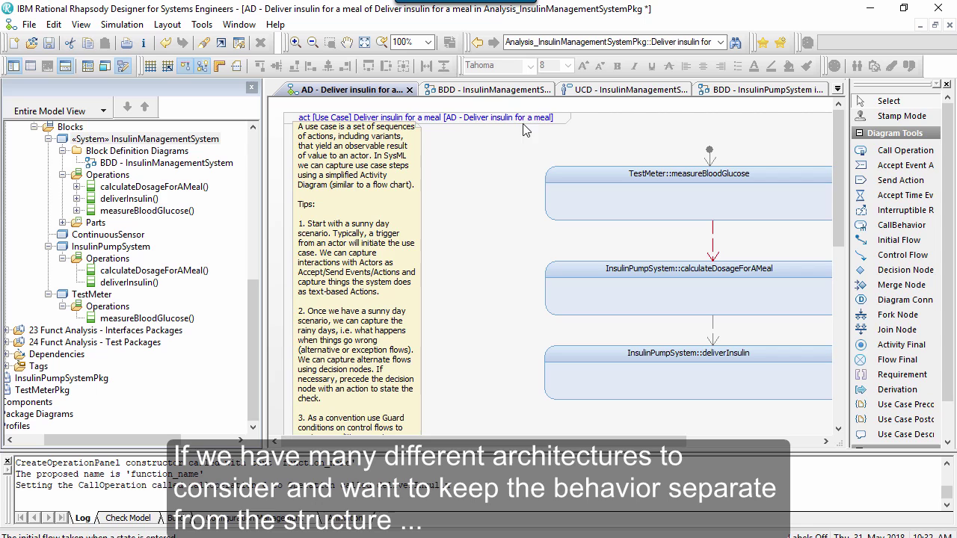
pyautogui.click(250, 298)
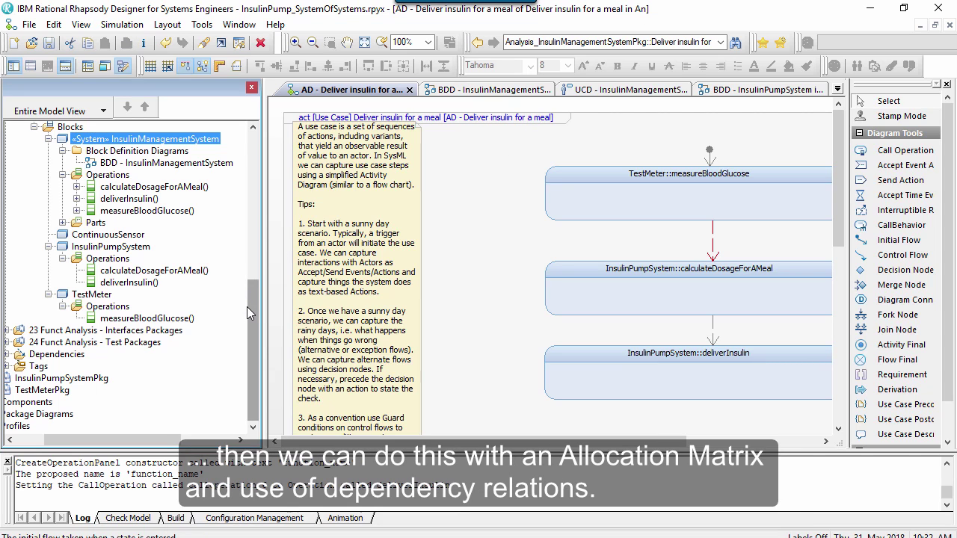
pyautogui.moveTo(543, 441); pyautogui.dragTo(639, 461)
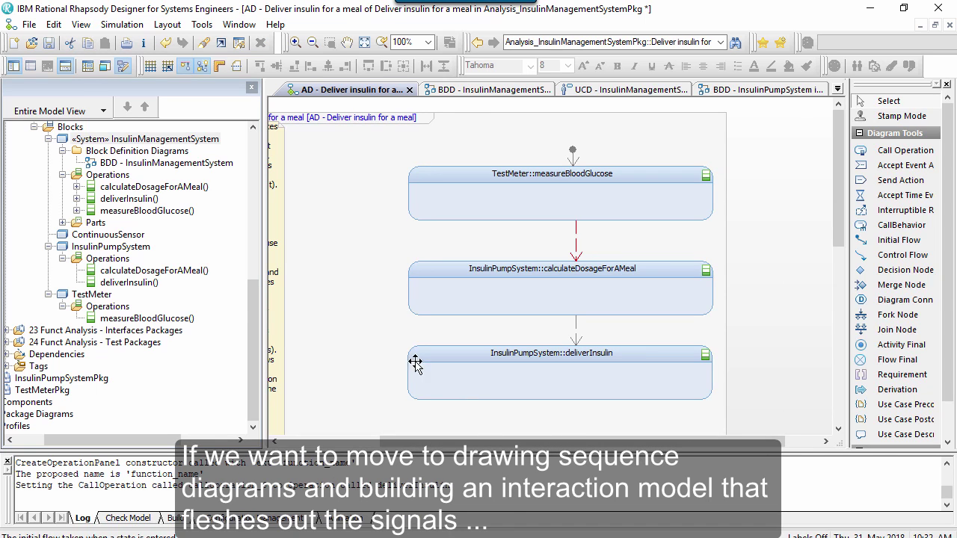
# - Create sequence diagram sequencediagram_6 in Blocks_InsulinManagementSystemPkg
pyautogui.scroll(2, 118, 196)
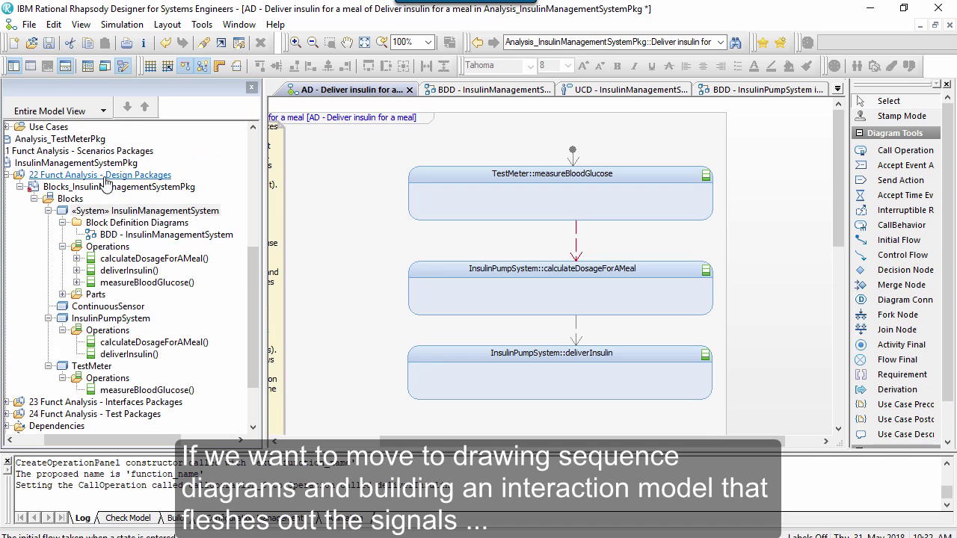
pyautogui.rightClick(89, 192)
pyautogui.moveTo(277, 162)
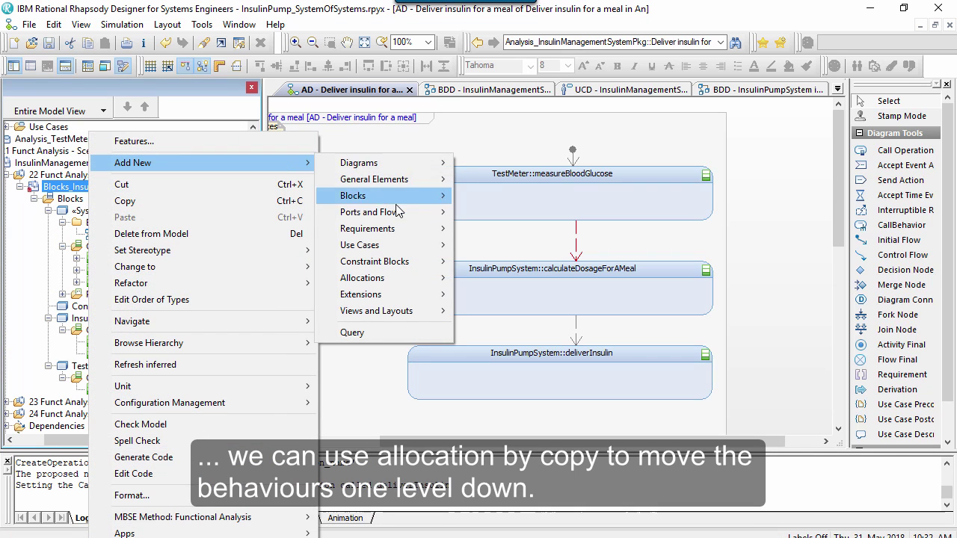
pyautogui.moveTo(441, 163)
pyautogui.click(513, 269)
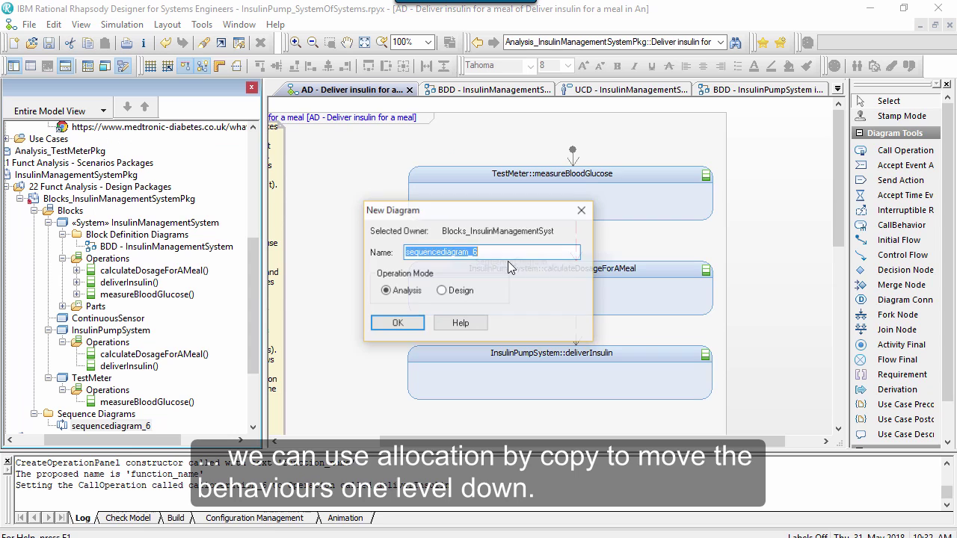
pyautogui.click(395, 322)
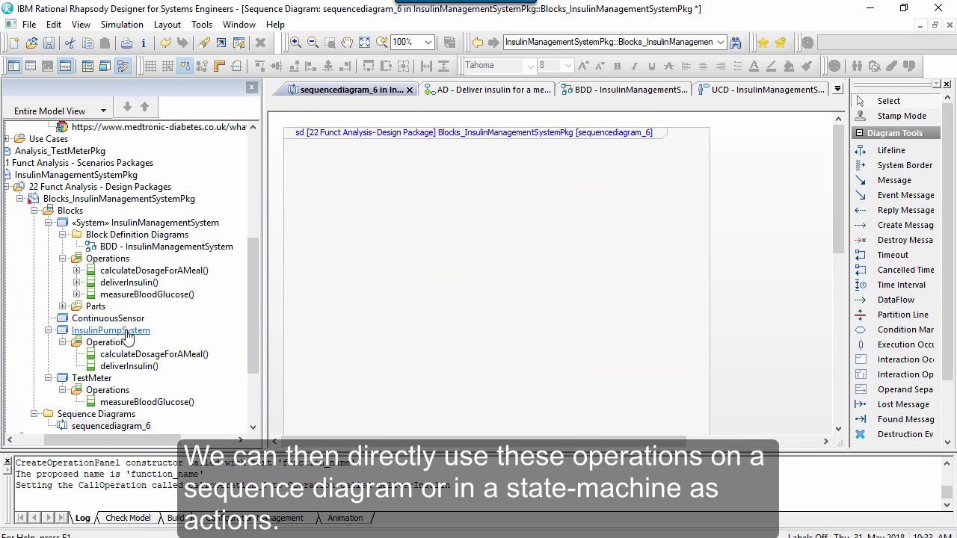
# - Add an InsulinPumpSystem lifeline with a deliverInsulin() self message, then close the diagram
pyautogui.moveTo(127, 334); pyautogui.dragTo(451, 296)
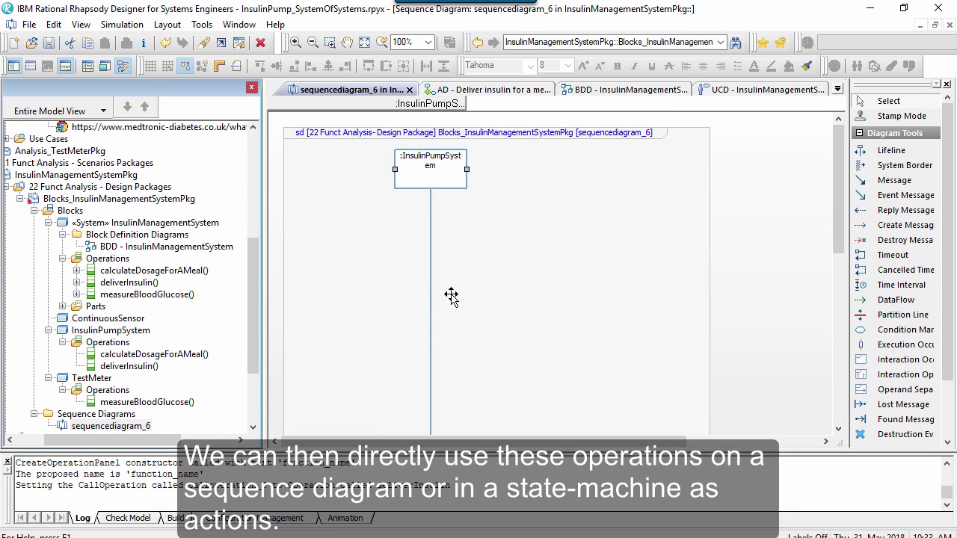
pyautogui.click(890, 181)
pyautogui.click(432, 231)
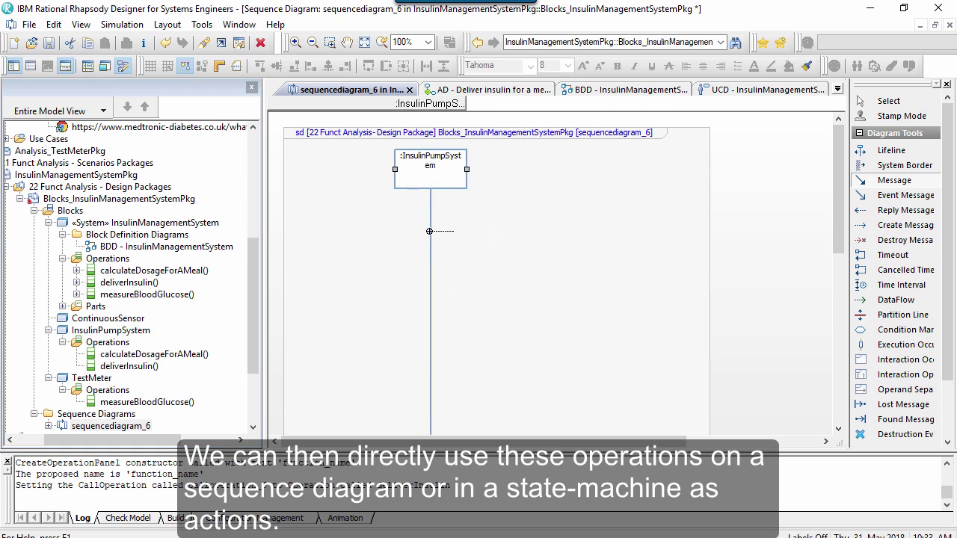
pyautogui.click(430, 253)
pyautogui.hotkey('ctrl', 'space')
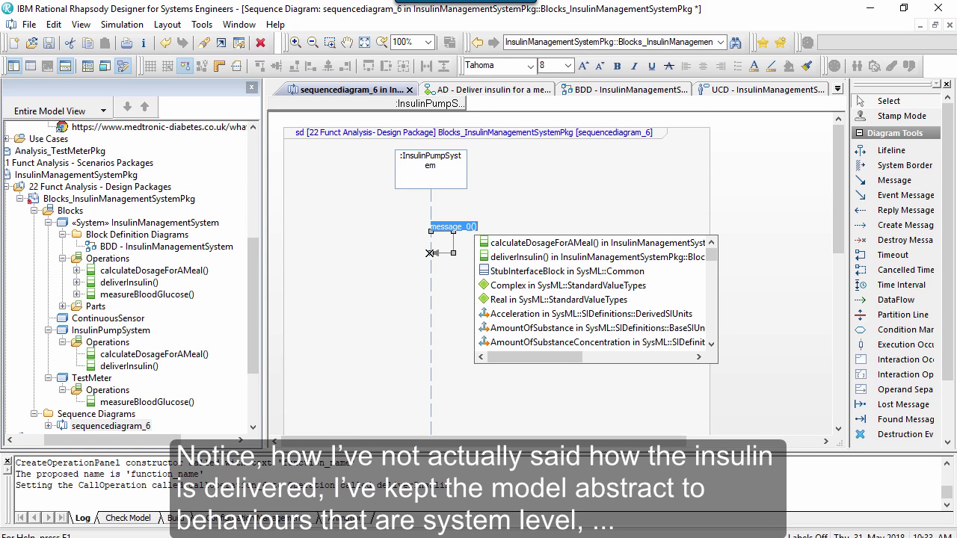
pyautogui.doubleClick(543, 258)
pyautogui.click(380, 205)
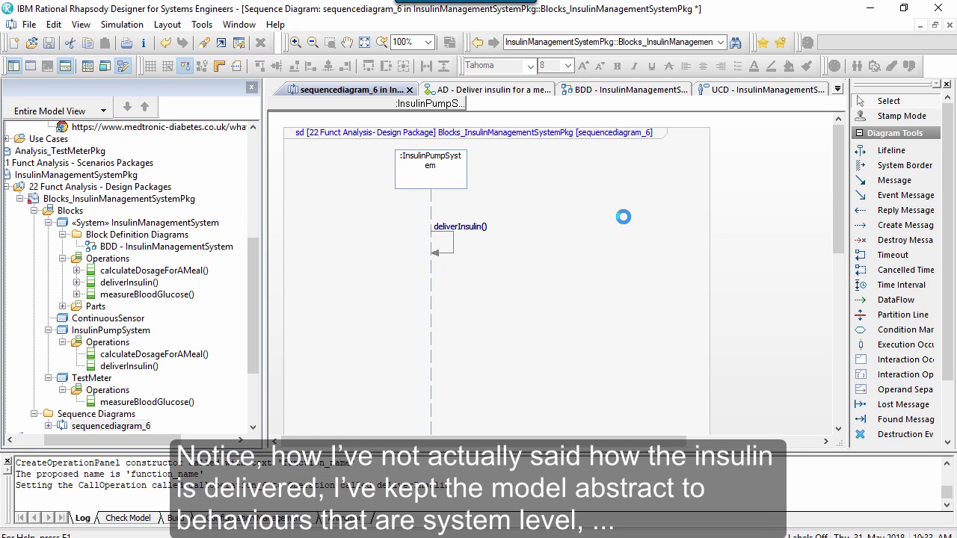
pyautogui.click(410, 89)
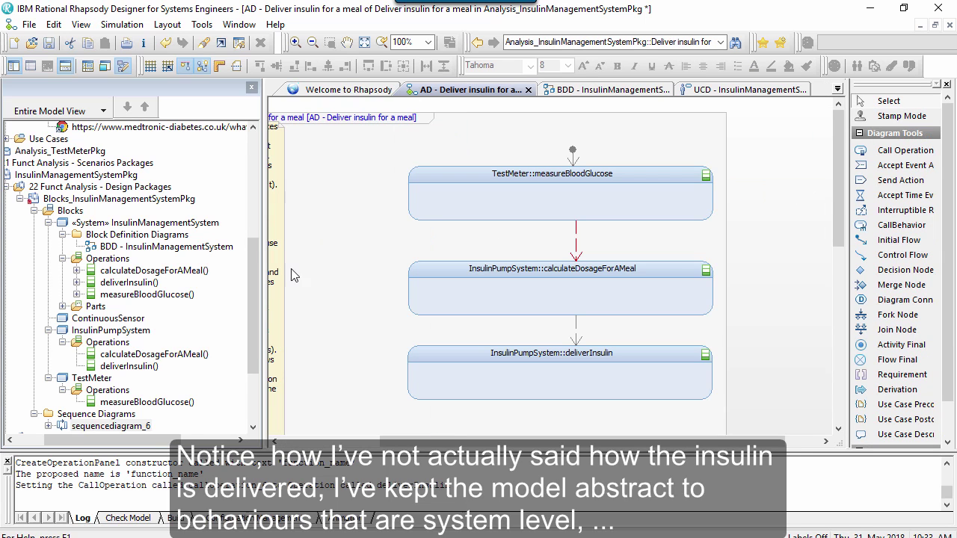
# - Collapse Blocks_InsulinManagementSystemPkg and switch to UCD - InsulinPumpSystem via the open-windows list
pyautogui.moveTo(255, 340); pyautogui.dragTo(257, 367)
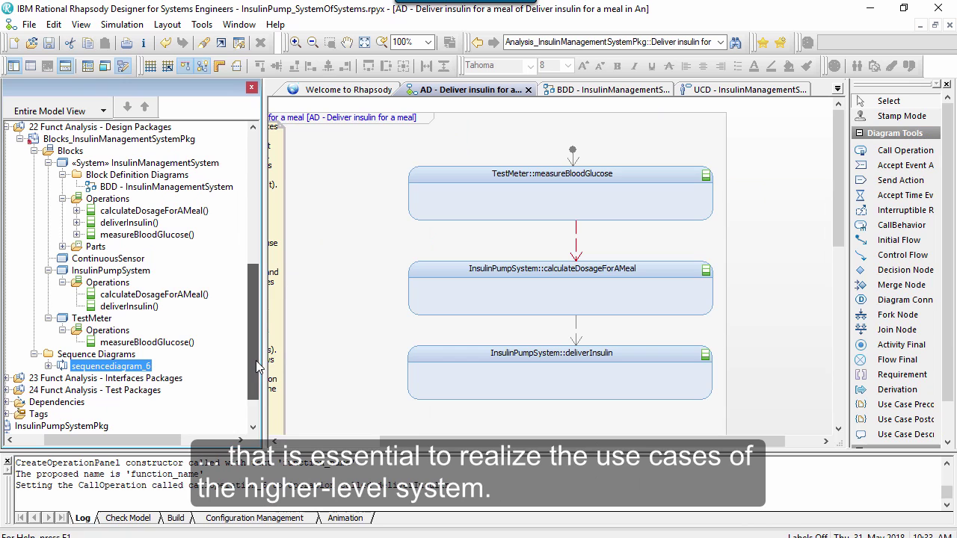
pyautogui.click(19, 139)
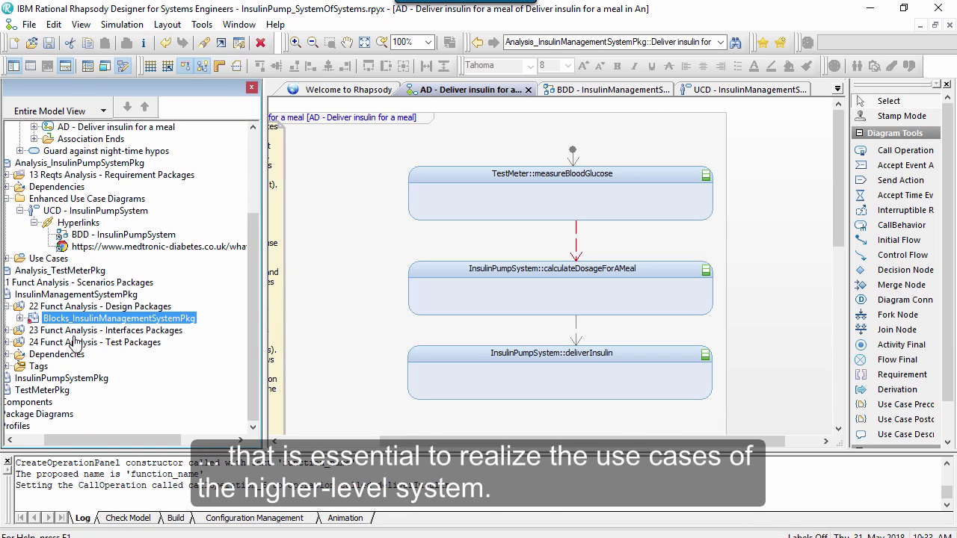
pyautogui.moveTo(122, 439); pyautogui.dragTo(78, 440)
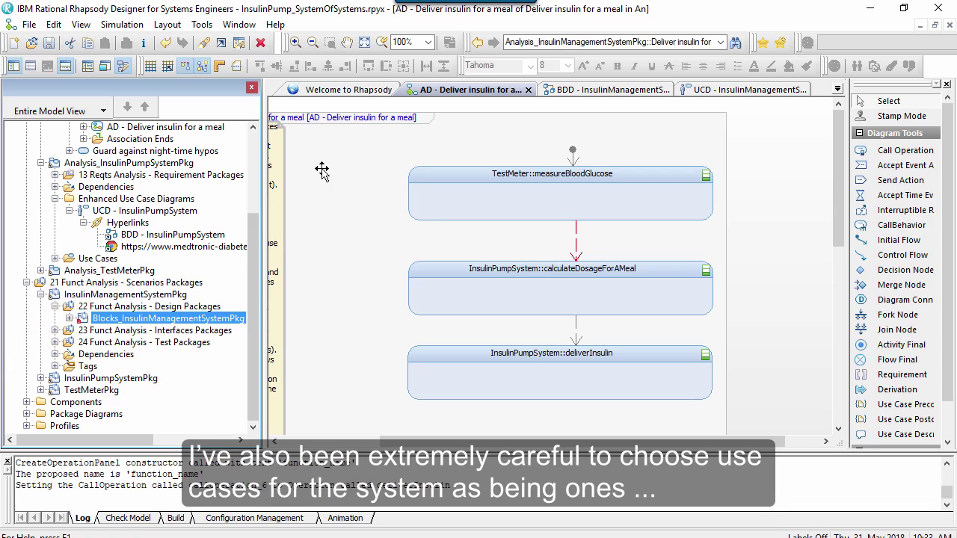
pyautogui.click(744, 89)
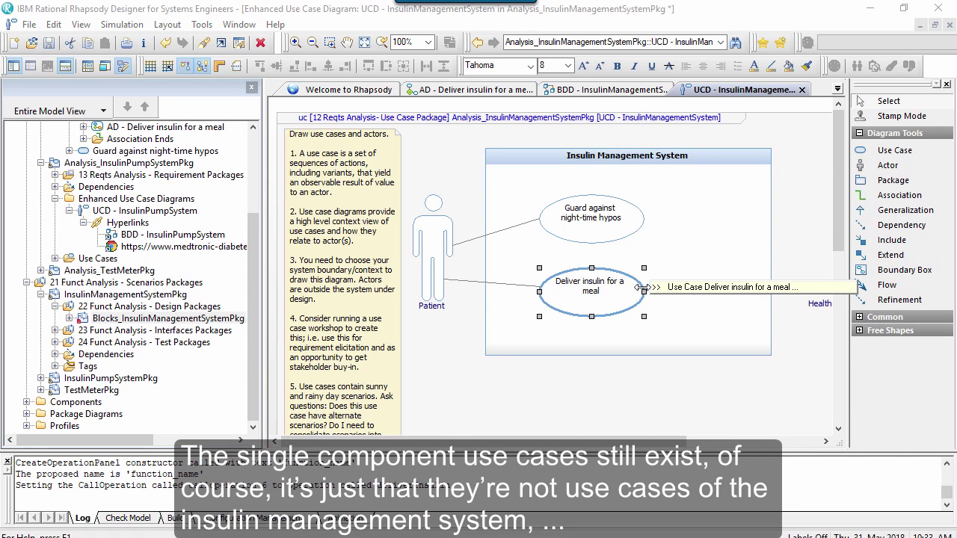
pyautogui.click(839, 89)
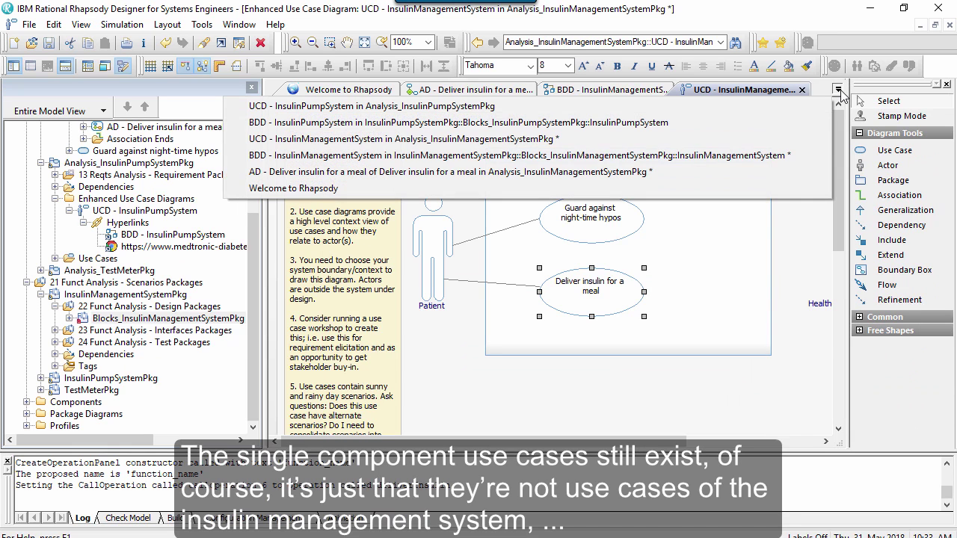
pyautogui.click(649, 106)
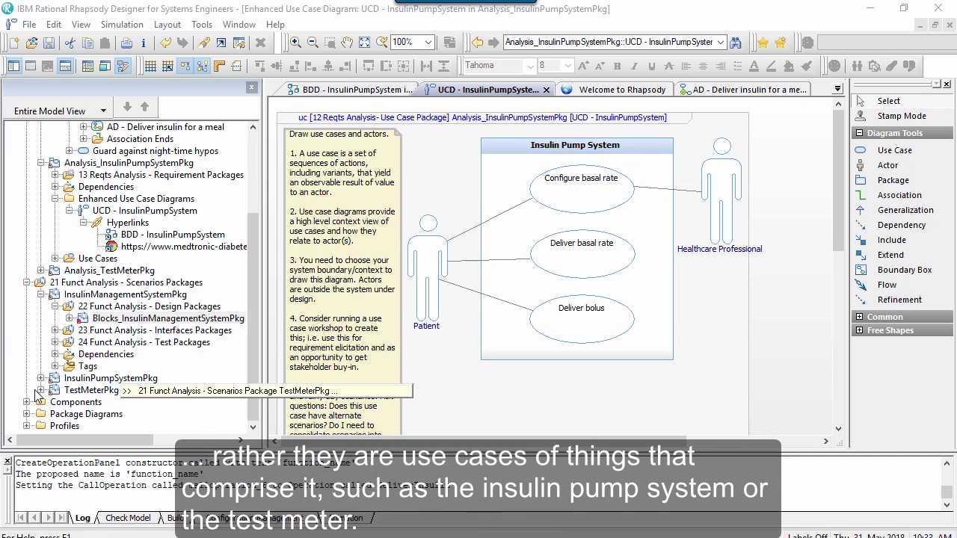
pyautogui.scroll(5, 246, 362)
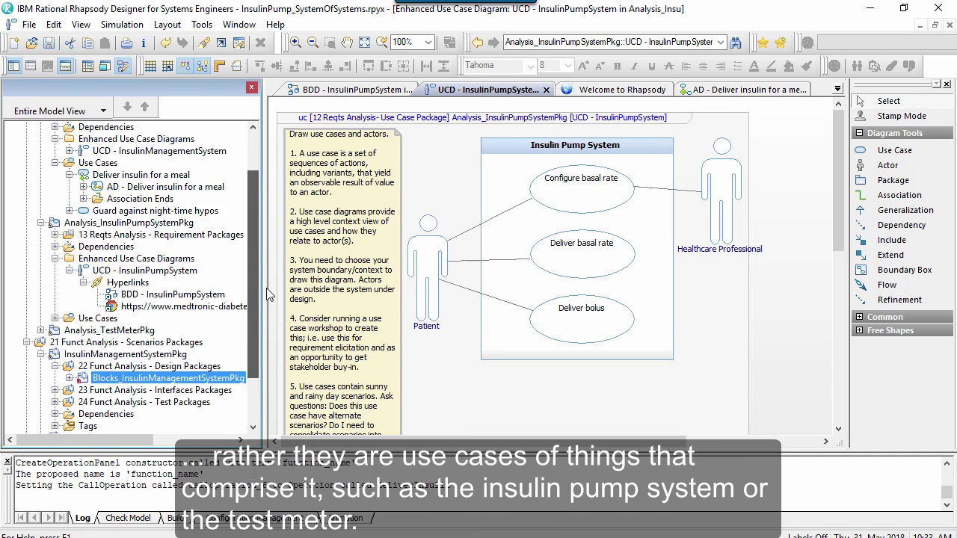
# - Expand 12 Reqts Analysis > Analysis_TestMeterPkg and open UCD - Analysis_TestMeterPkg
pyautogui.click(26, 150)
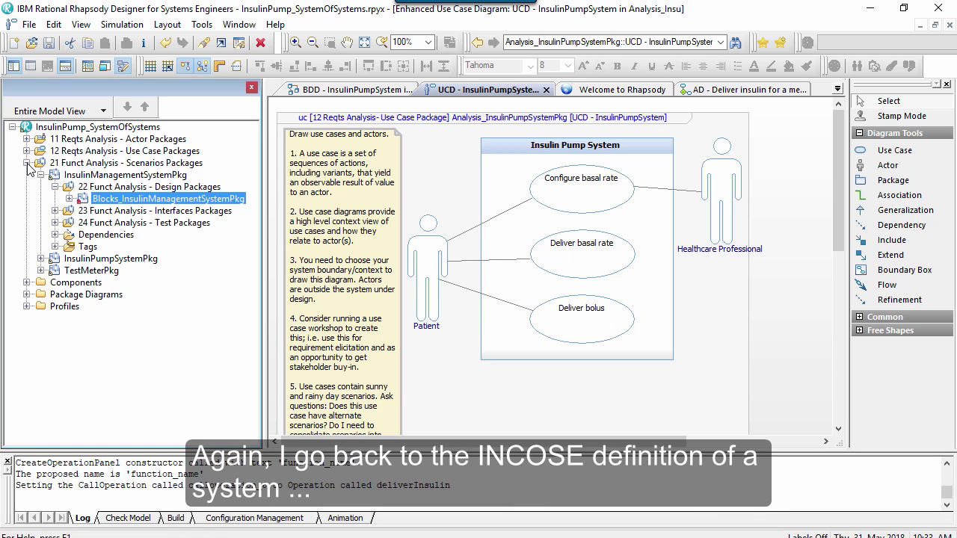
pyautogui.click(26, 163)
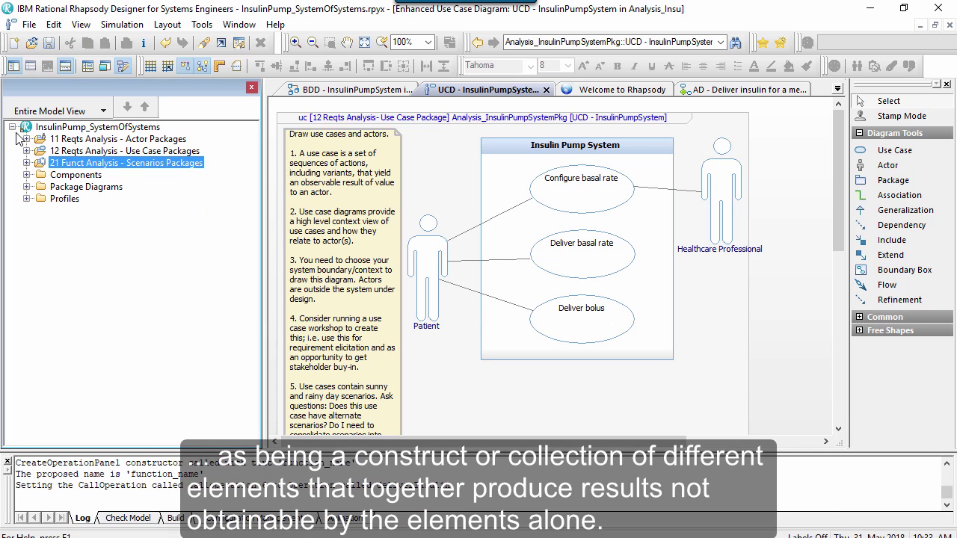
pyautogui.click(27, 152)
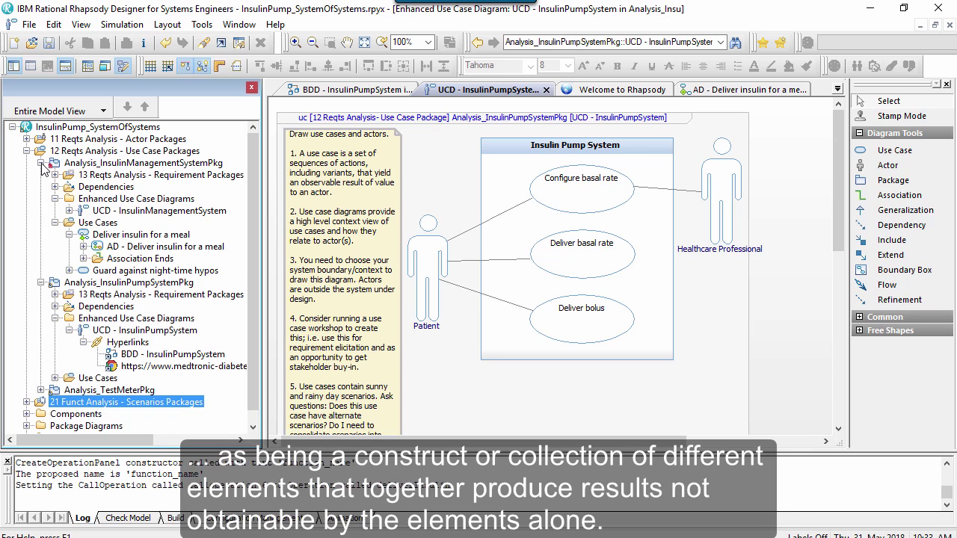
pyautogui.click(41, 163)
pyautogui.click(41, 175)
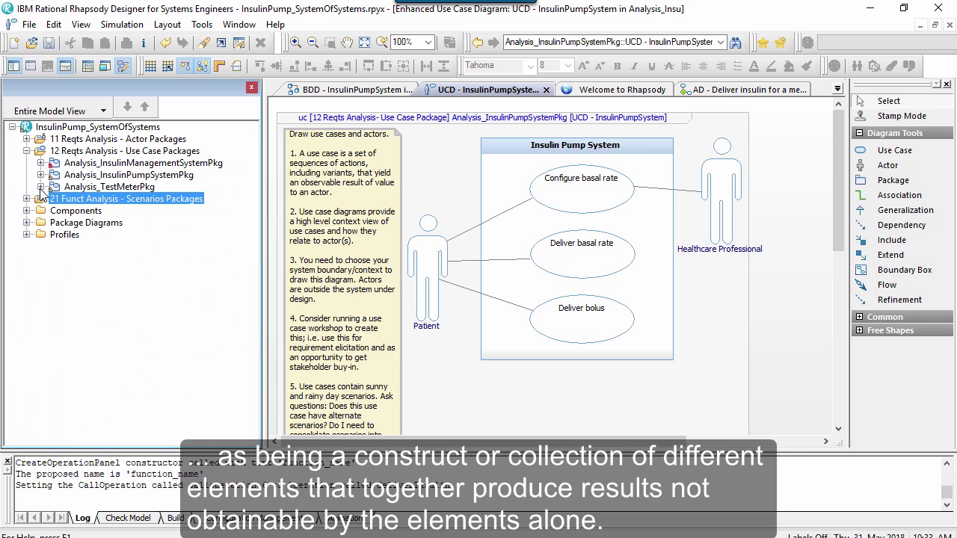
pyautogui.click(42, 187)
pyautogui.click(54, 223)
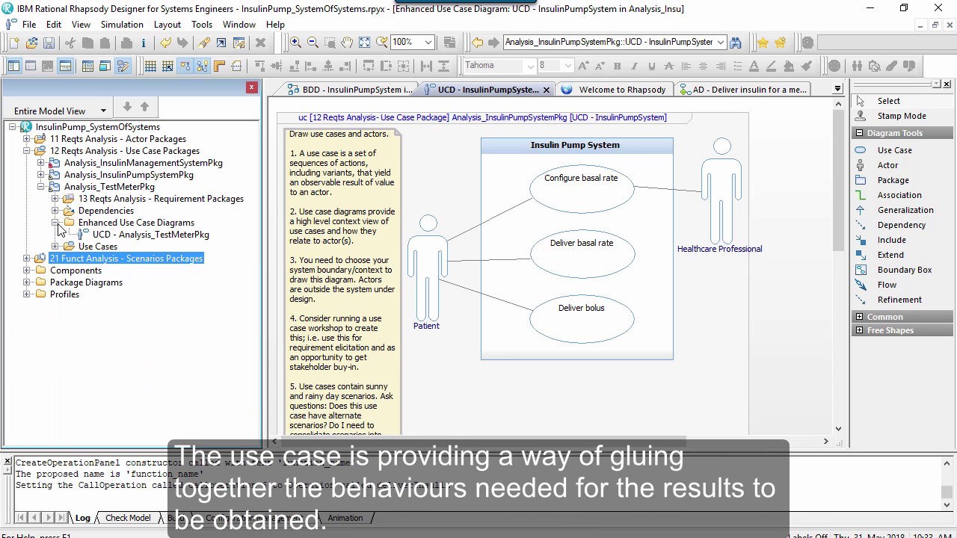
pyautogui.doubleClick(133, 239)
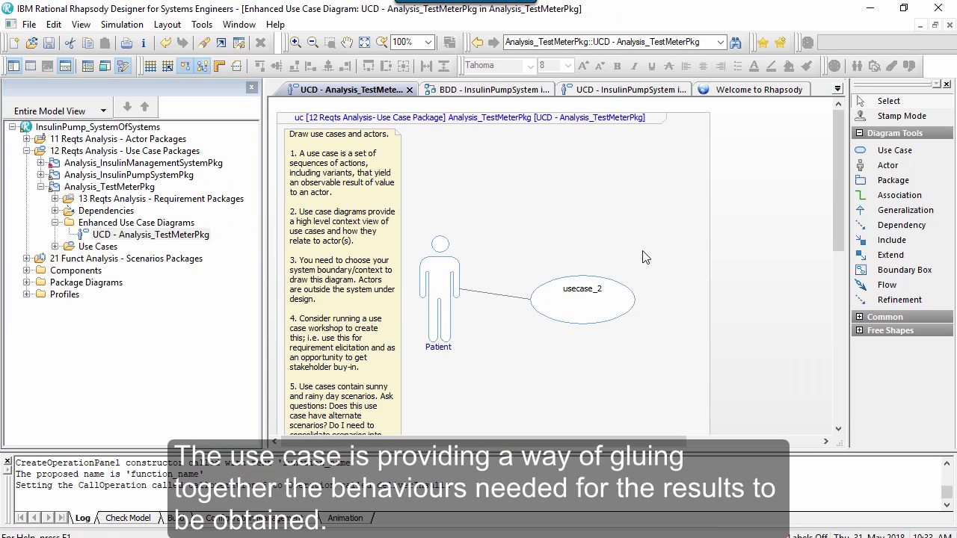
pyautogui.click(55, 247)
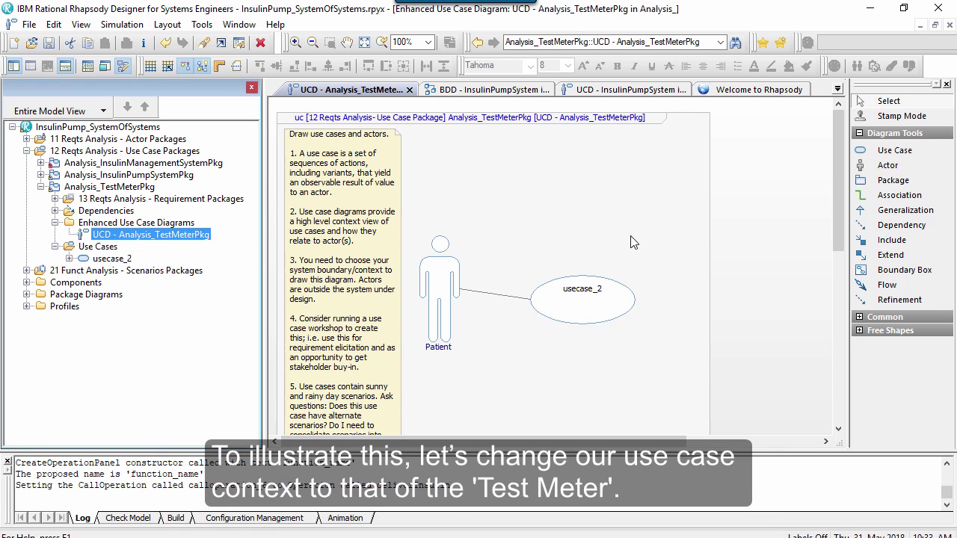
# - Draw a boundary box named TestMeter around usecase_2
pyautogui.click(901, 270)
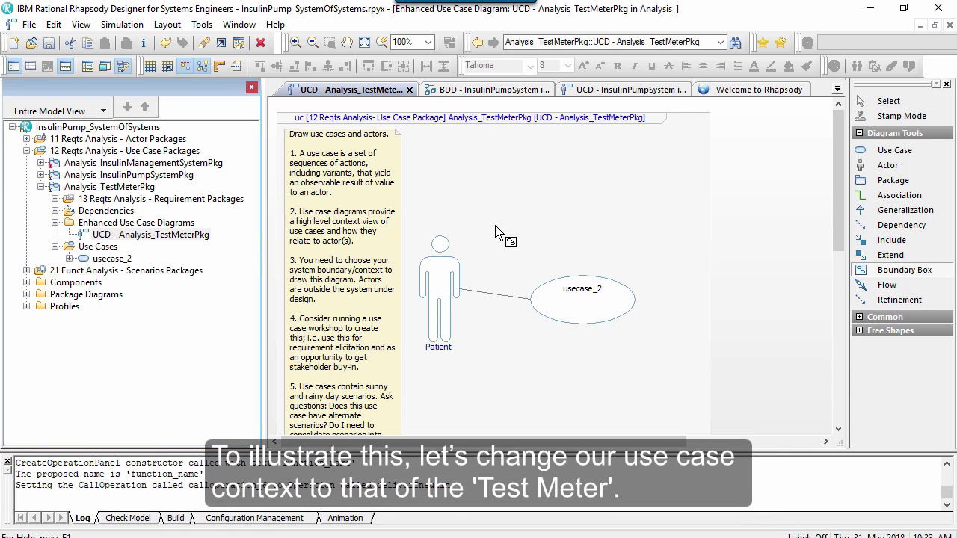
pyautogui.moveTo(495, 225); pyautogui.dragTo(686, 382)
pyautogui.write('T')
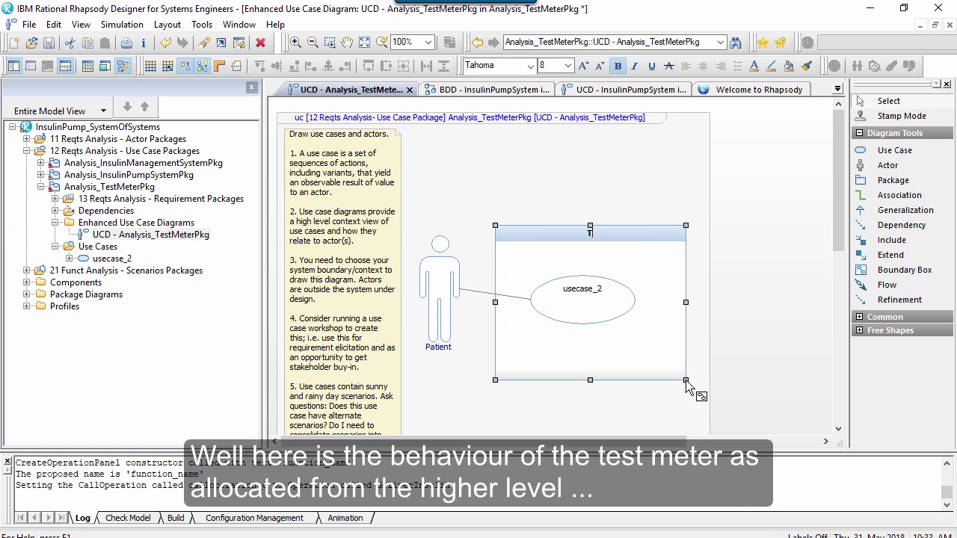
pyautogui.write('estMeter')
pyautogui.click(687, 180)
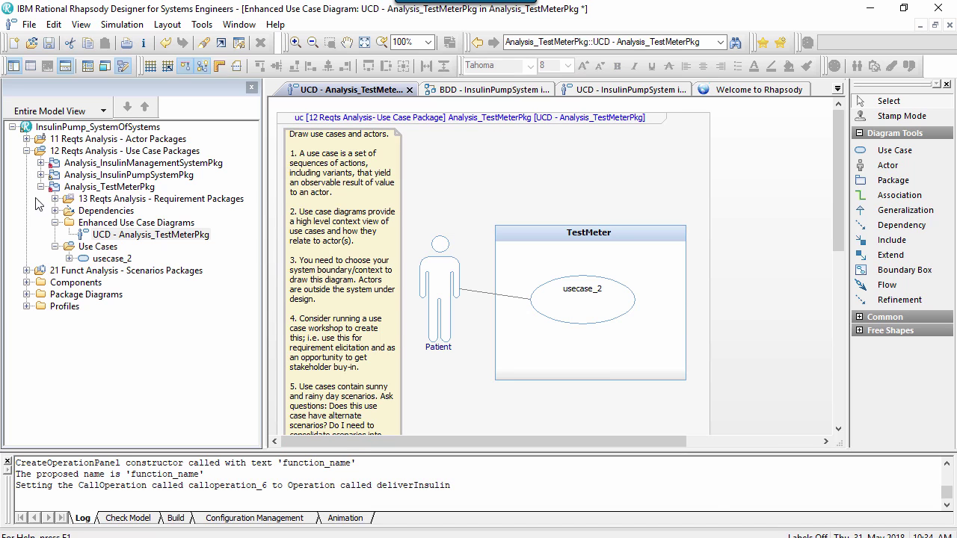
# - Place TestMeter's measureBloodGlucose operation above the boundary
pyautogui.click(27, 270)
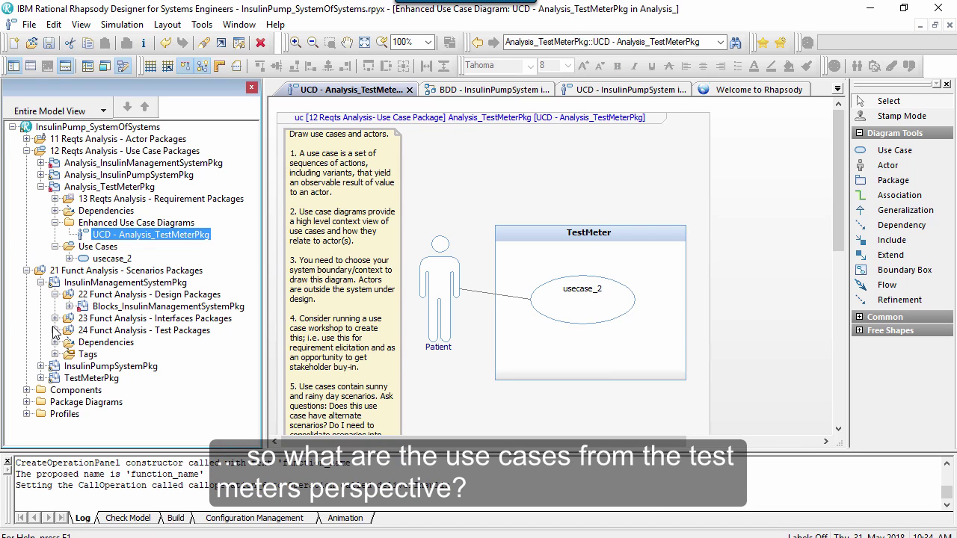
pyautogui.click(68, 306)
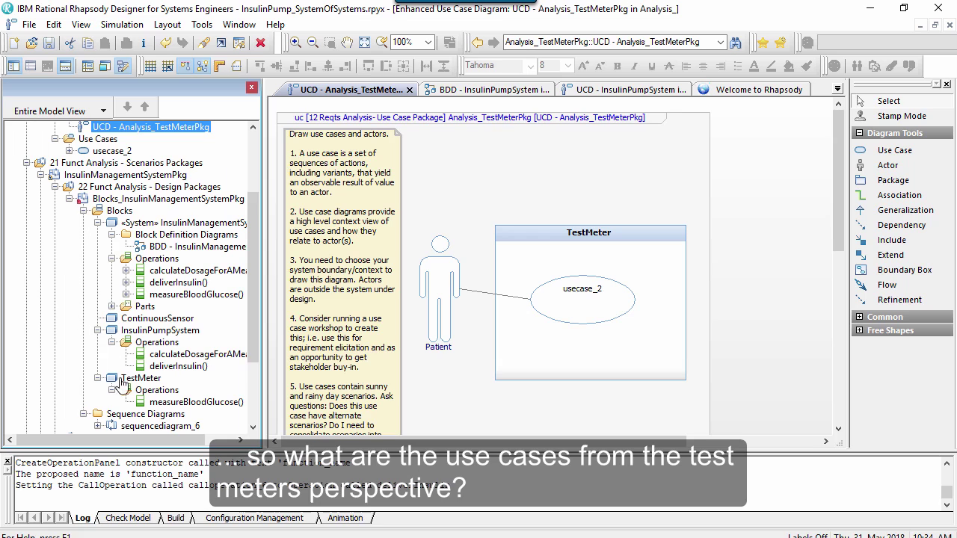
pyautogui.moveTo(161, 405); pyautogui.dragTo(490, 174)
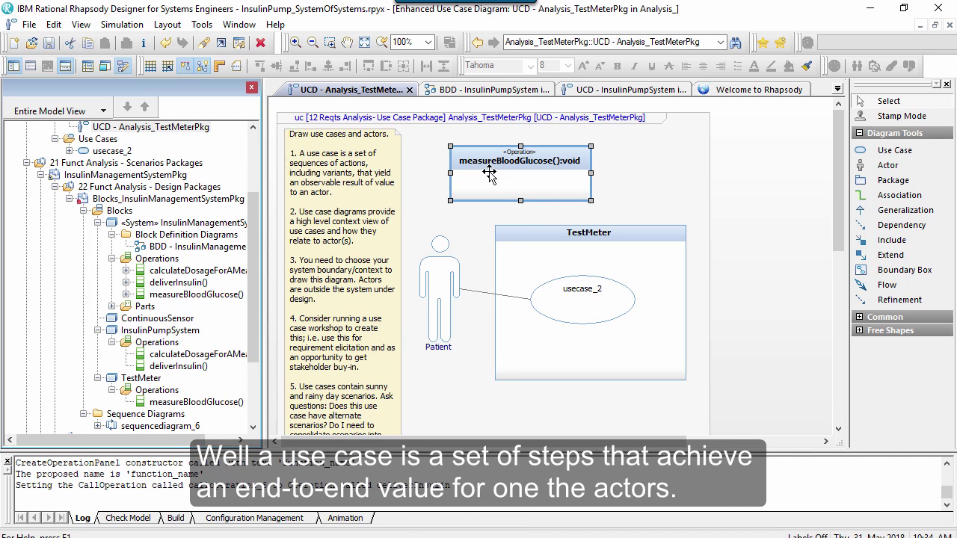
# - Rename usecase_2 to 'Measure blood glucose'
pyautogui.click(572, 289)
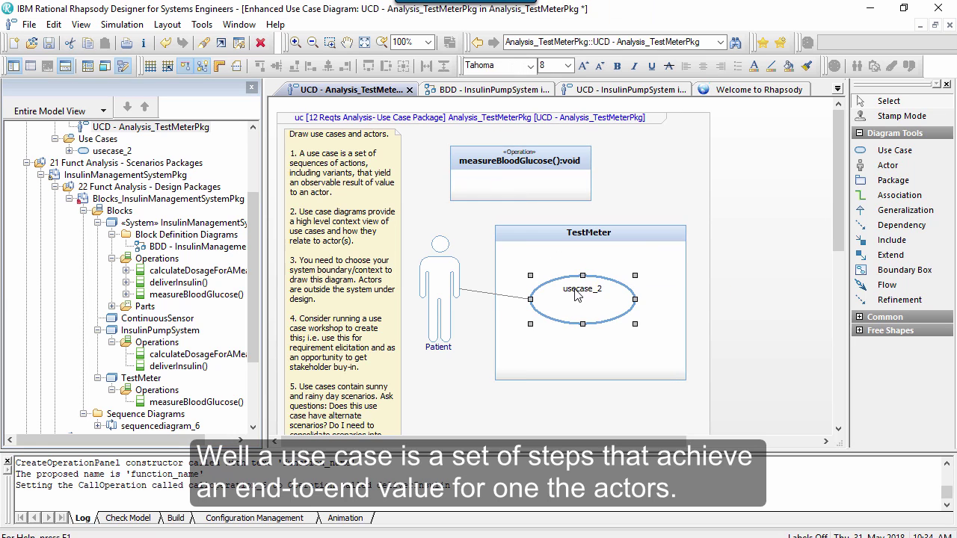
pyautogui.click(572, 289)
pyautogui.write('Measure')
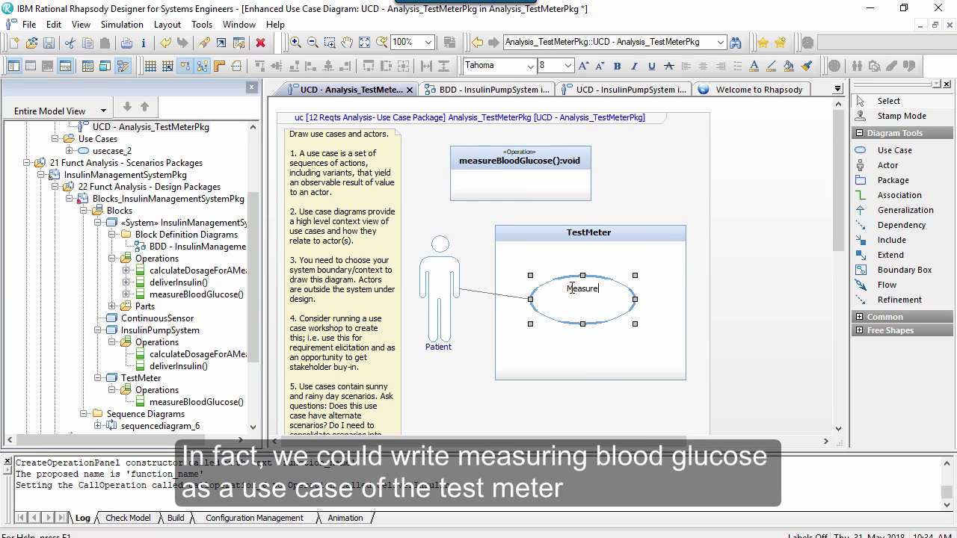
pyautogui.write(' blood glucose')
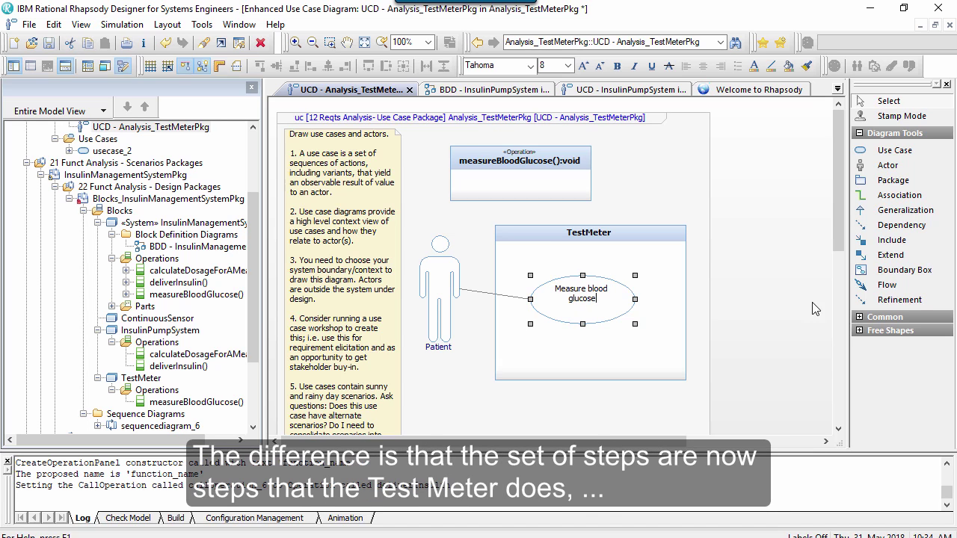
pyautogui.click(776, 296)
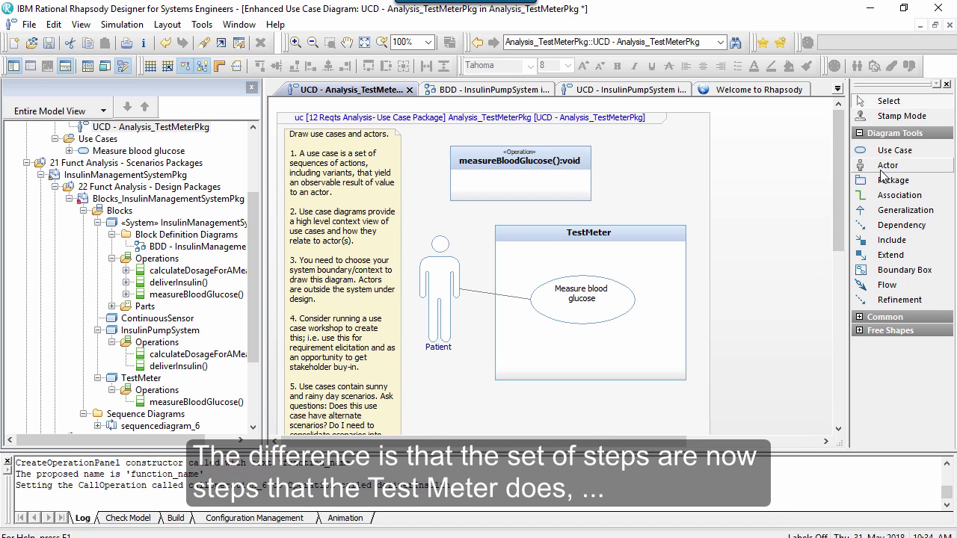
# - Add an 'Insulin Pump system' actor right of the TestMeter boundary
pyautogui.click(881, 172)
pyautogui.click(759, 296)
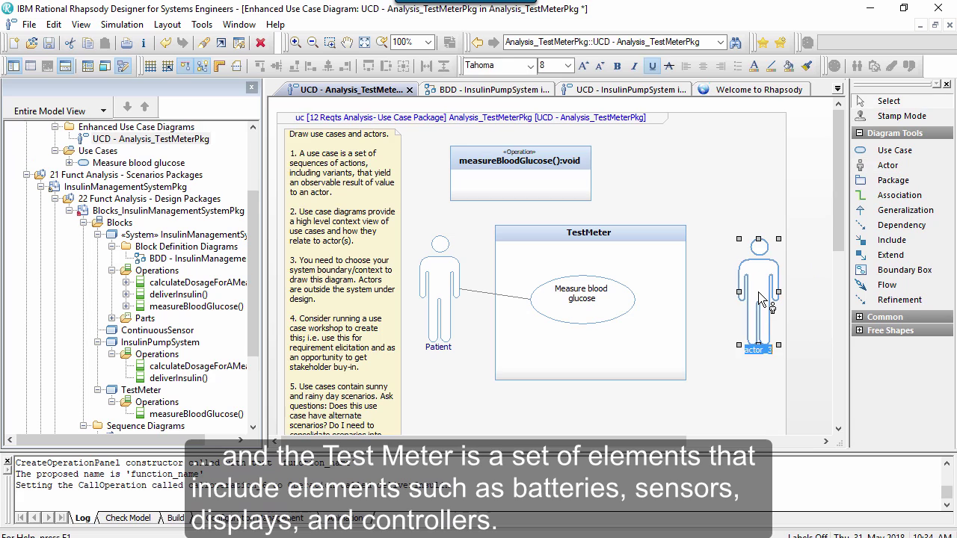
pyautogui.write('Insulin Pump system')
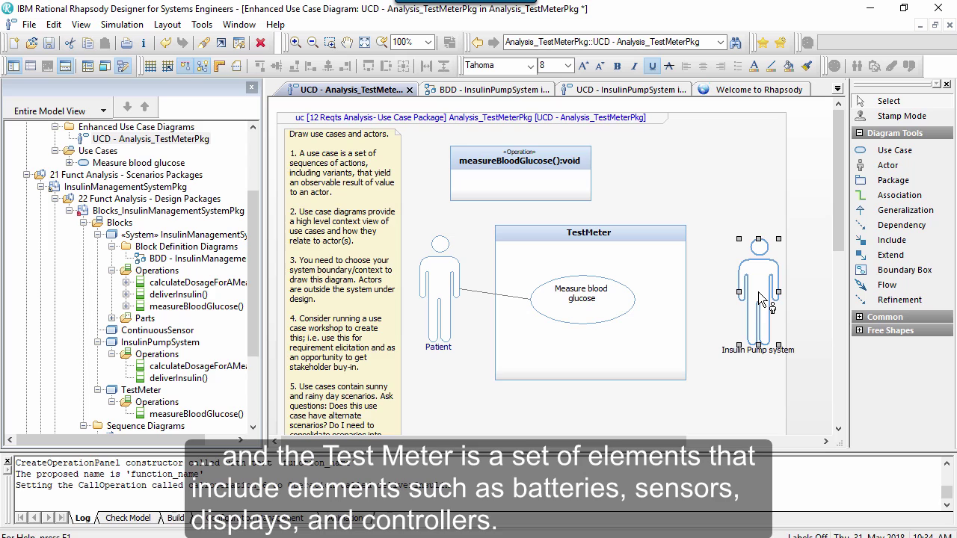
pyautogui.press('Return')
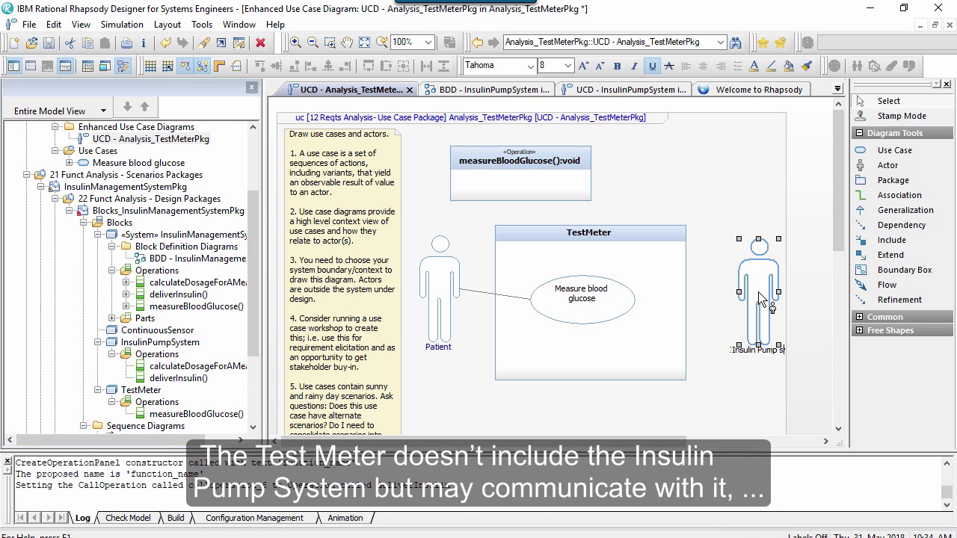
pyautogui.click(748, 258)
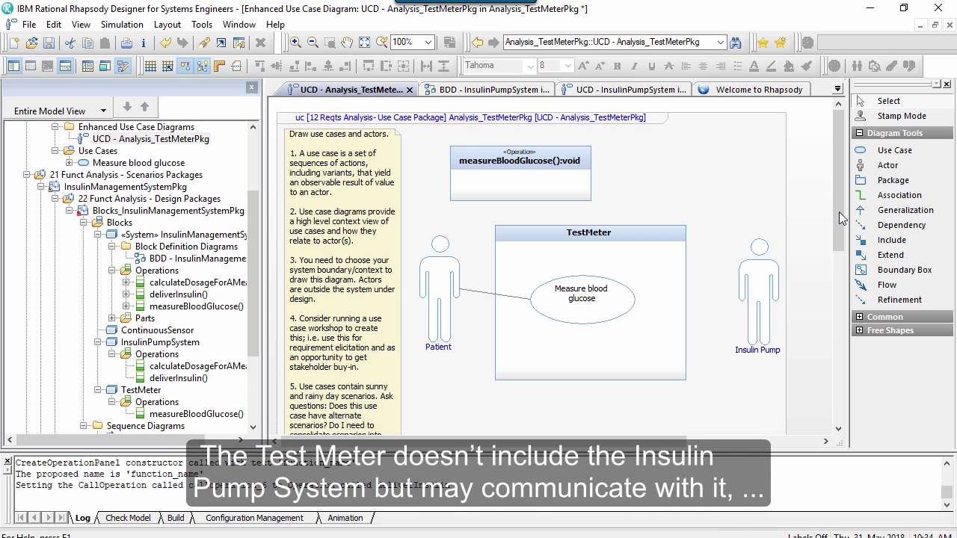
# - Associate Measure blood glucose with the Insulin Pump actor and enlarge the TestMeter boundary
pyautogui.click(900, 195)
pyautogui.click(627, 301)
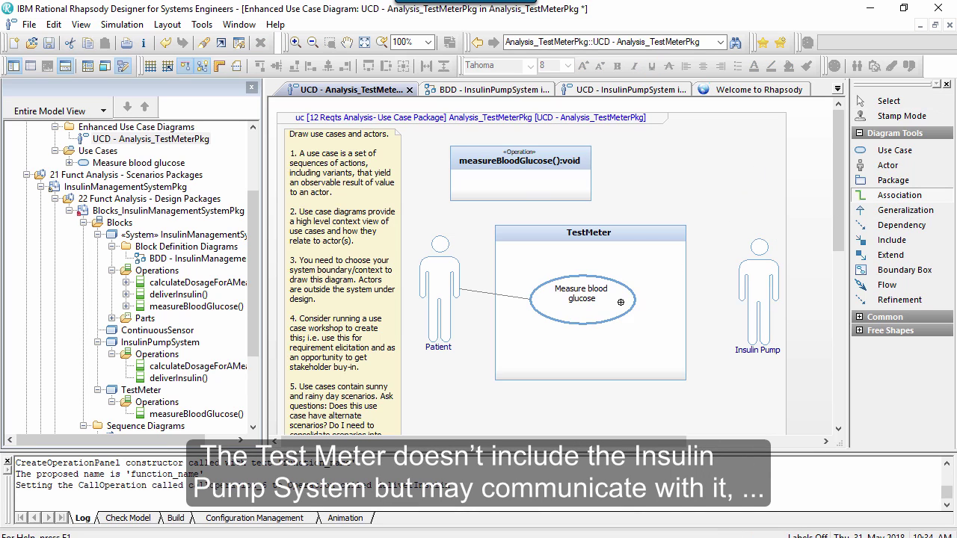
pyautogui.click(770, 285)
pyautogui.moveTo(759, 273); pyautogui.dragTo(756, 242)
pyautogui.click(665, 341)
pyautogui.moveTo(686, 380); pyautogui.dragTo(709, 427)
# - Draw a refinement from Measure blood glucose to the measureBloodGlucose operation
pyautogui.click(900, 300)
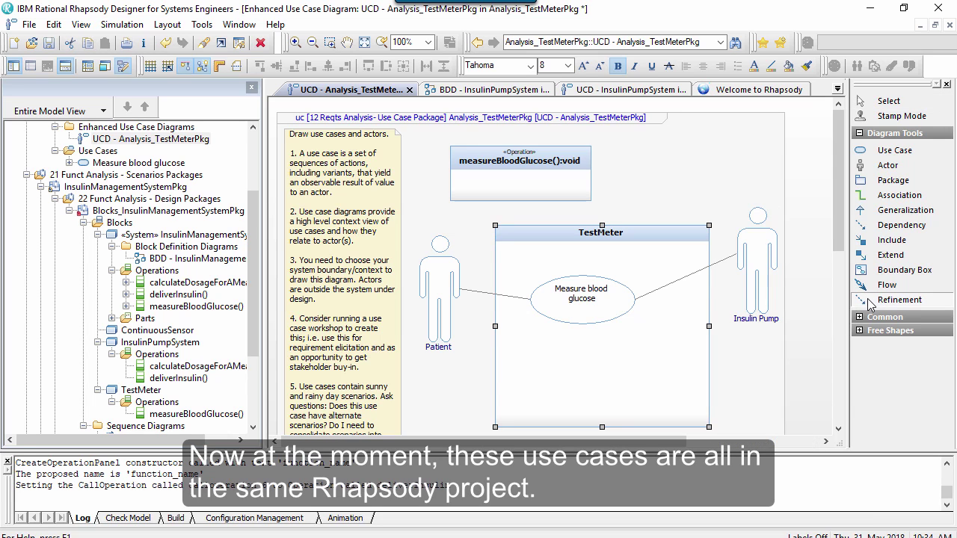
pyautogui.click(582, 291)
pyautogui.click(554, 198)
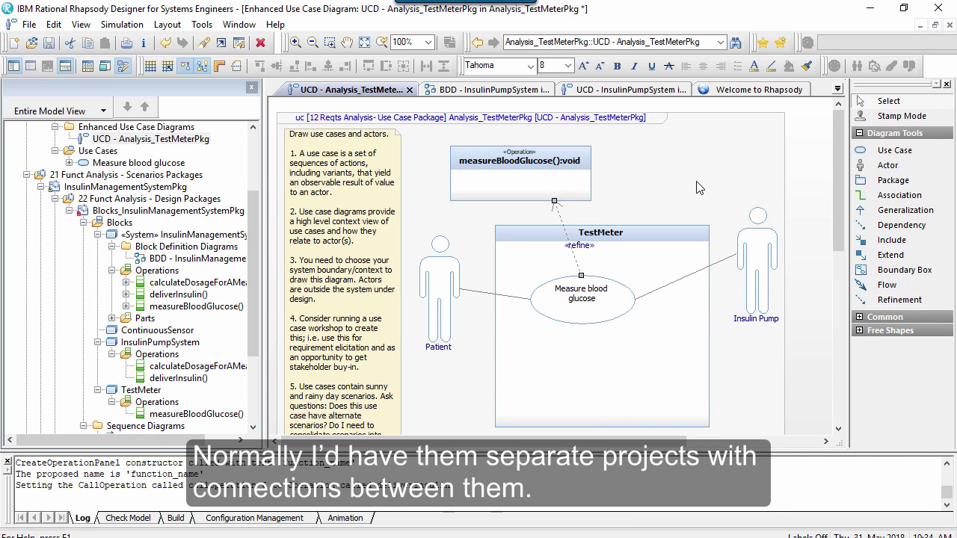
pyautogui.click(700, 188)
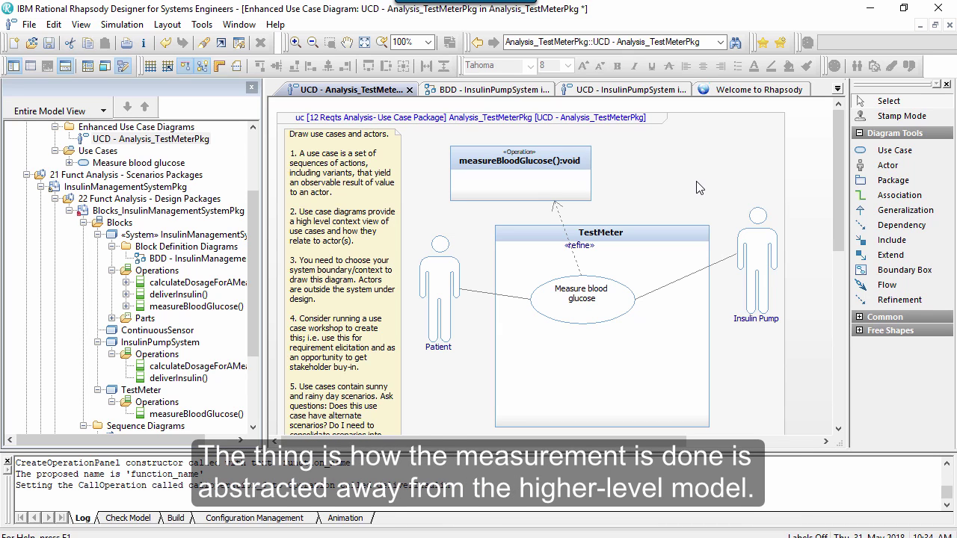
pyautogui.click(632, 295)
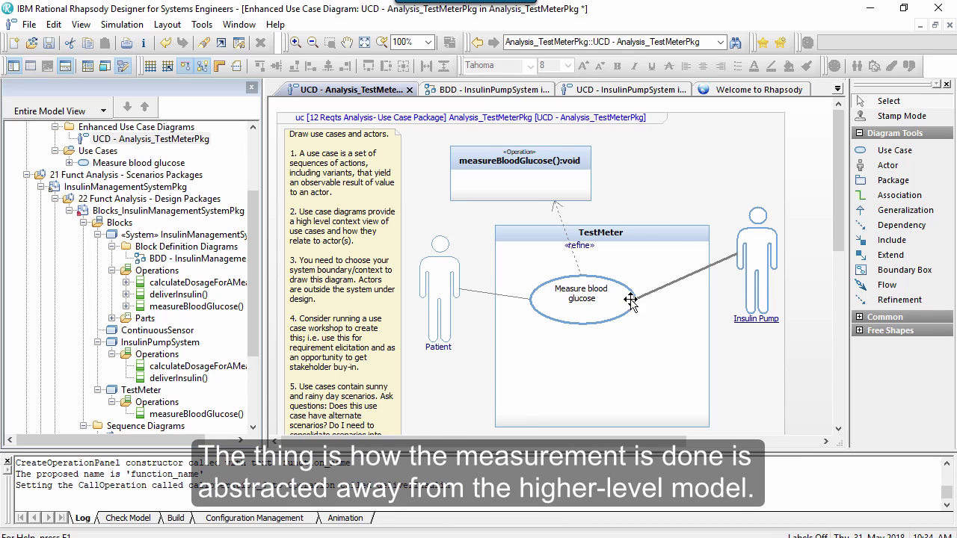
# - Create AD - Measure blood glucose with a detectStripInsertion call operation action
pyautogui.doubleClick(615, 294)
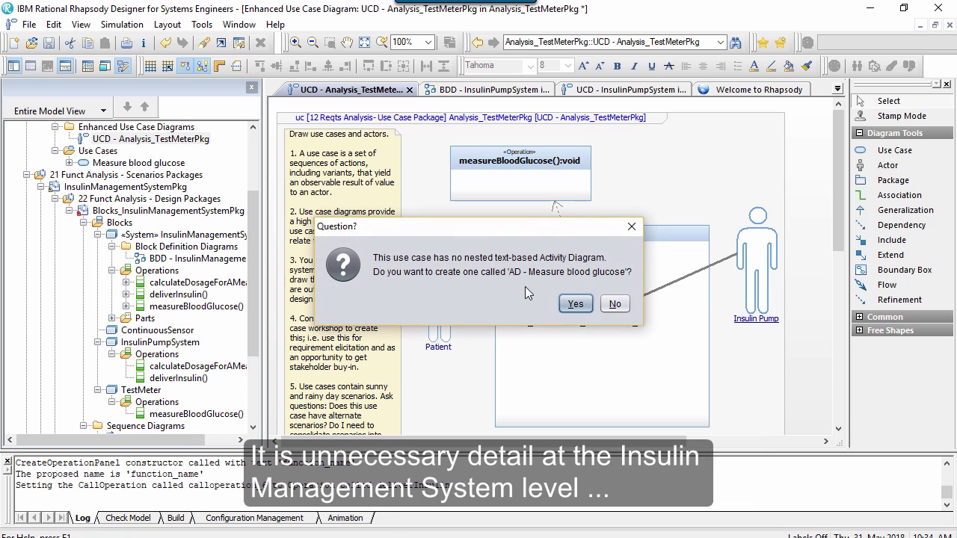
pyautogui.click(576, 303)
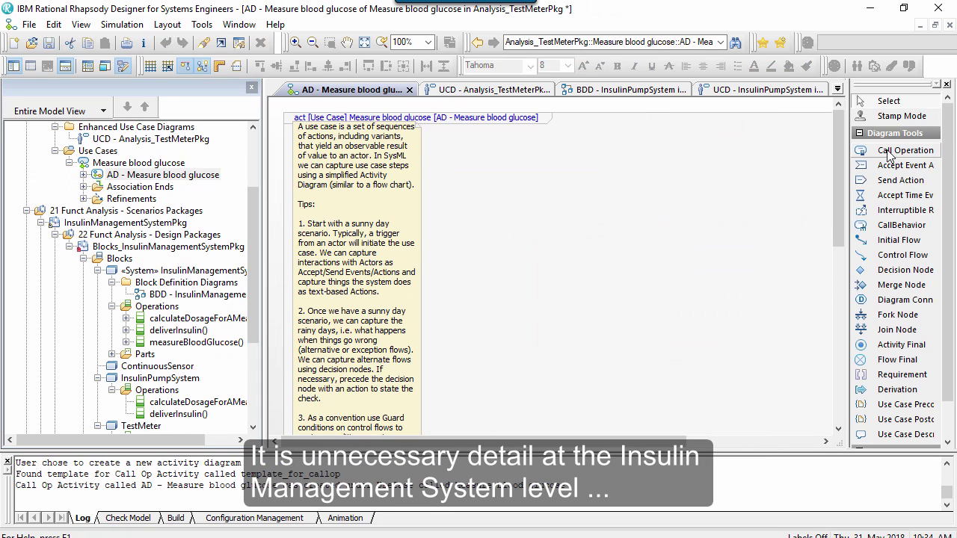
pyautogui.click(891, 151)
pyautogui.click(596, 200)
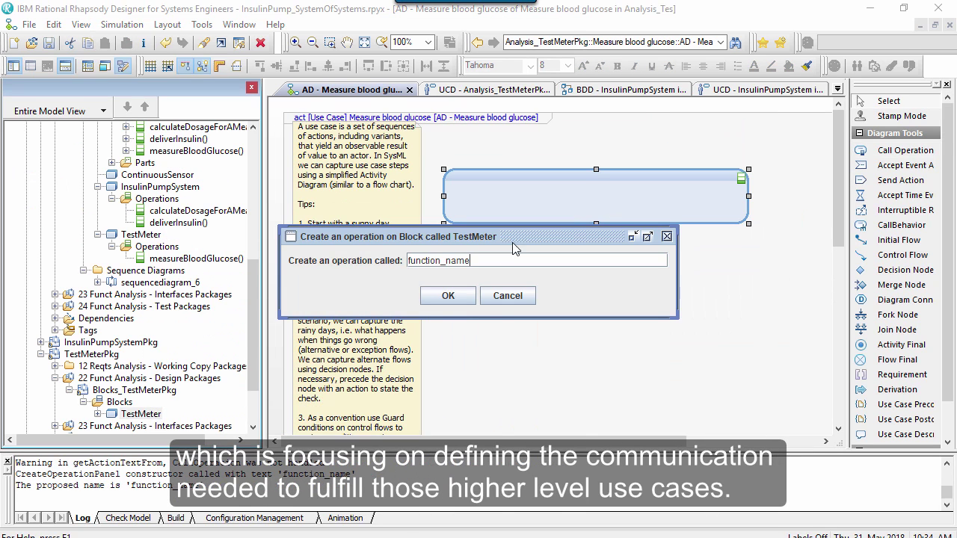
pyautogui.moveTo(472, 267); pyautogui.dragTo(374, 261)
pyautogui.write('detectSt')
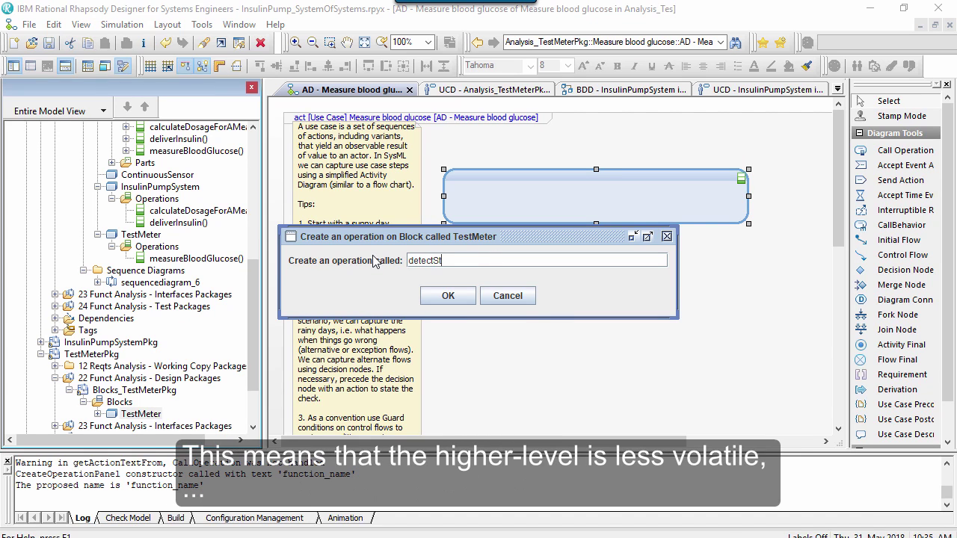
pyautogui.write('ripInsertion')
pyautogui.click(447, 299)
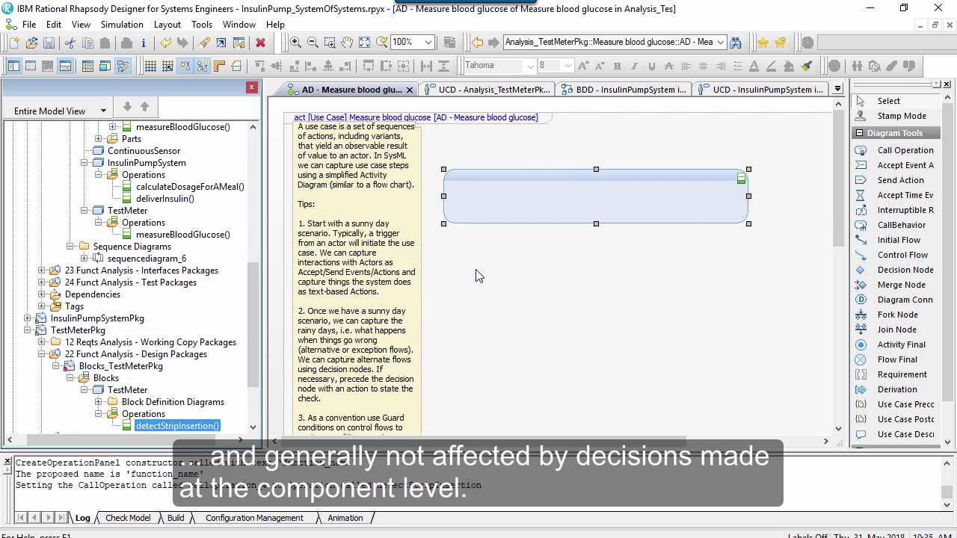
# - Add turnOnDisplay and detectBloodSample call operation actions below it
pyautogui.click(867, 155)
pyautogui.click(558, 278)
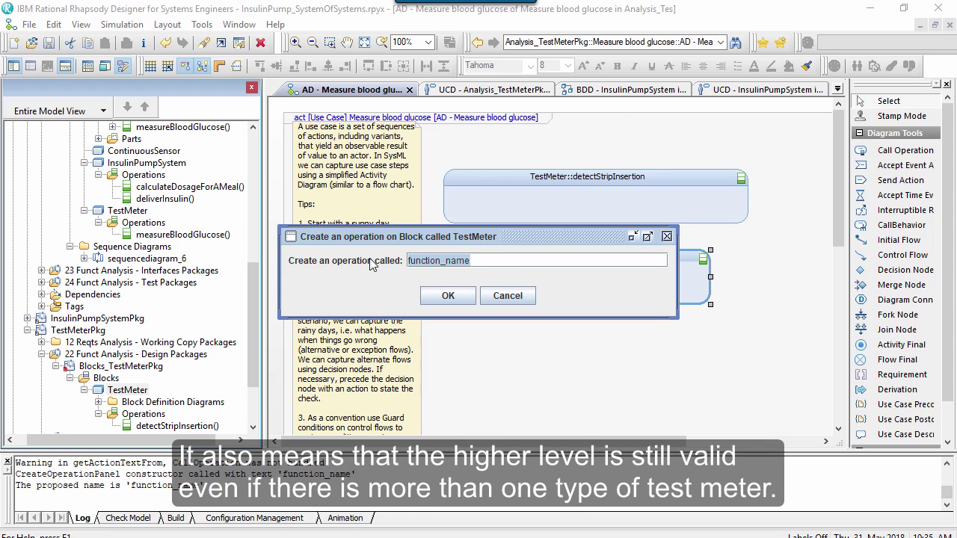
pyautogui.write('turnOn')
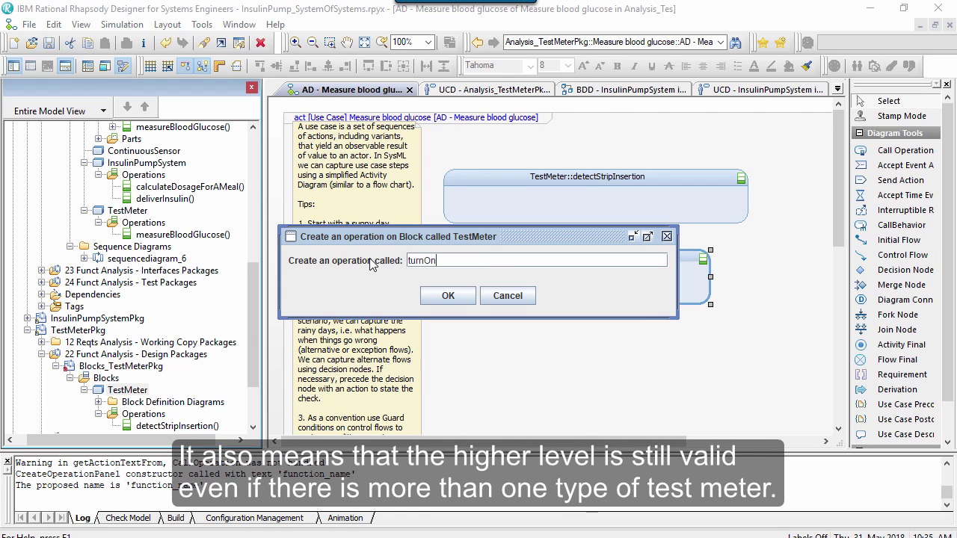
pyautogui.write('Display')
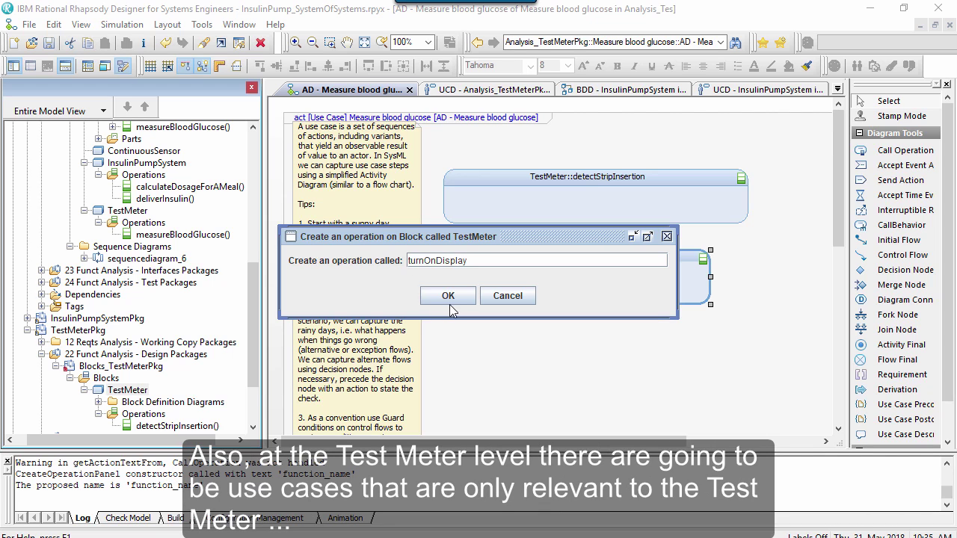
pyautogui.click(449, 296)
pyautogui.moveTo(646, 273); pyautogui.dragTo(674, 273)
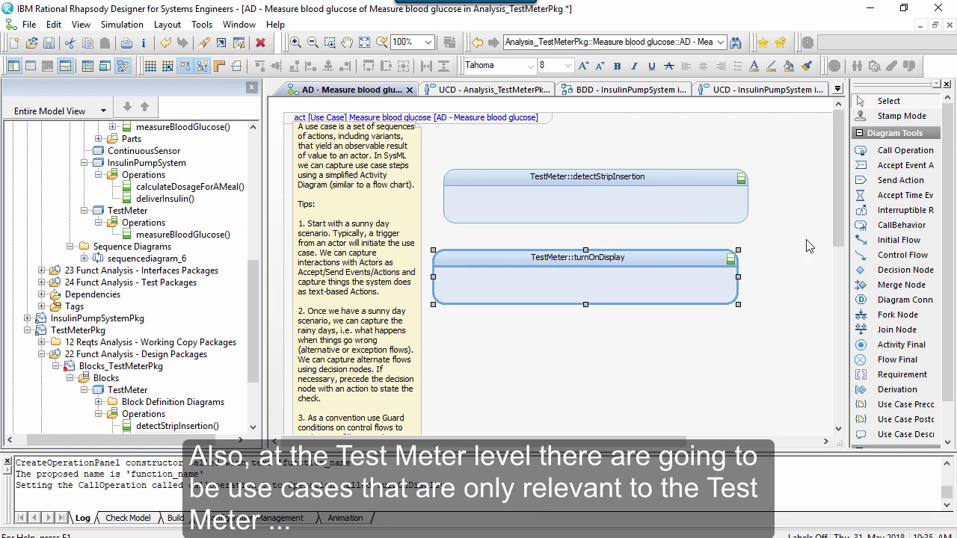
pyautogui.click(905, 151)
pyautogui.click(607, 357)
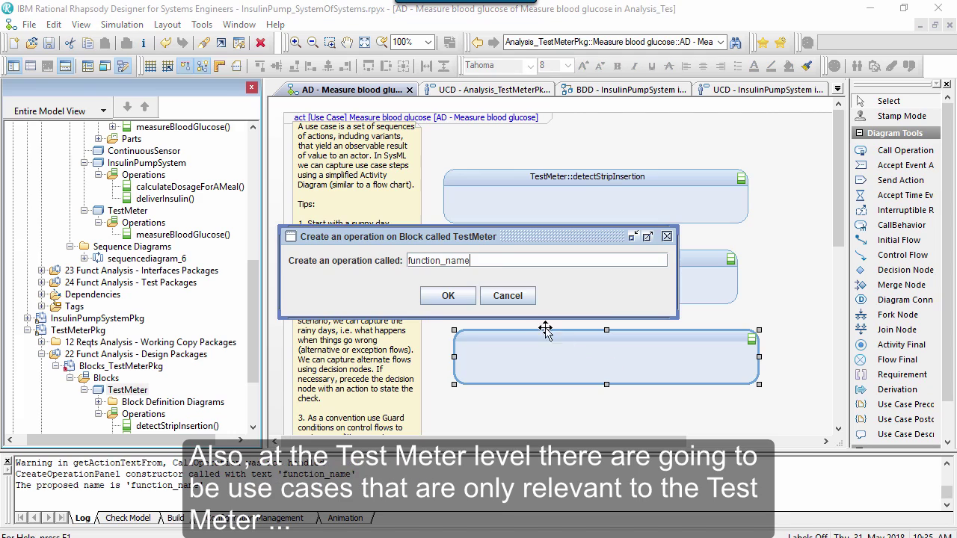
pyautogui.write('detect')
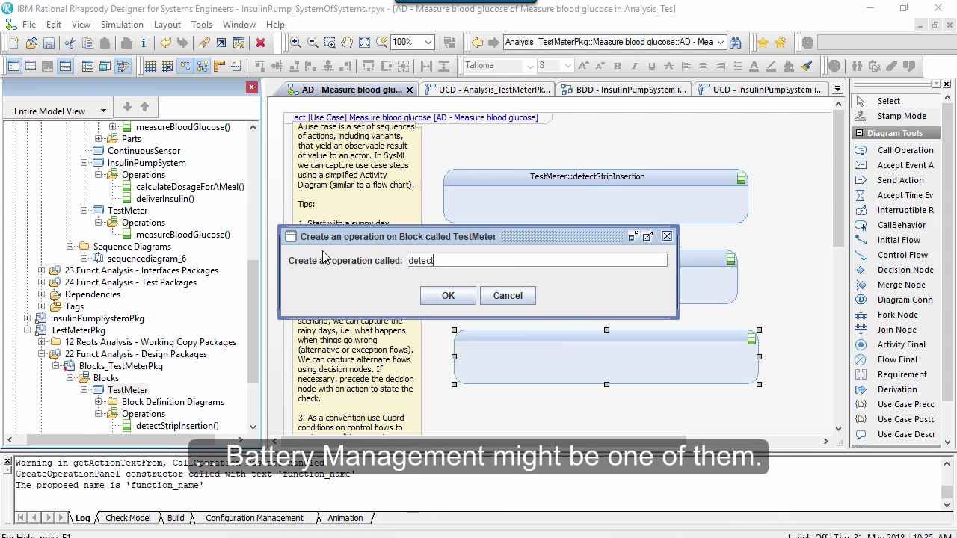
pyautogui.write('BloodSample')
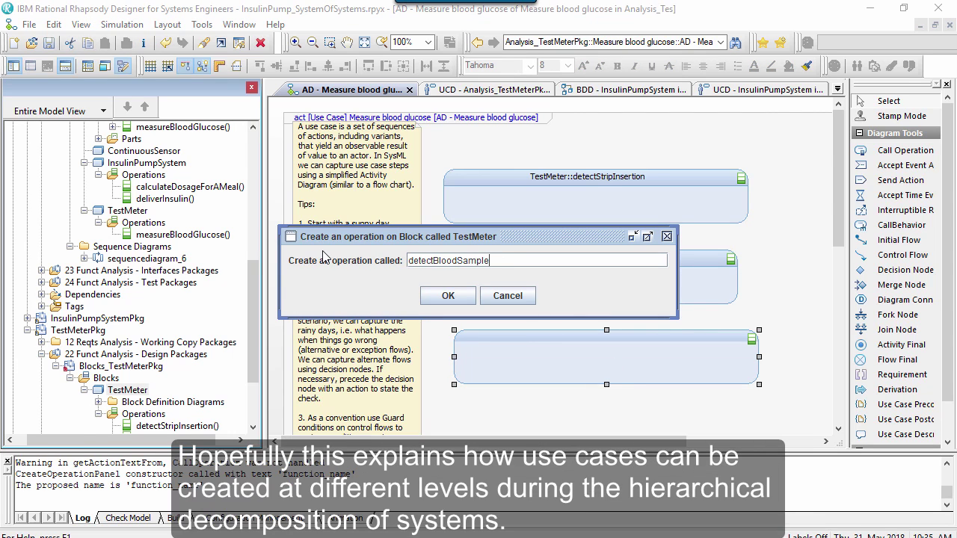
pyautogui.click(448, 297)
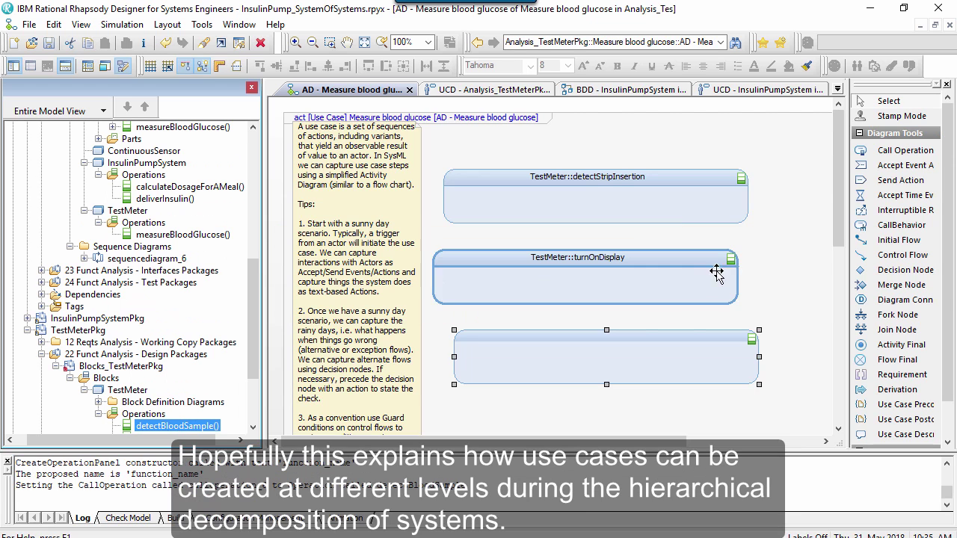
# - Chain the three actions with an initial flow and control flows in order
pyautogui.click(887, 241)
pyautogui.click(615, 149)
pyautogui.click(615, 179)
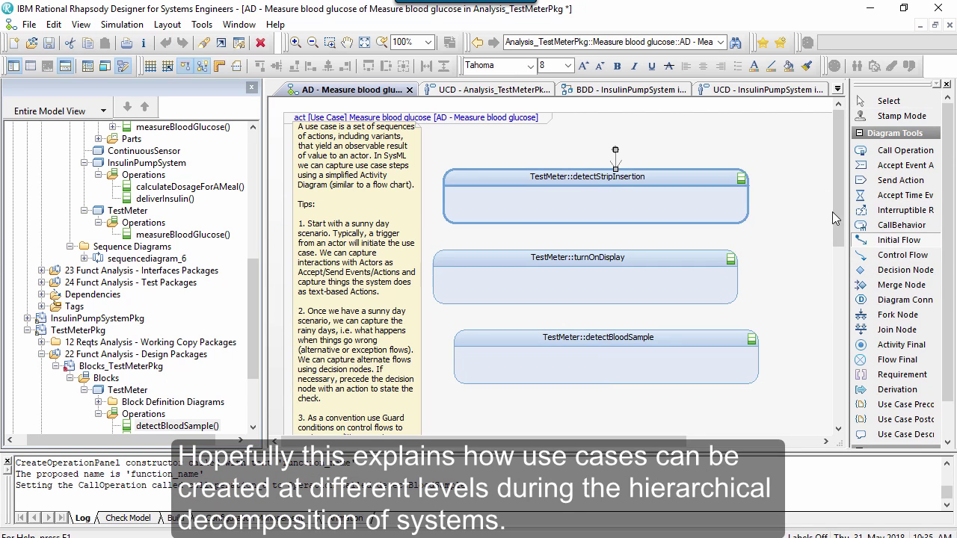
pyautogui.click(887, 255)
pyautogui.click(607, 215)
pyautogui.click(606, 258)
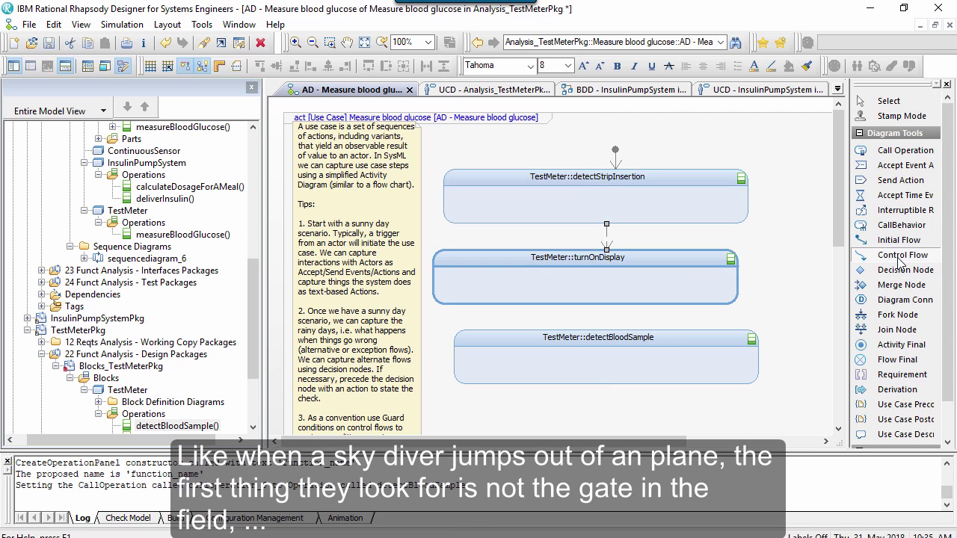
pyautogui.click(611, 299)
pyautogui.click(610, 352)
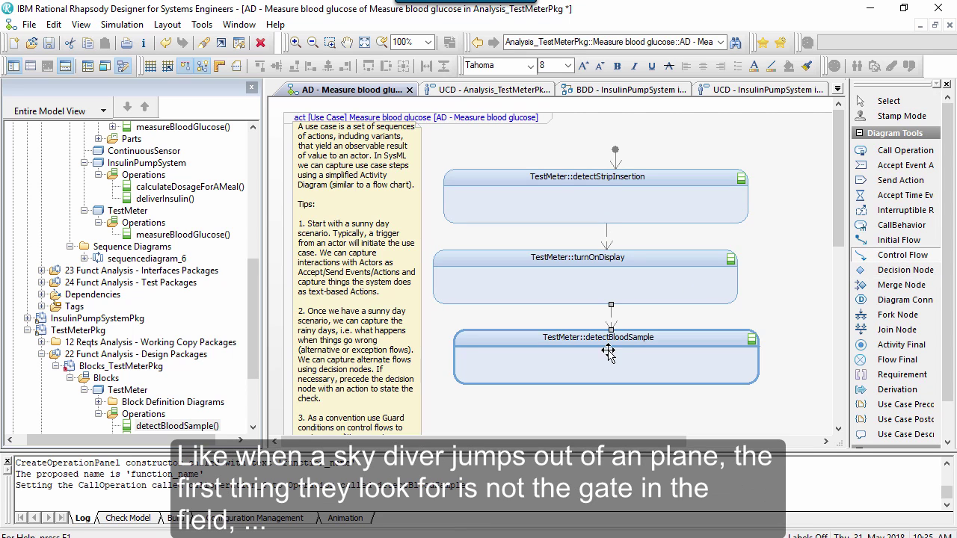
# - Browse through the open diagrams and return to the TestMeter use case diagram
pyautogui.click(497, 96)
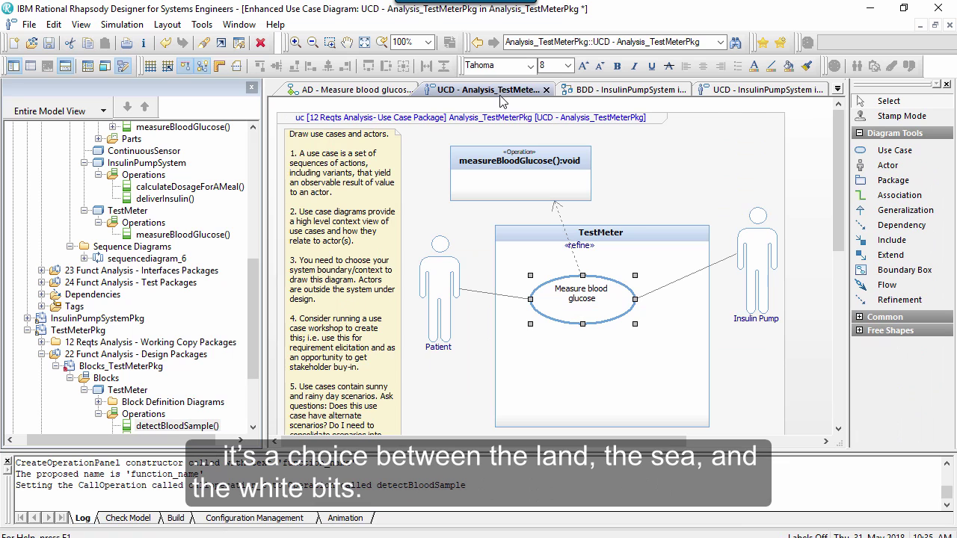
pyautogui.click(737, 91)
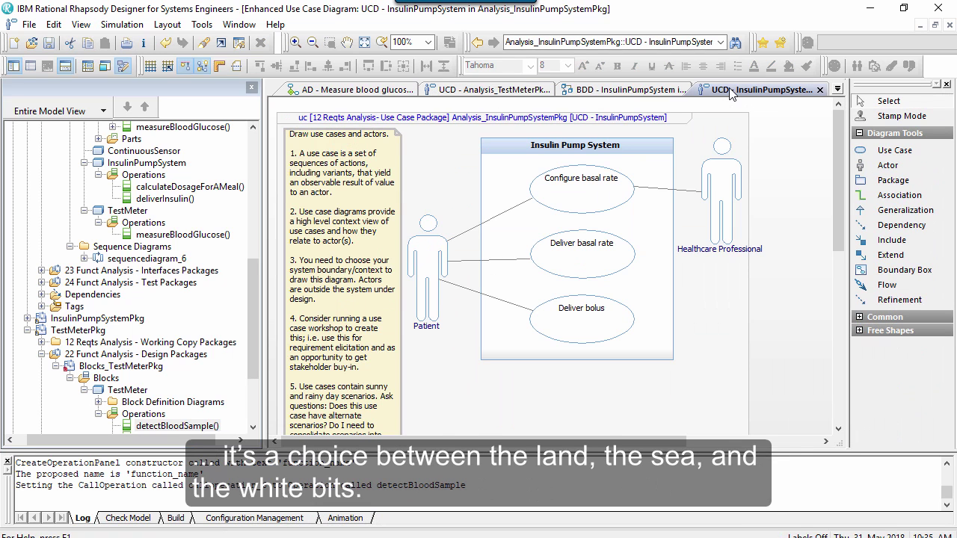
pyautogui.click(839, 89)
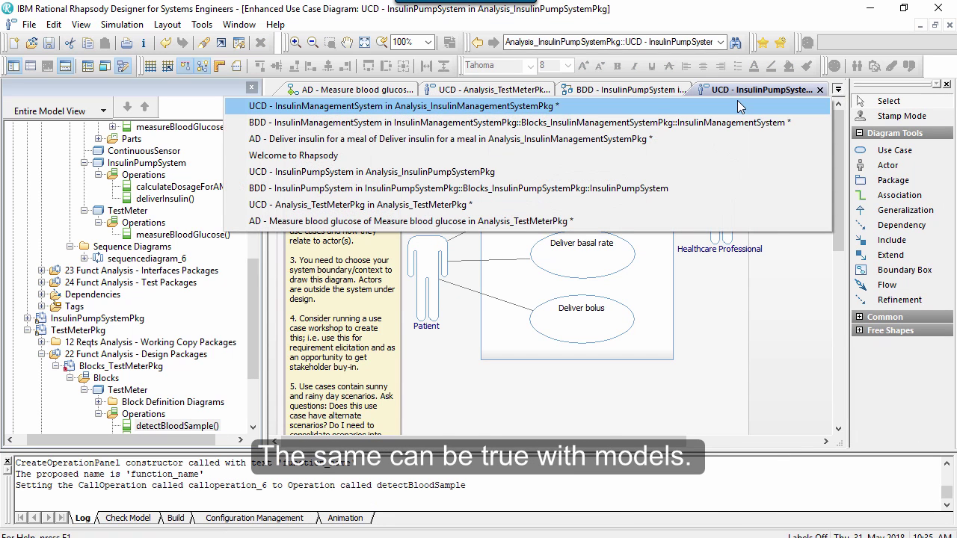
pyautogui.click(738, 106)
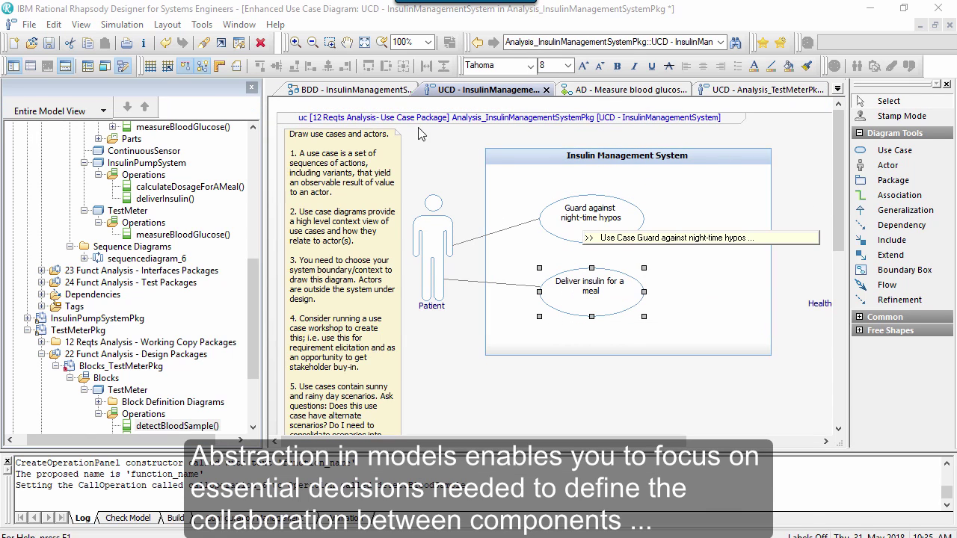
pyautogui.click(378, 91)
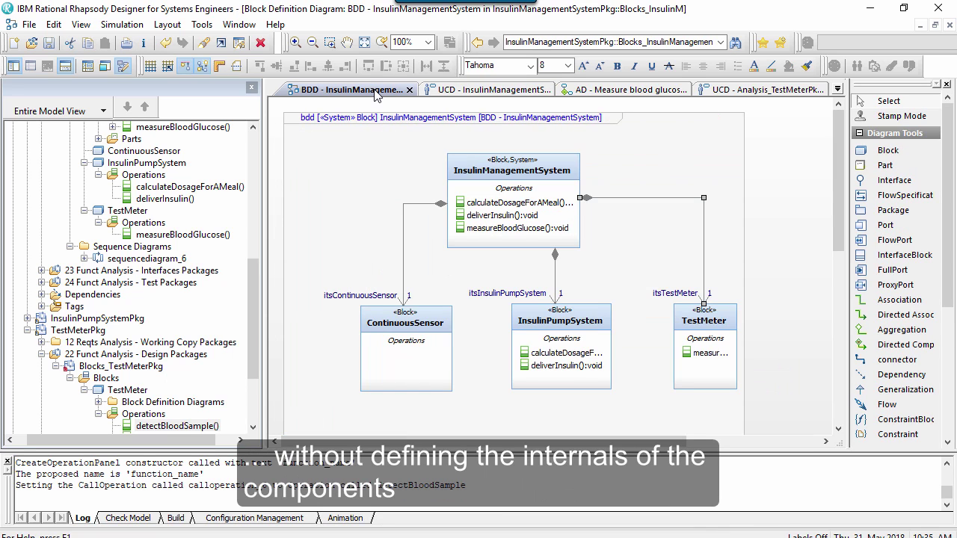
pyautogui.click(507, 91)
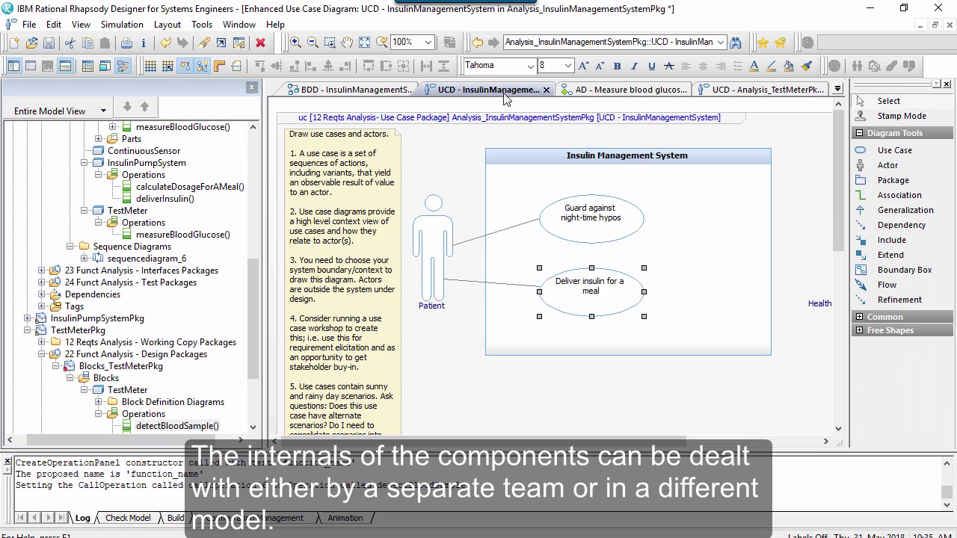
pyautogui.click(742, 92)
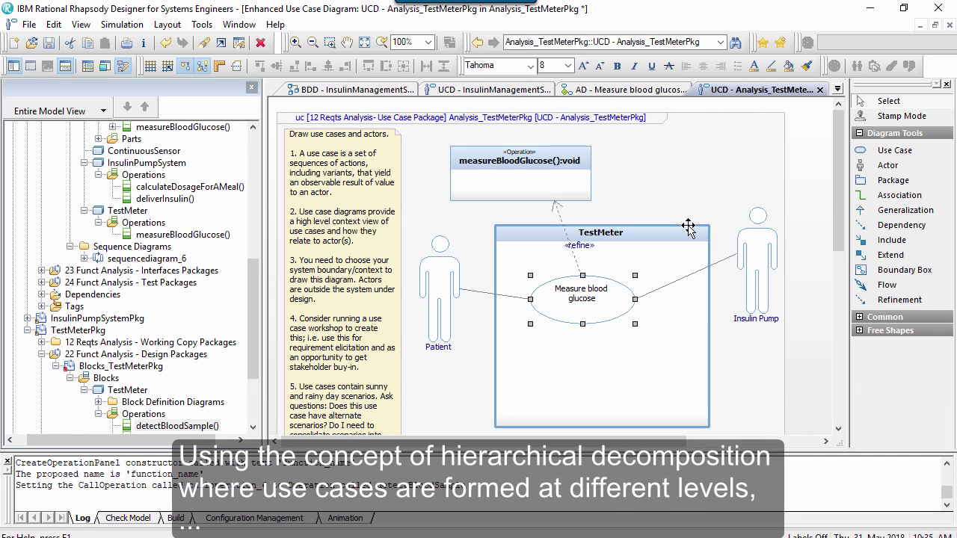
# - Reopen AD - Measure blood glucose from the Measure blood glucose use case
pyautogui.click(542, 299)
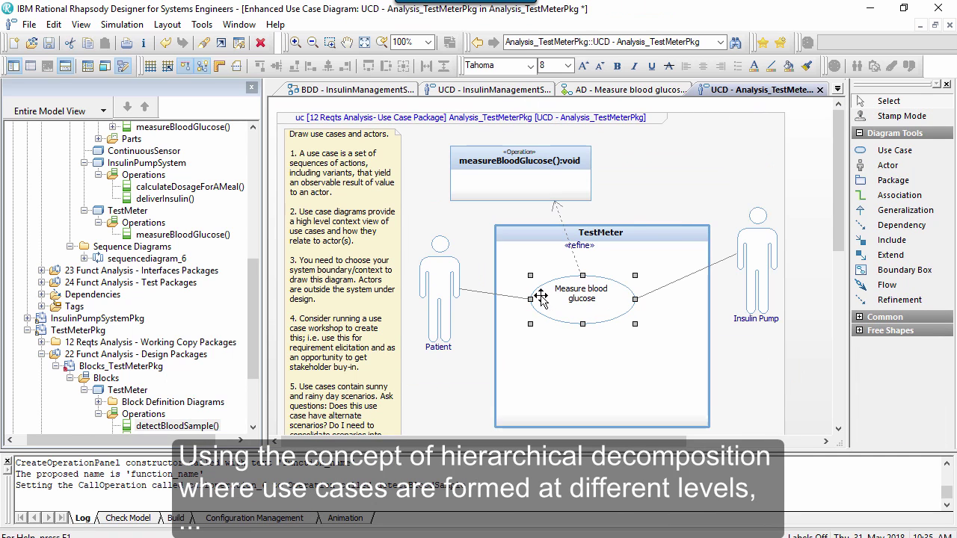
pyautogui.doubleClick(600, 296)
pyautogui.click(434, 317)
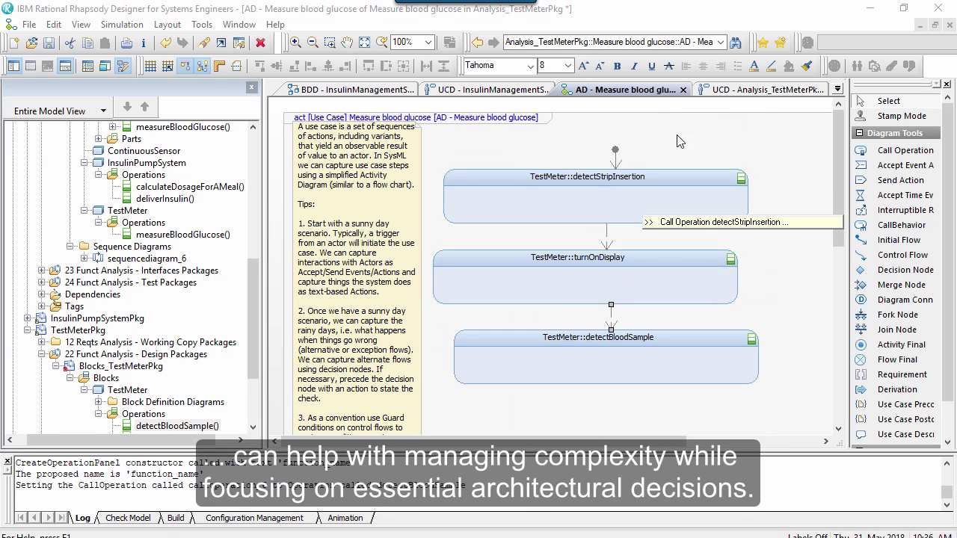
pyautogui.click(684, 91)
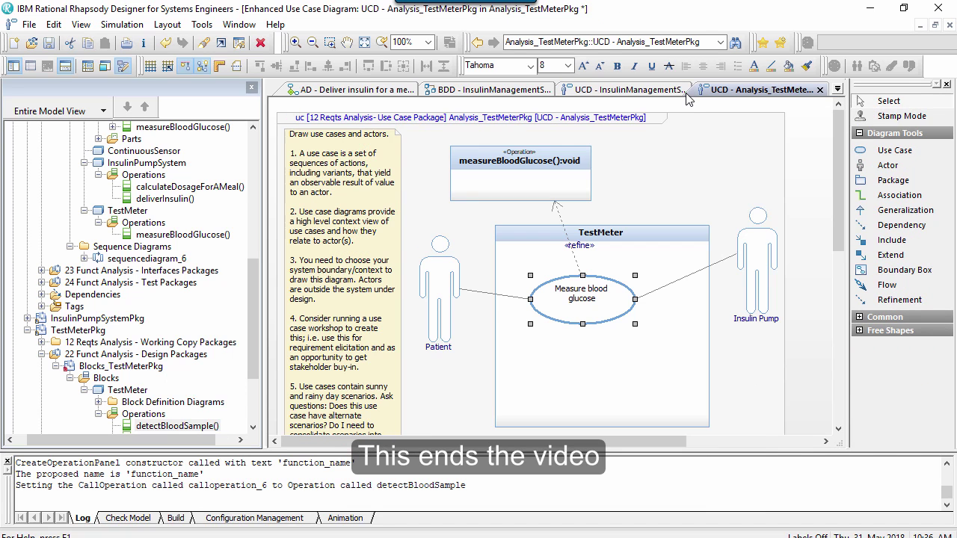